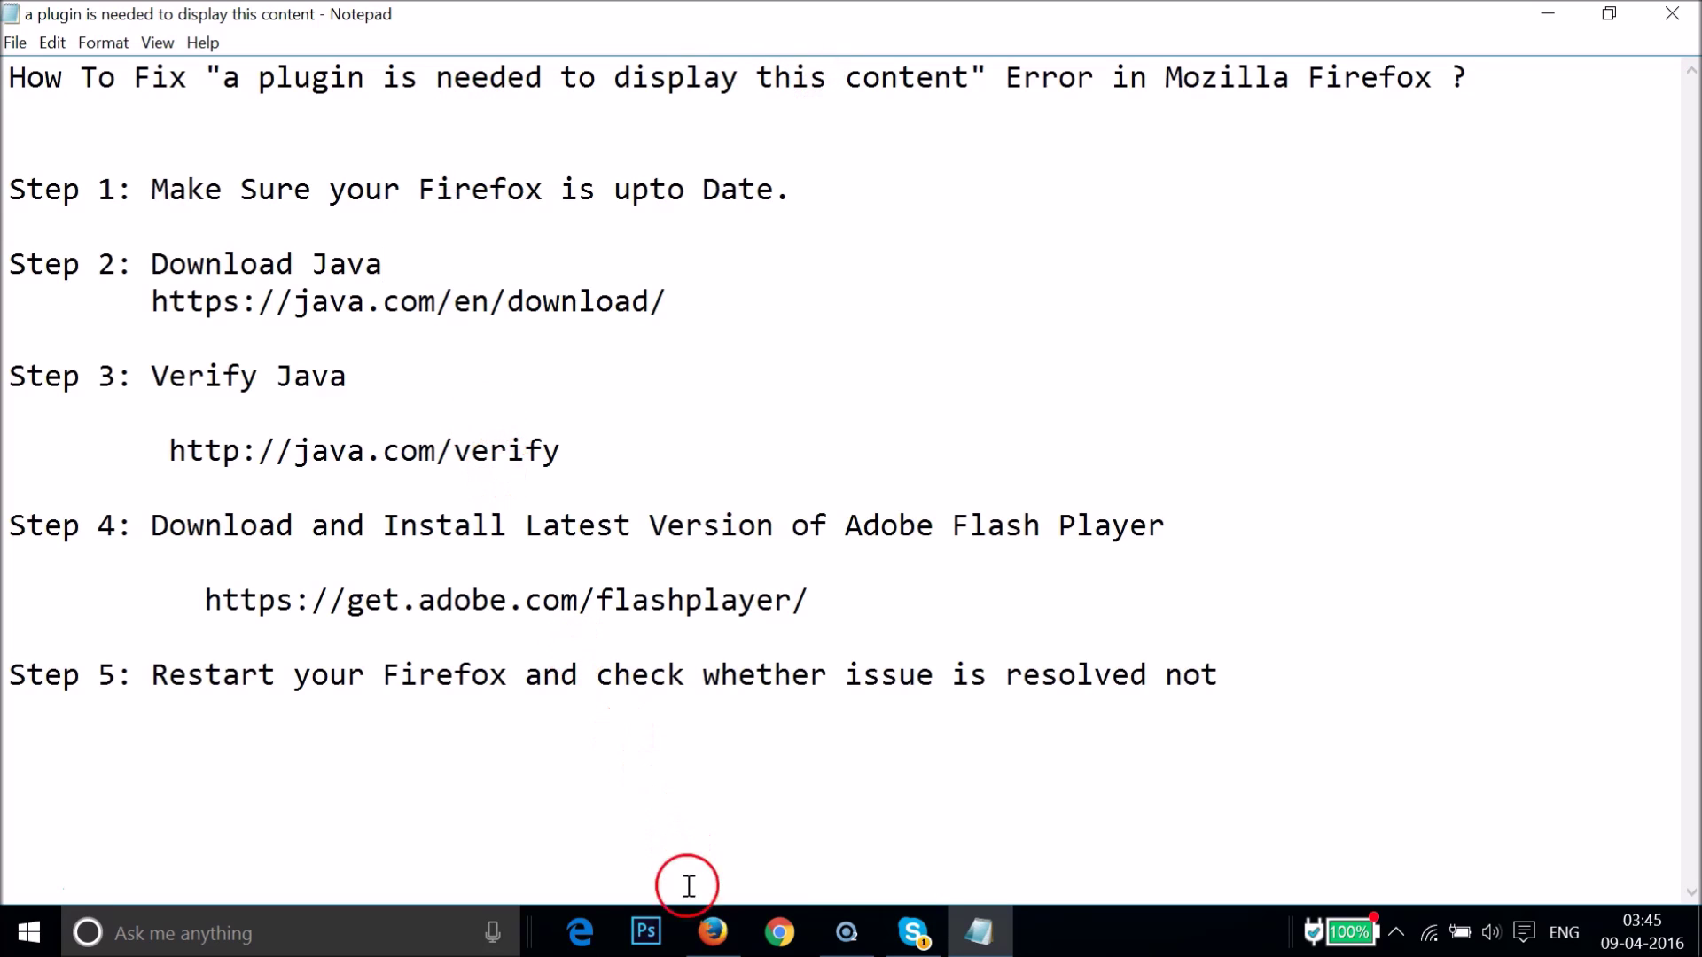
- Switch from Notepad to Firefox, showing the flashvortex.com banners page with its plugin-needed placeholders
click(702, 948)
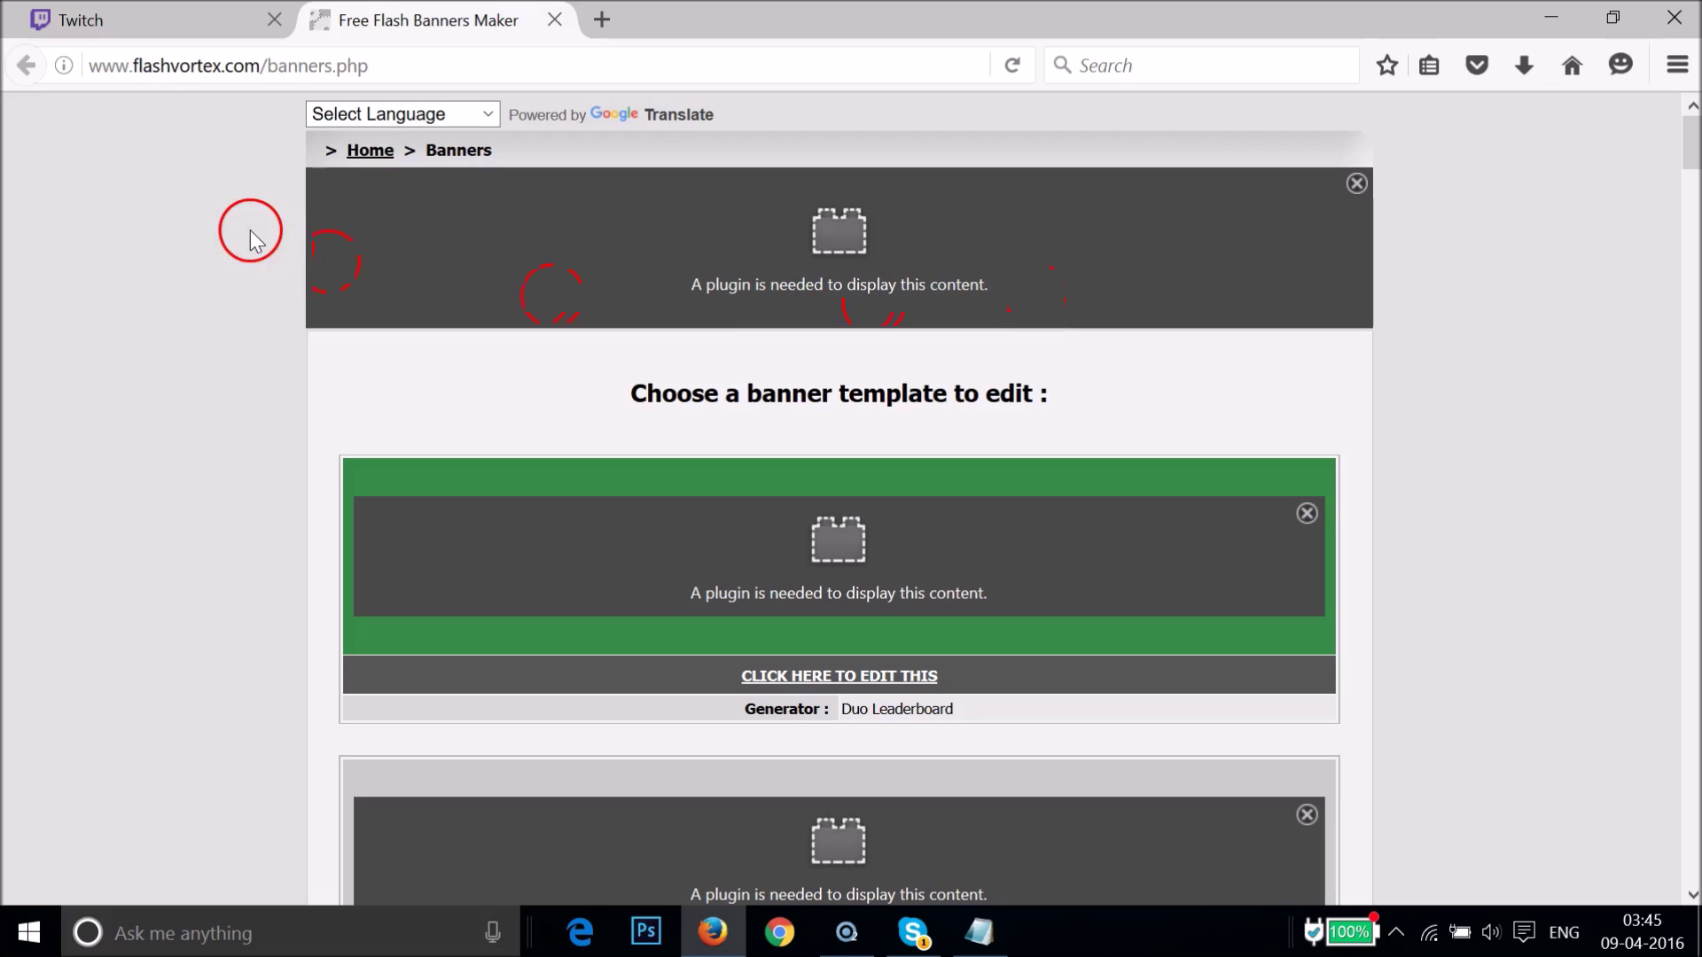
- Review the Twitch and Free Flash Banners Maker tabs, then return to the Notepad fix guide
click(212, 20)
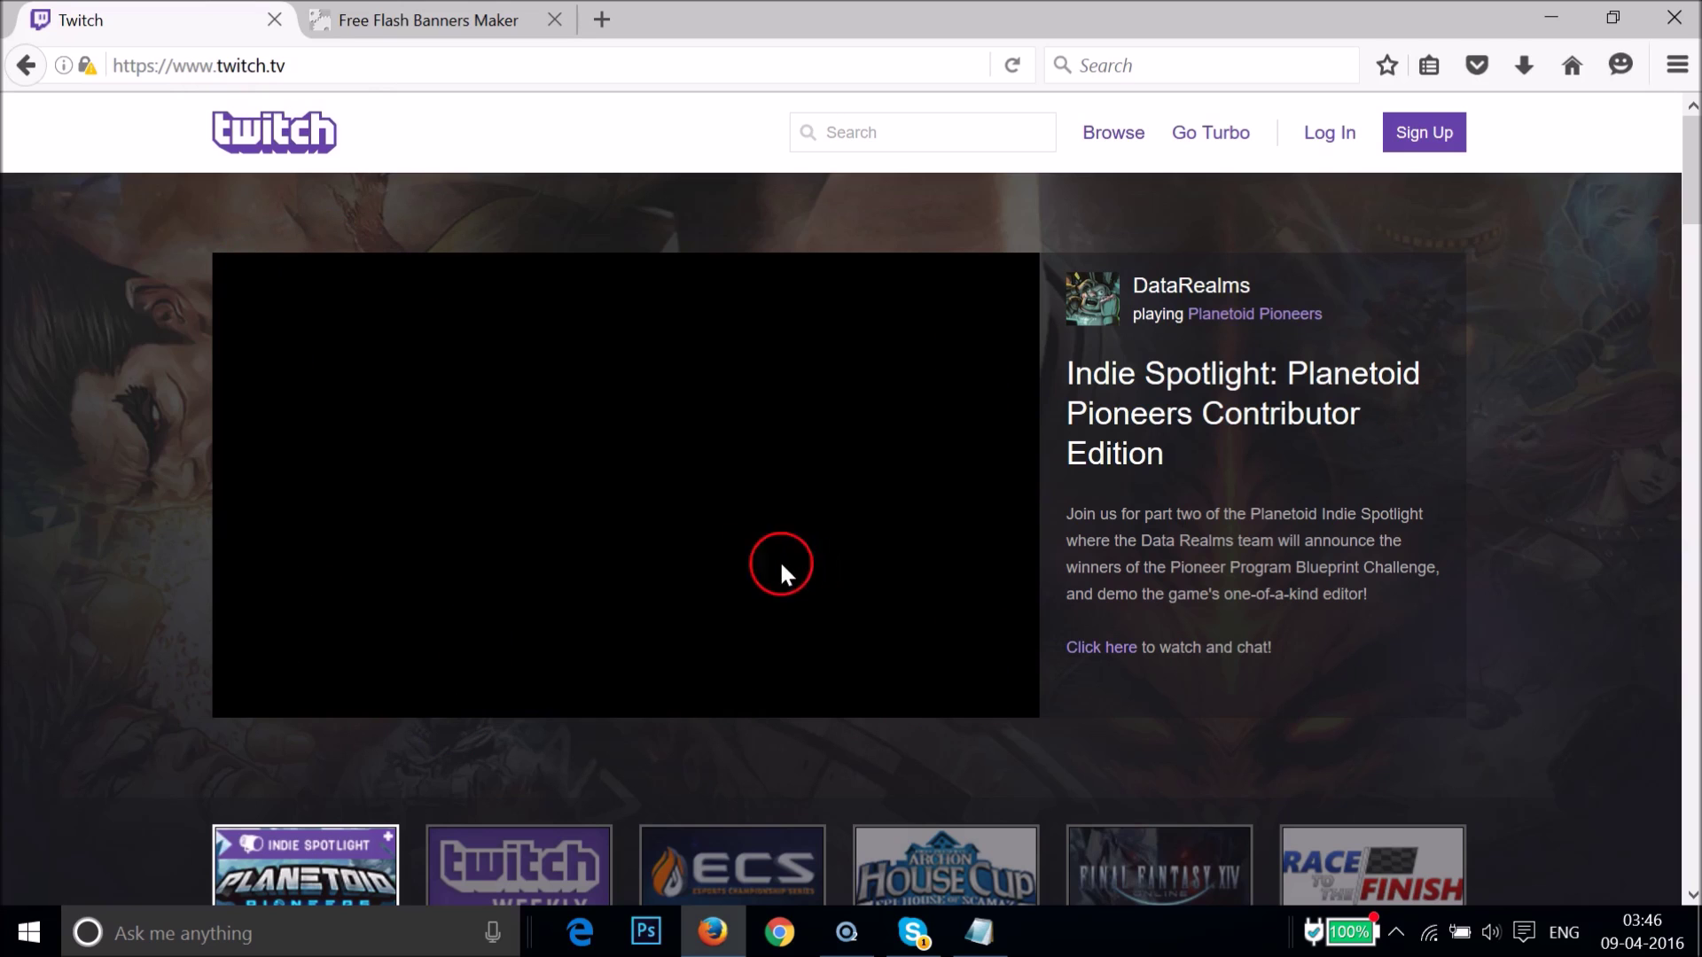
click(425, 20)
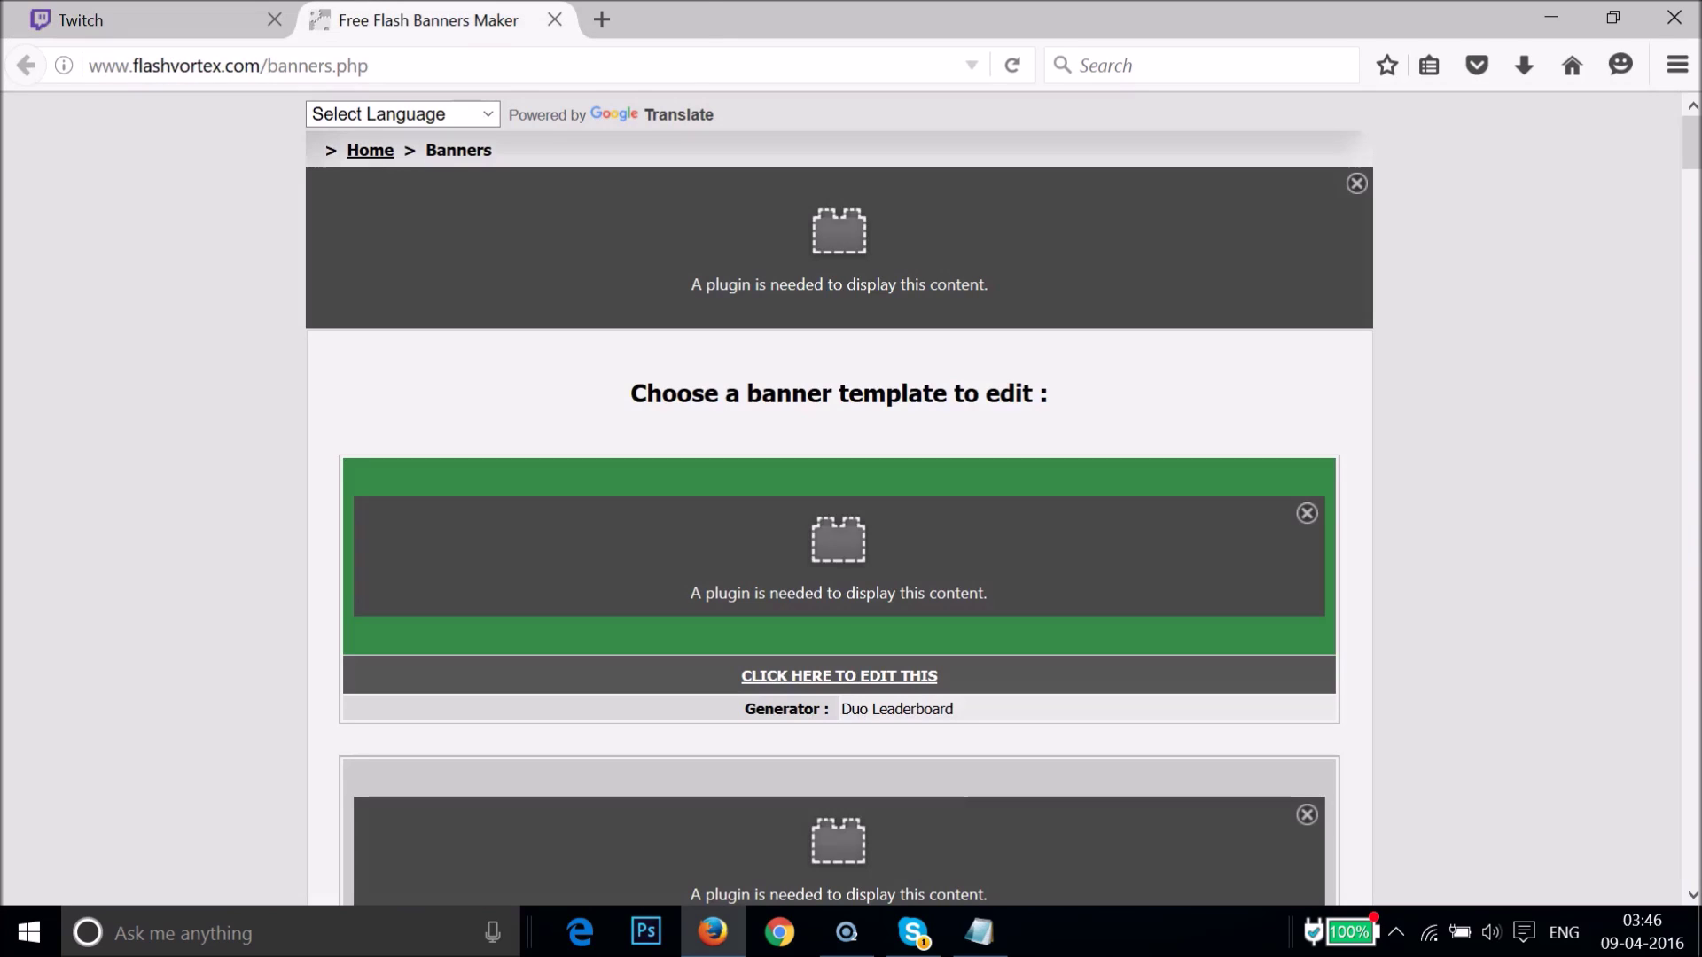
click(984, 929)
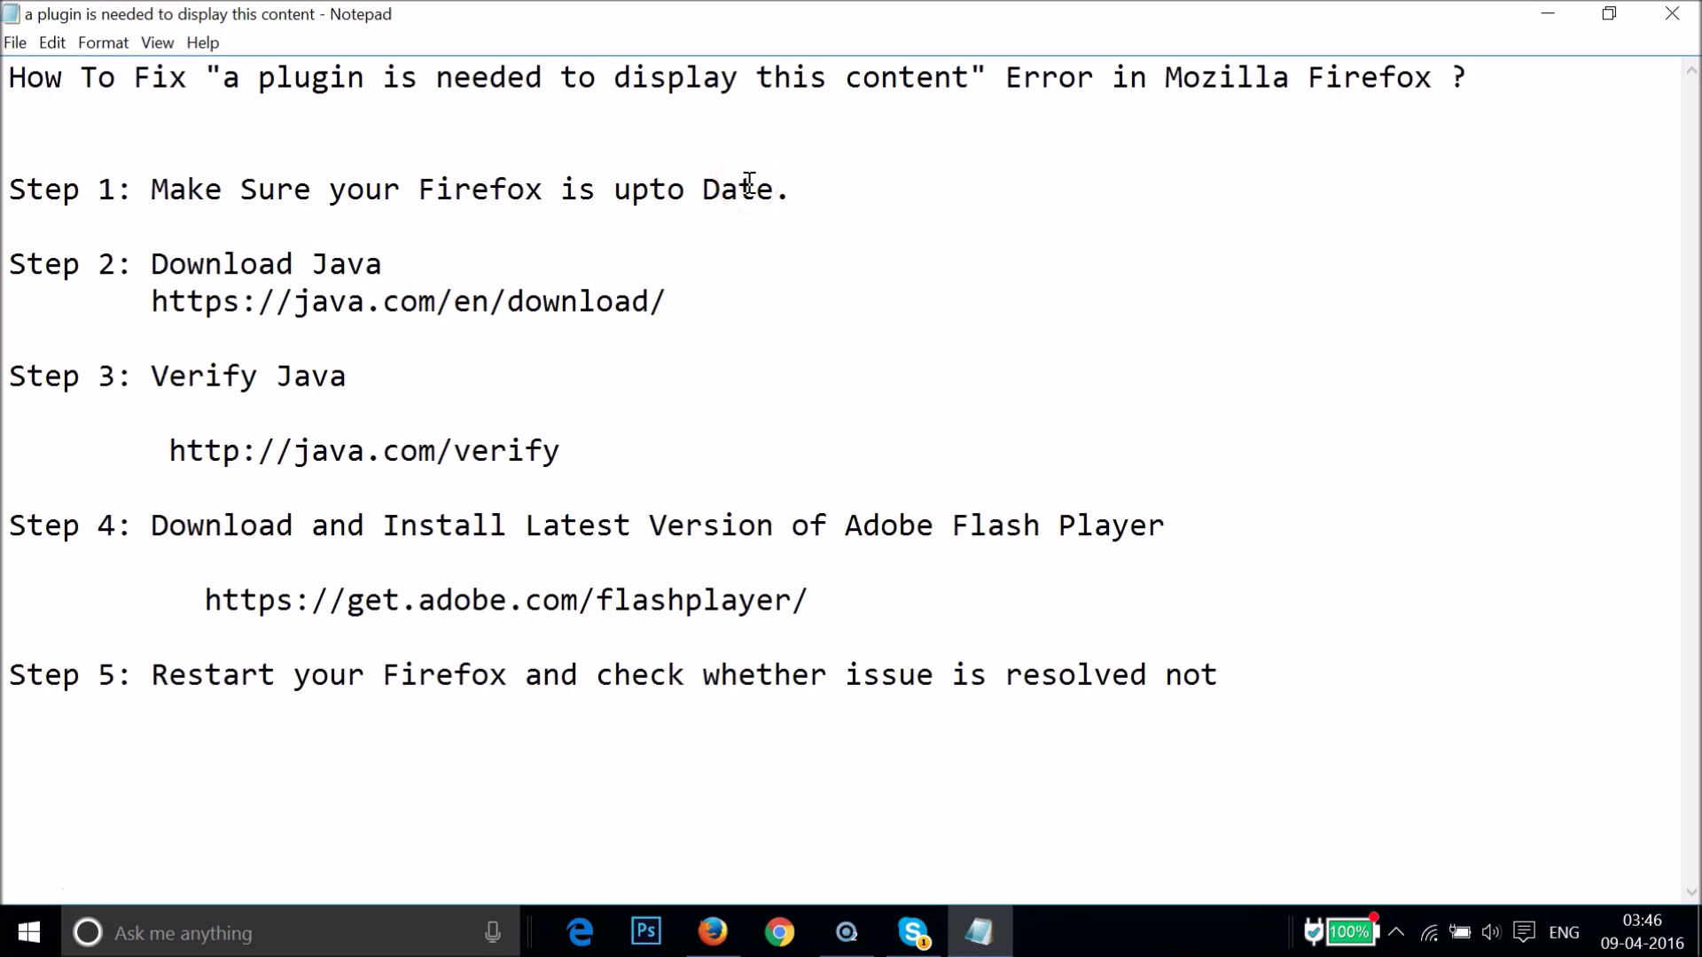
- Check About Firefox to confirm version 45.0.1 is up to date, then return to the notes
click(715, 931)
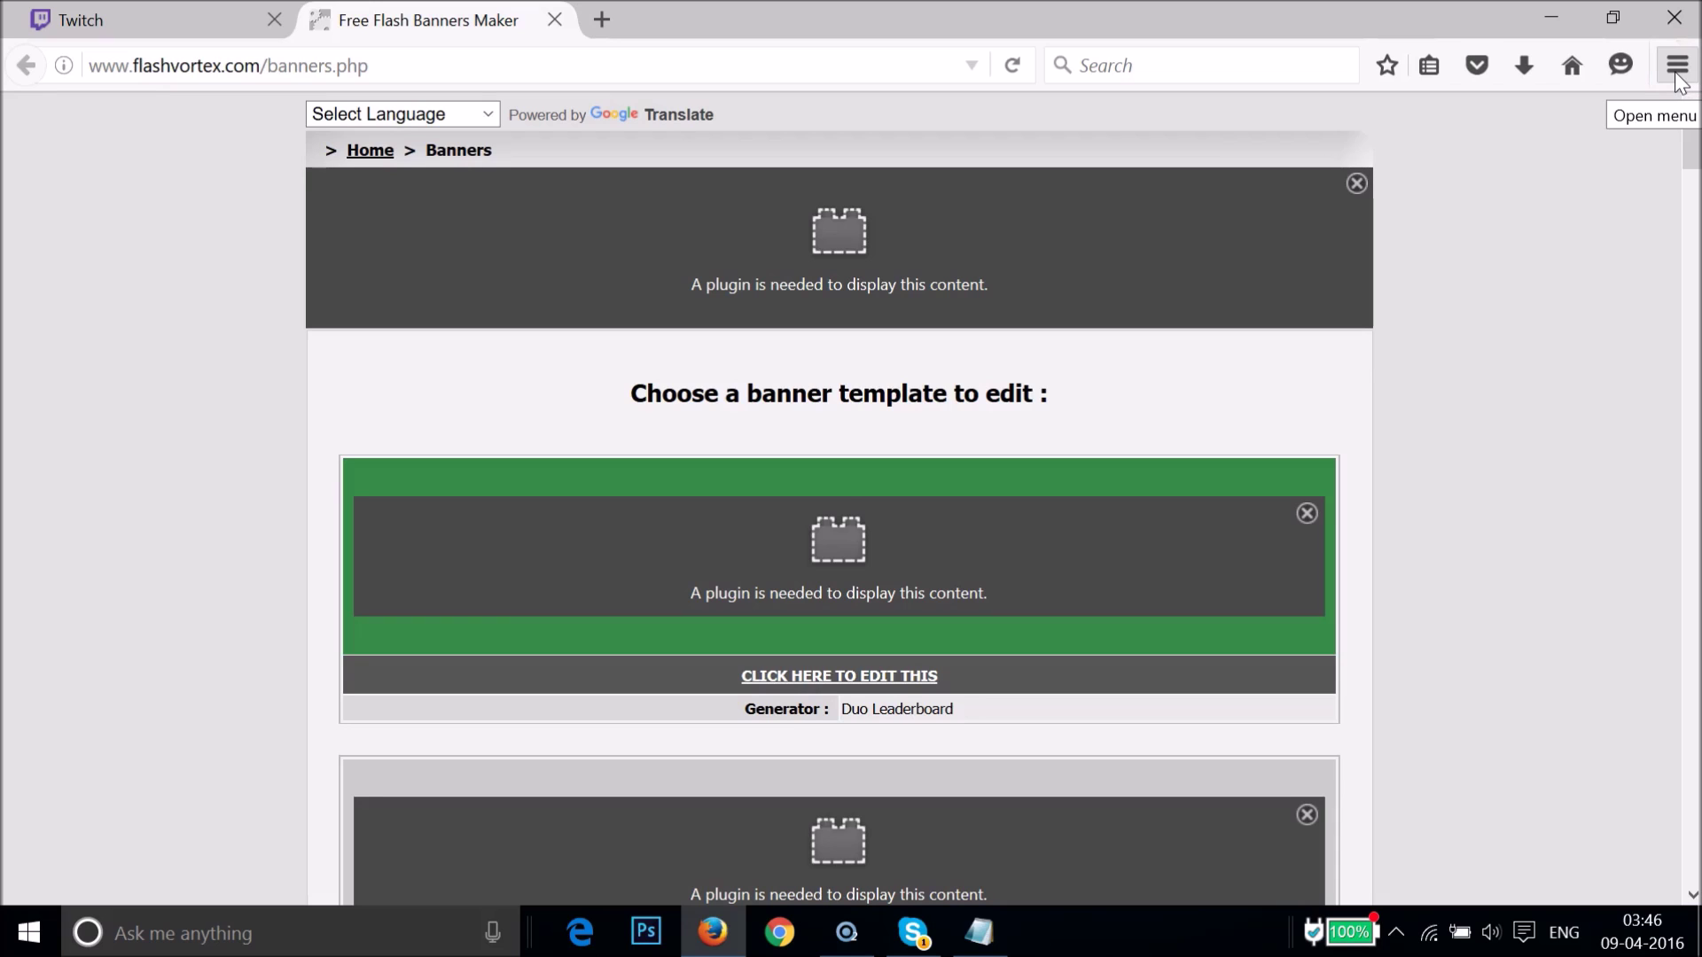
click(1677, 80)
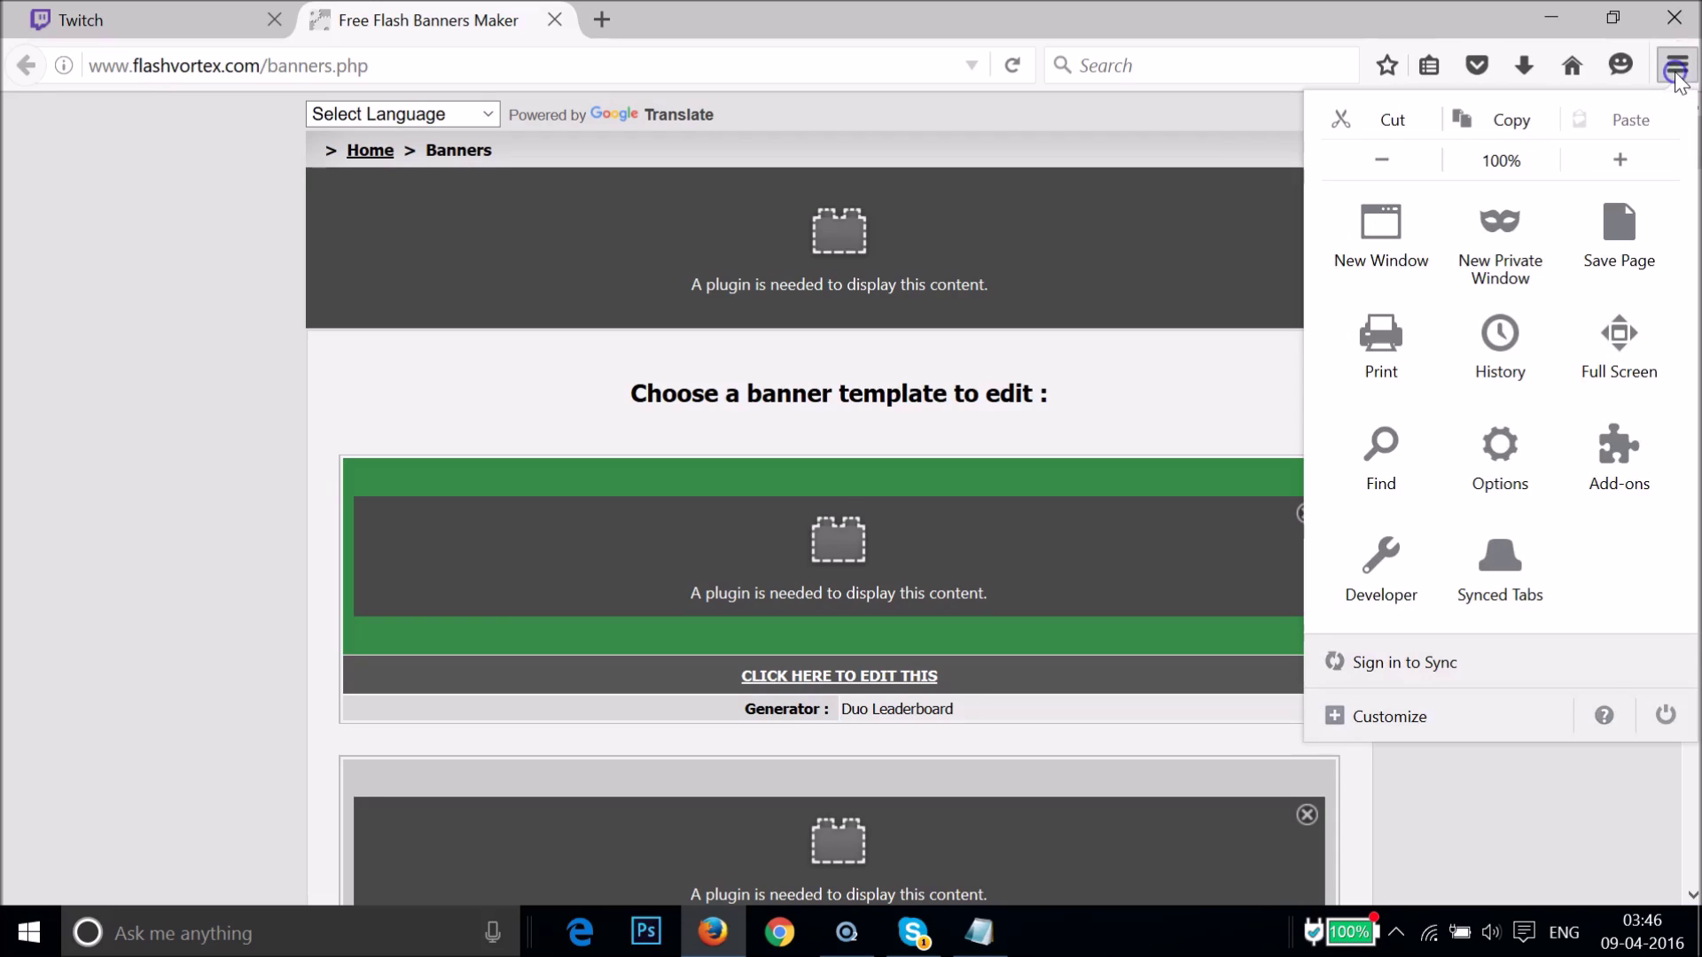
click(1604, 716)
click(1468, 427)
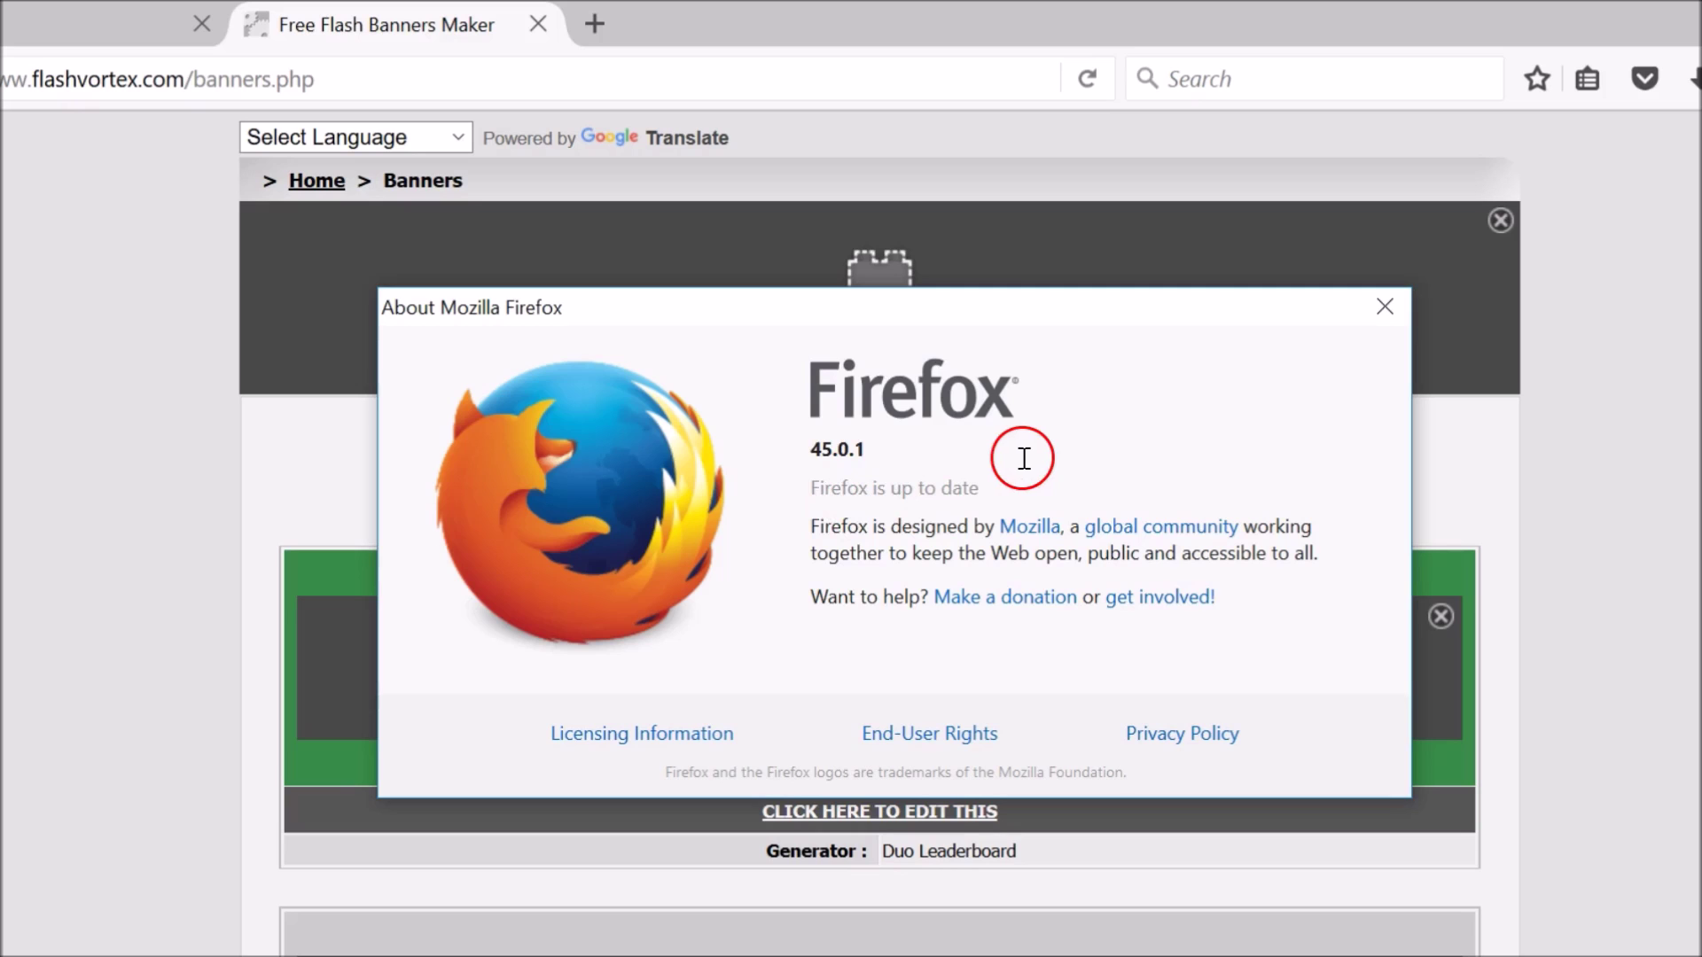
click(1384, 307)
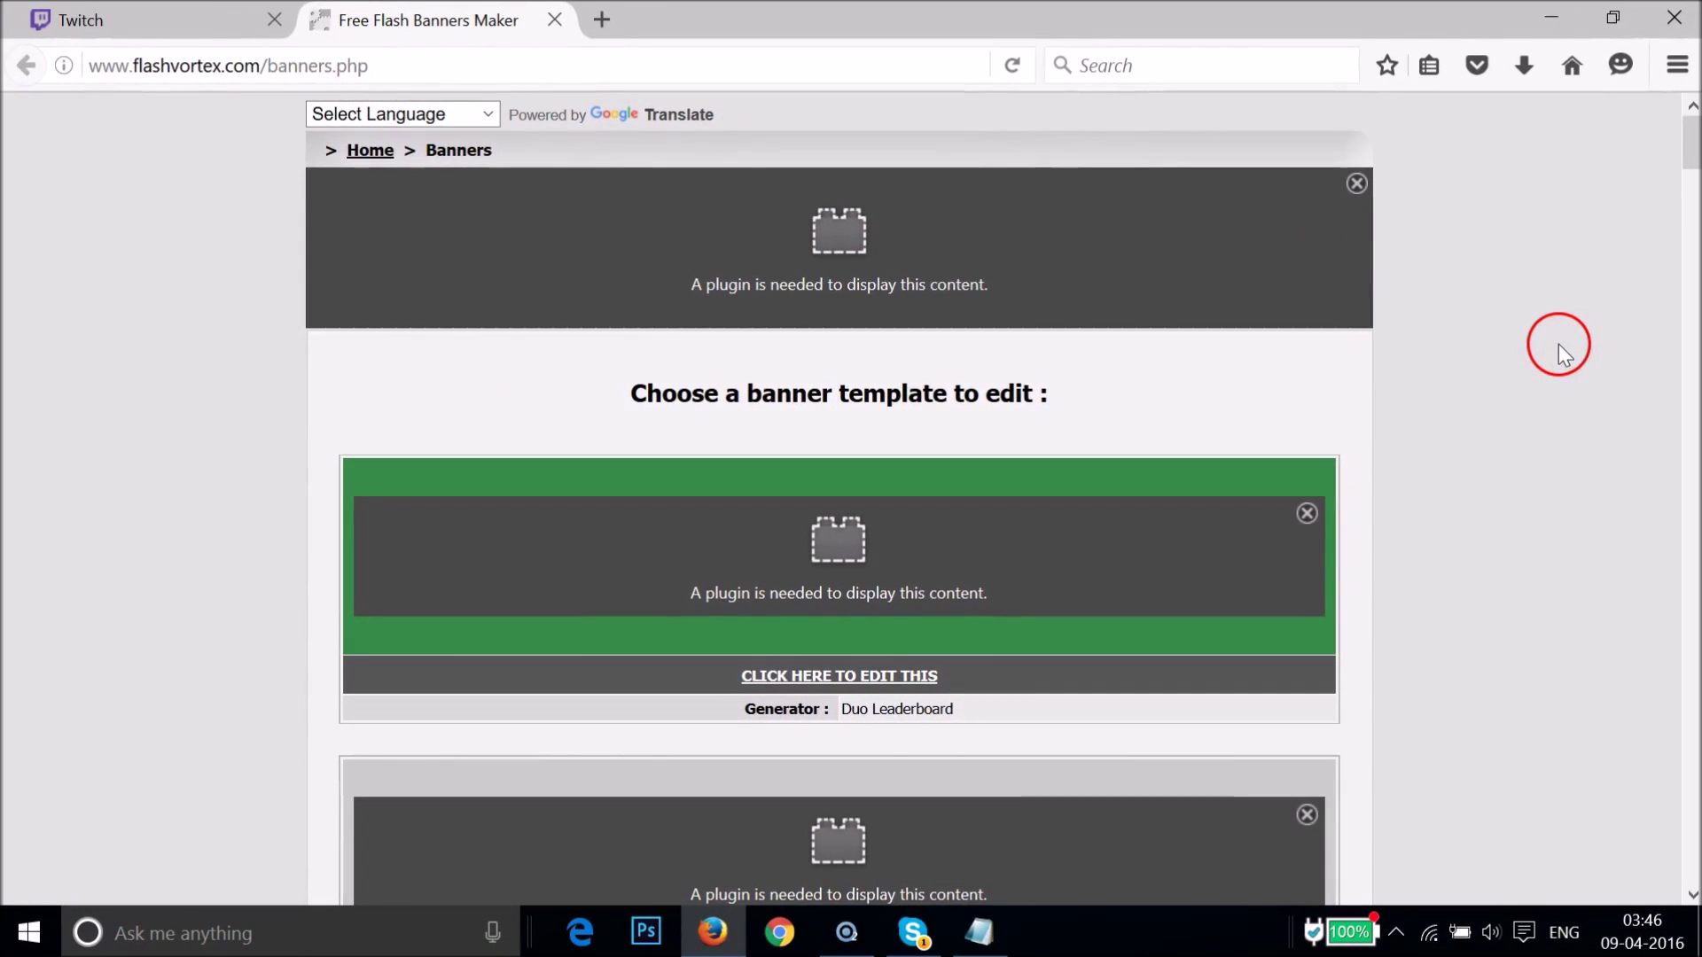
click(978, 930)
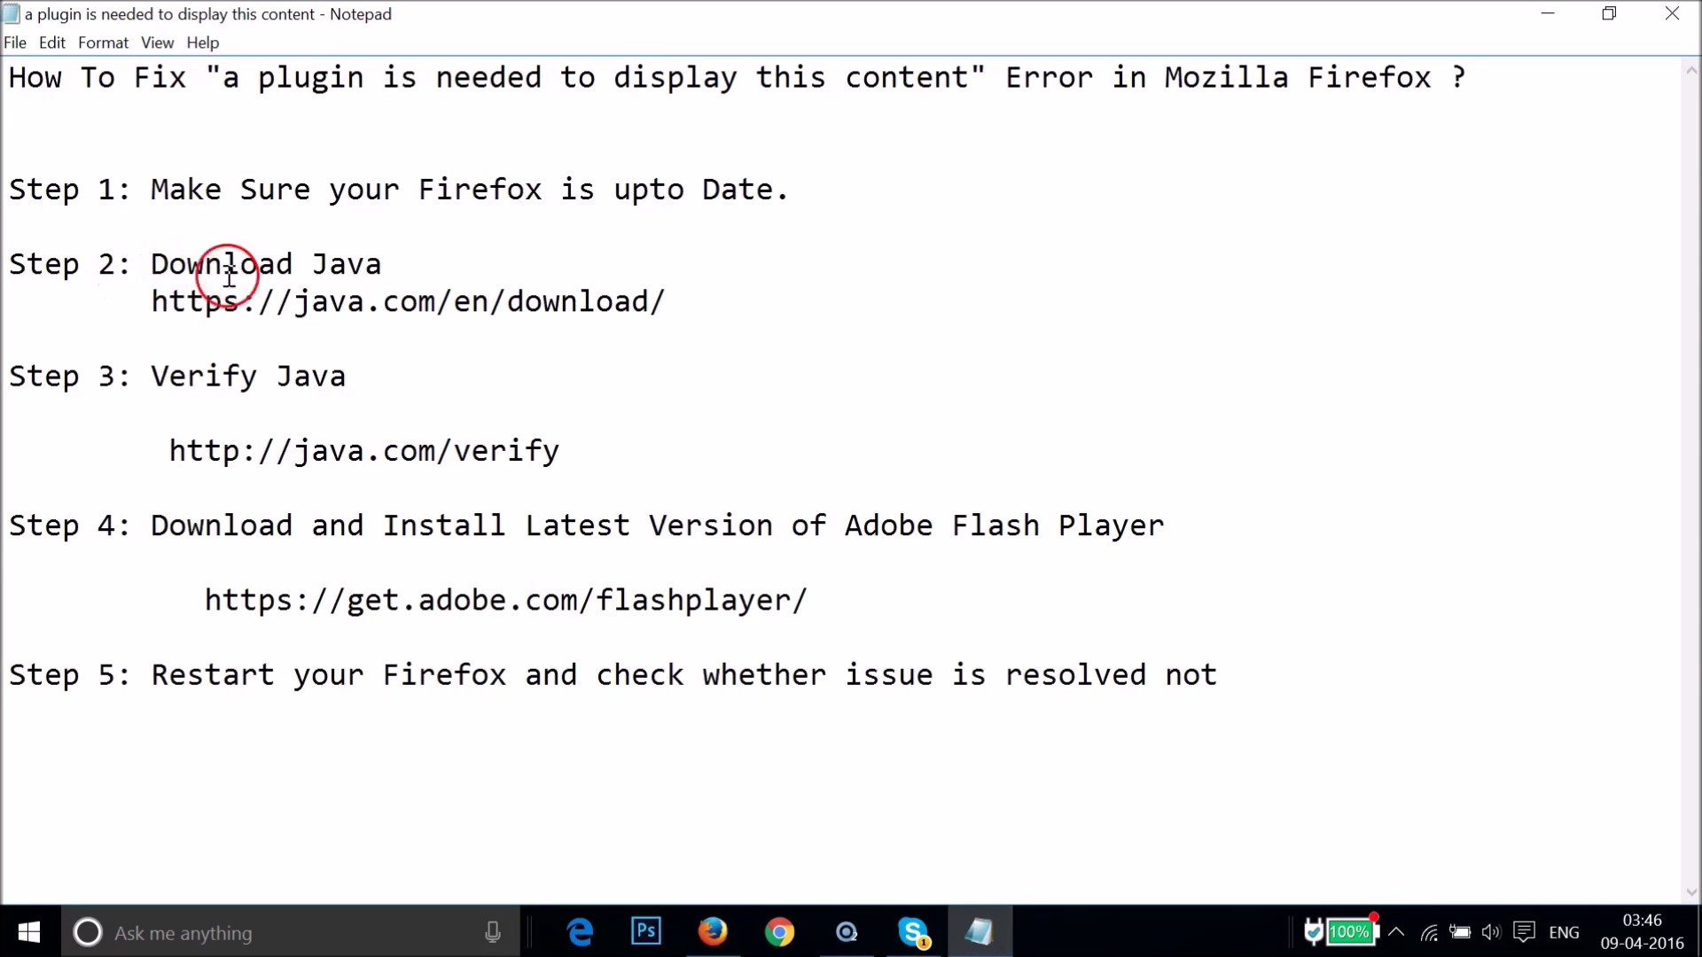
click(682, 309)
key(shift+Up)
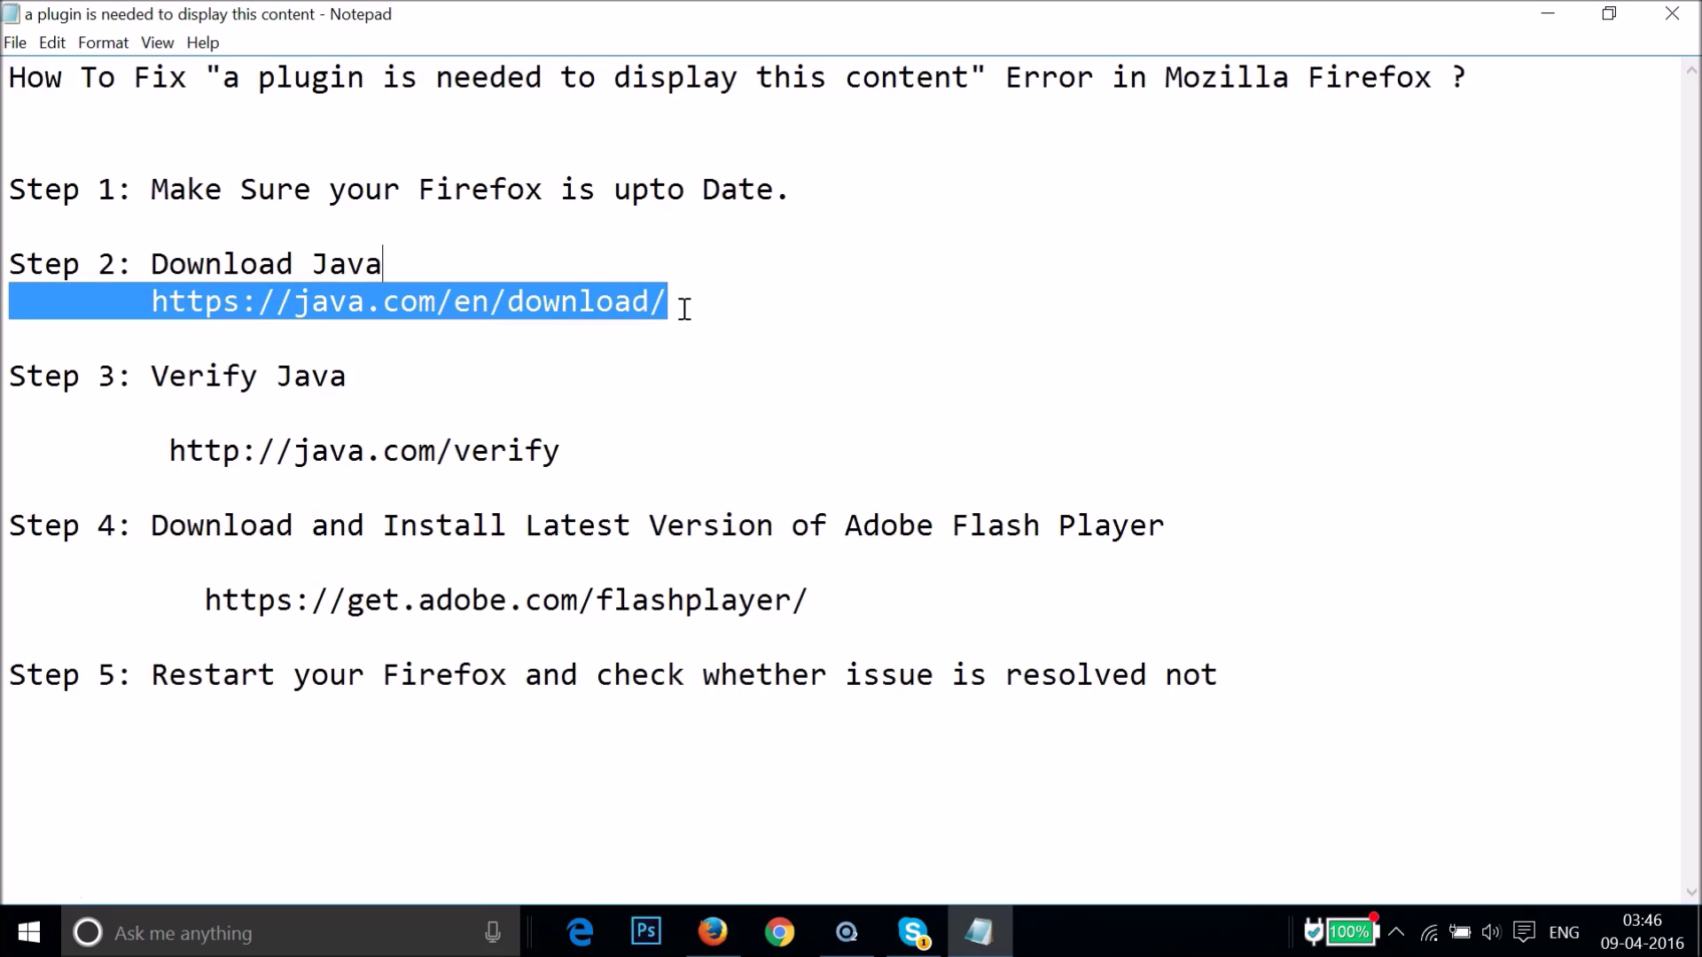
key(shift+Right)
key(shift+Right)
key(shift+Right)
key(shift+Right)
key(shift+Right)
key(shift+Right)
key(shift+Right)
key(ctrl+c)
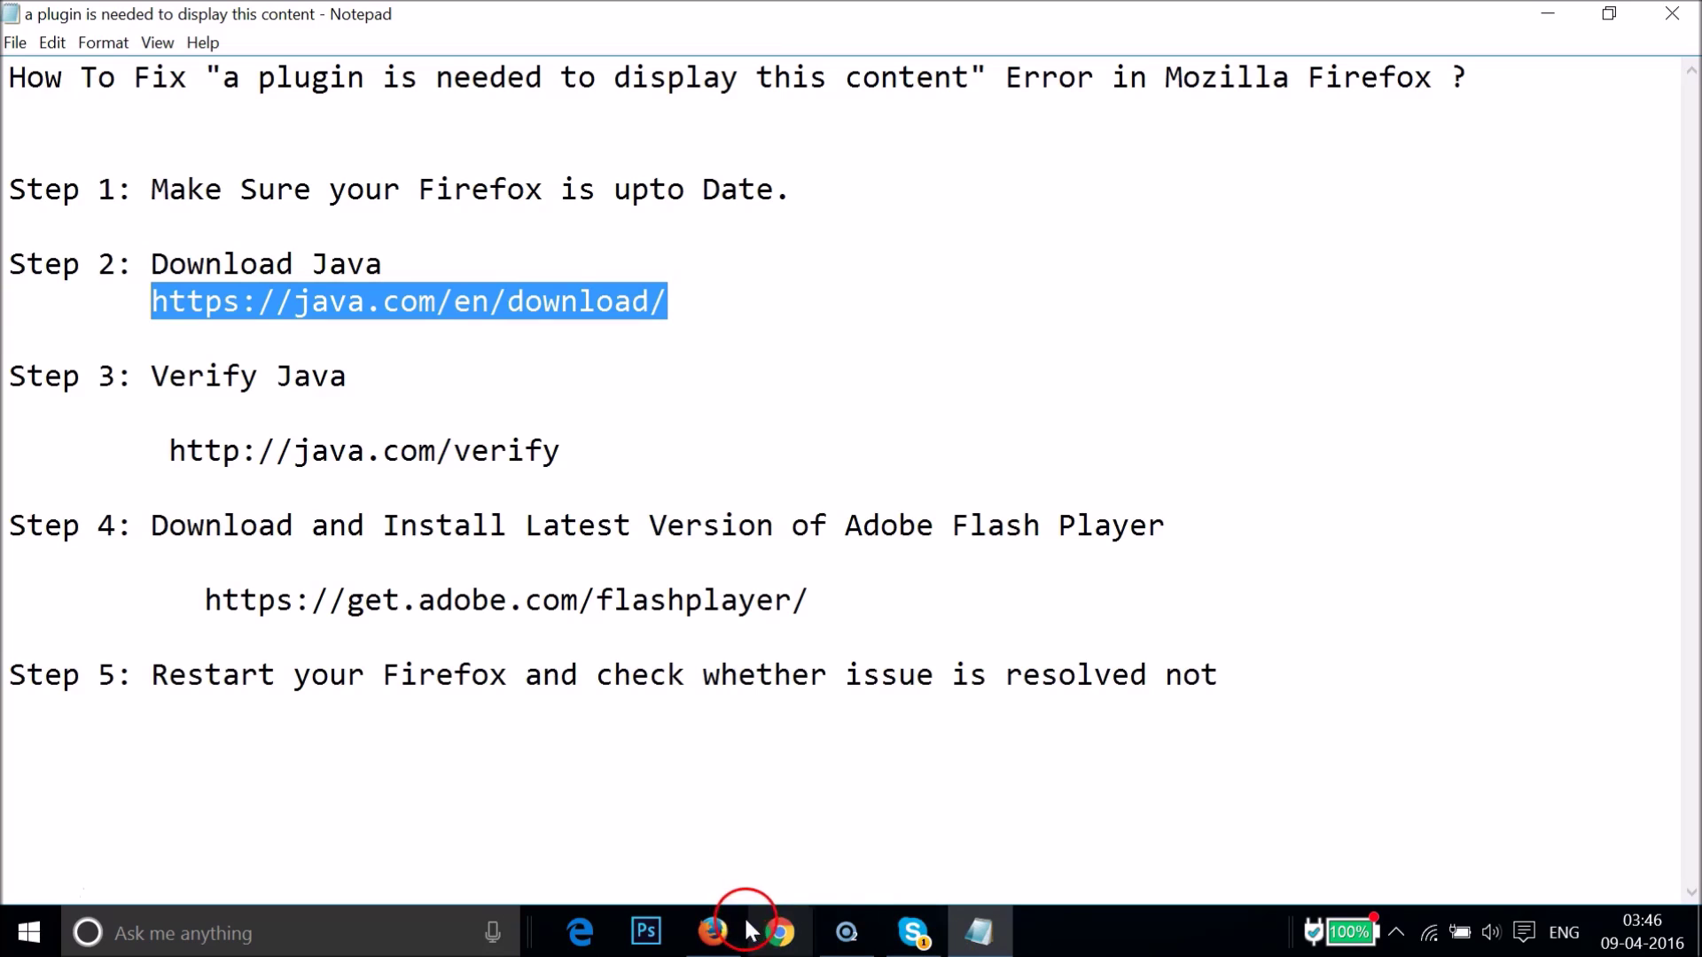
click(718, 921)
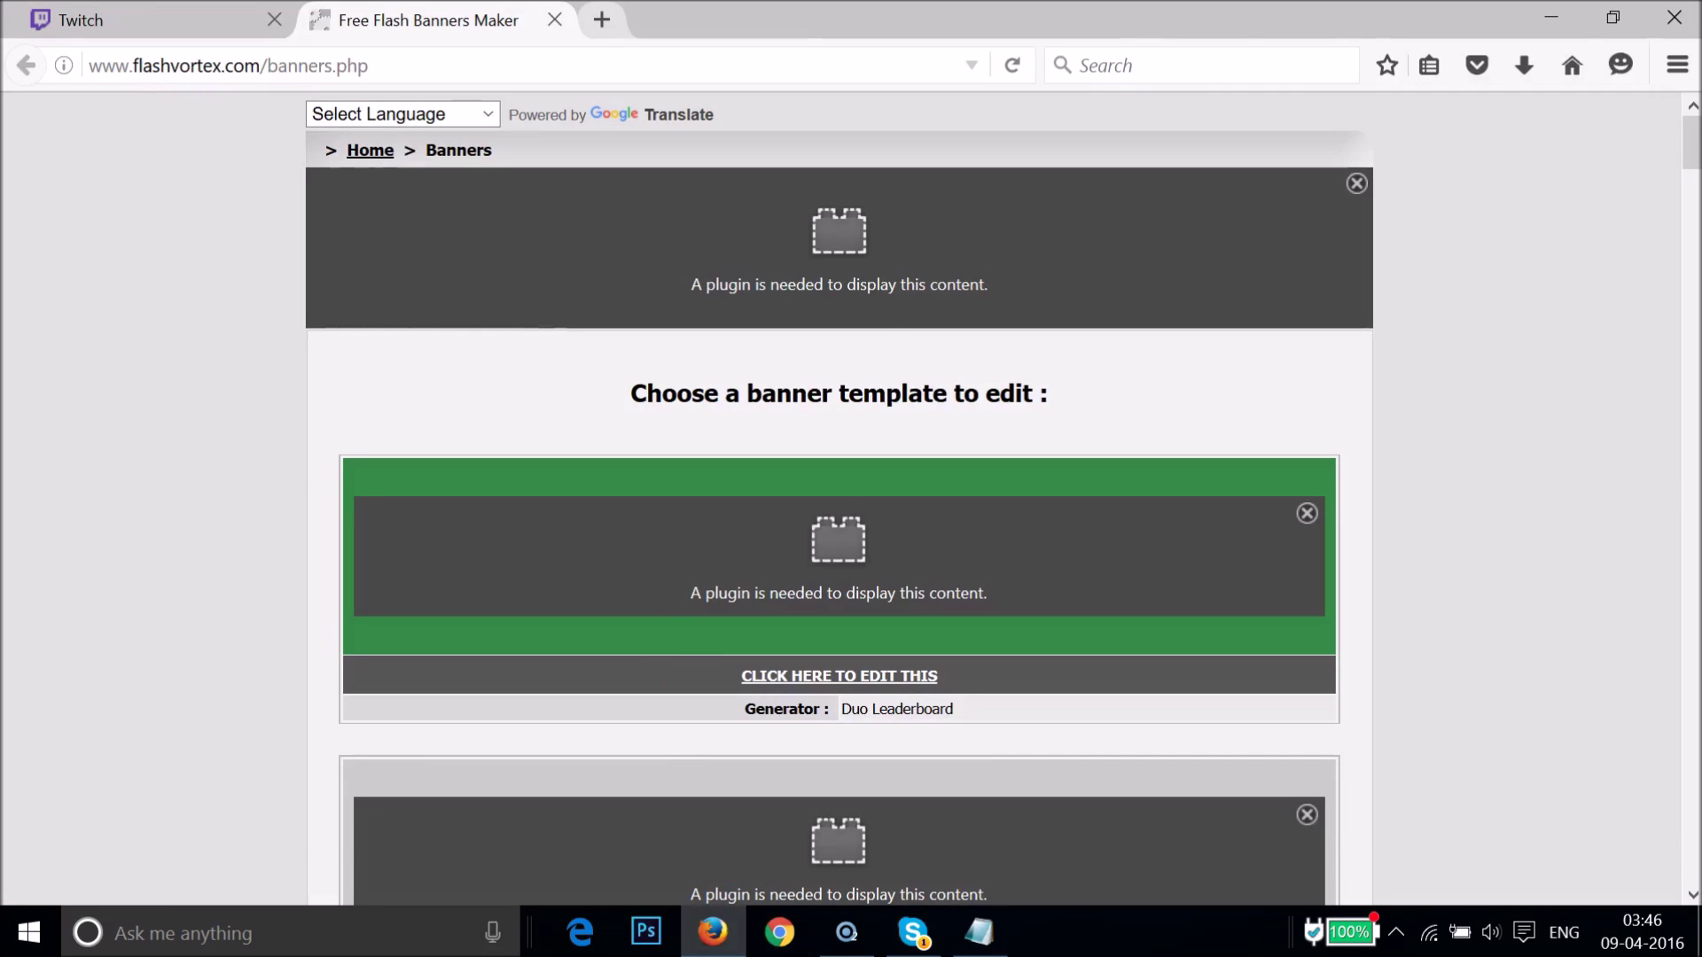
- Load java.com/en/download in a new tab and start the free Java download
double_click(688, 31)
key(ctrl+v)
key(Return)
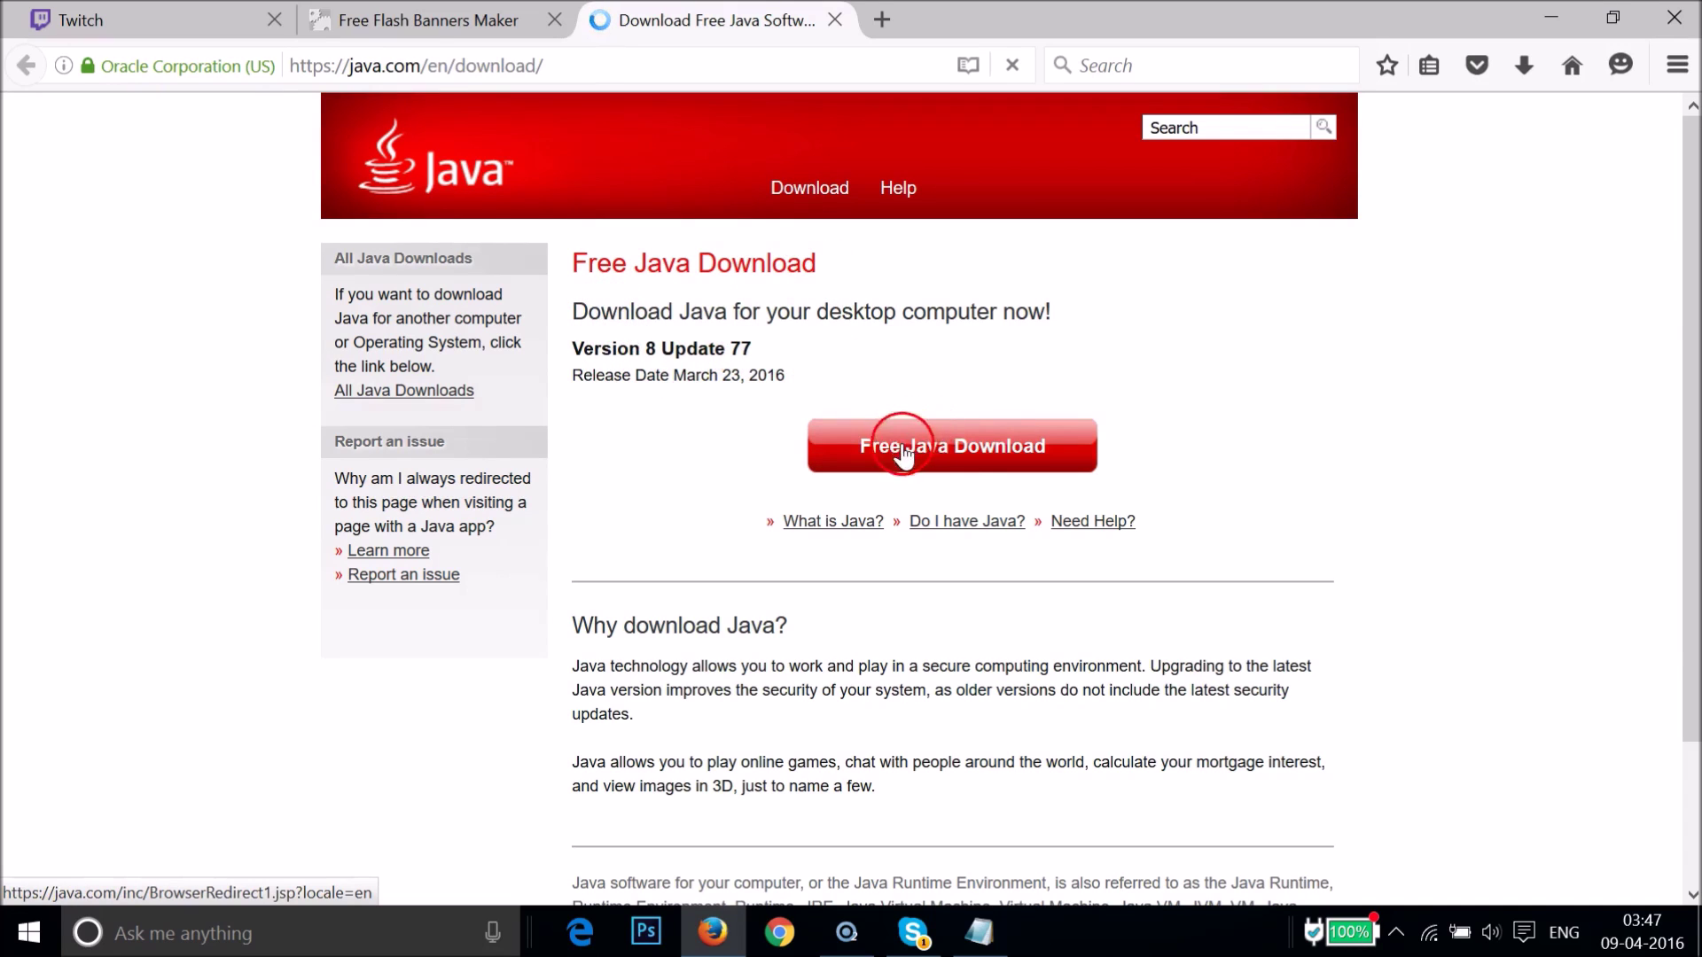
click(971, 446)
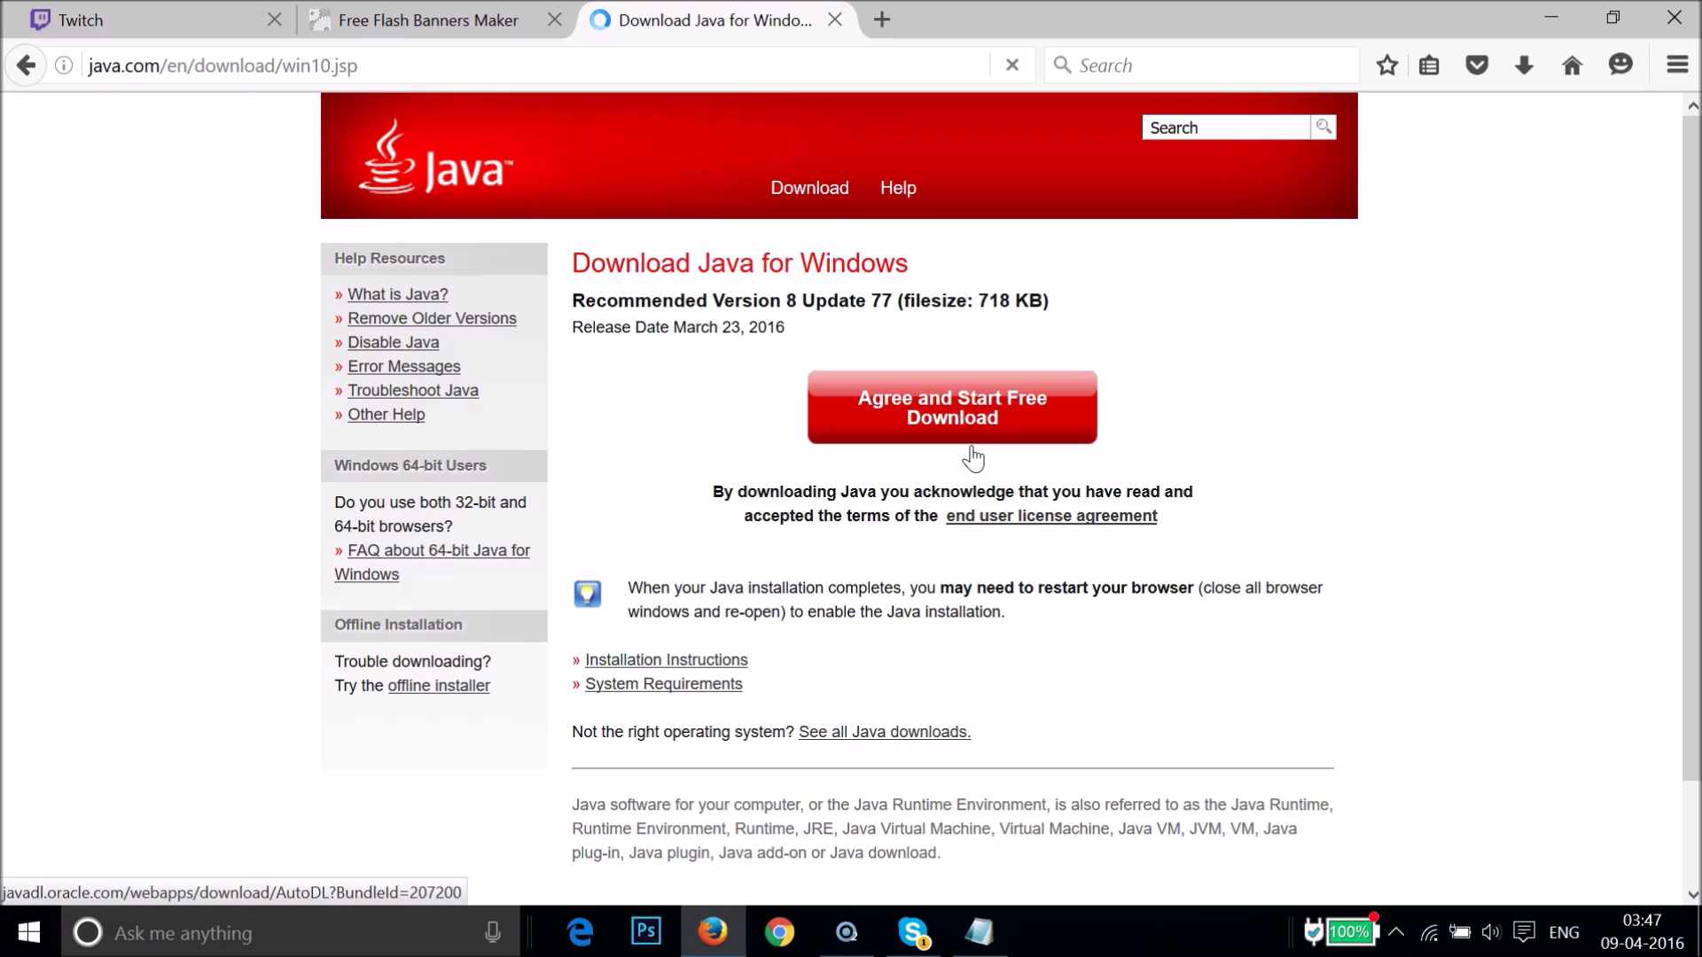
click(966, 394)
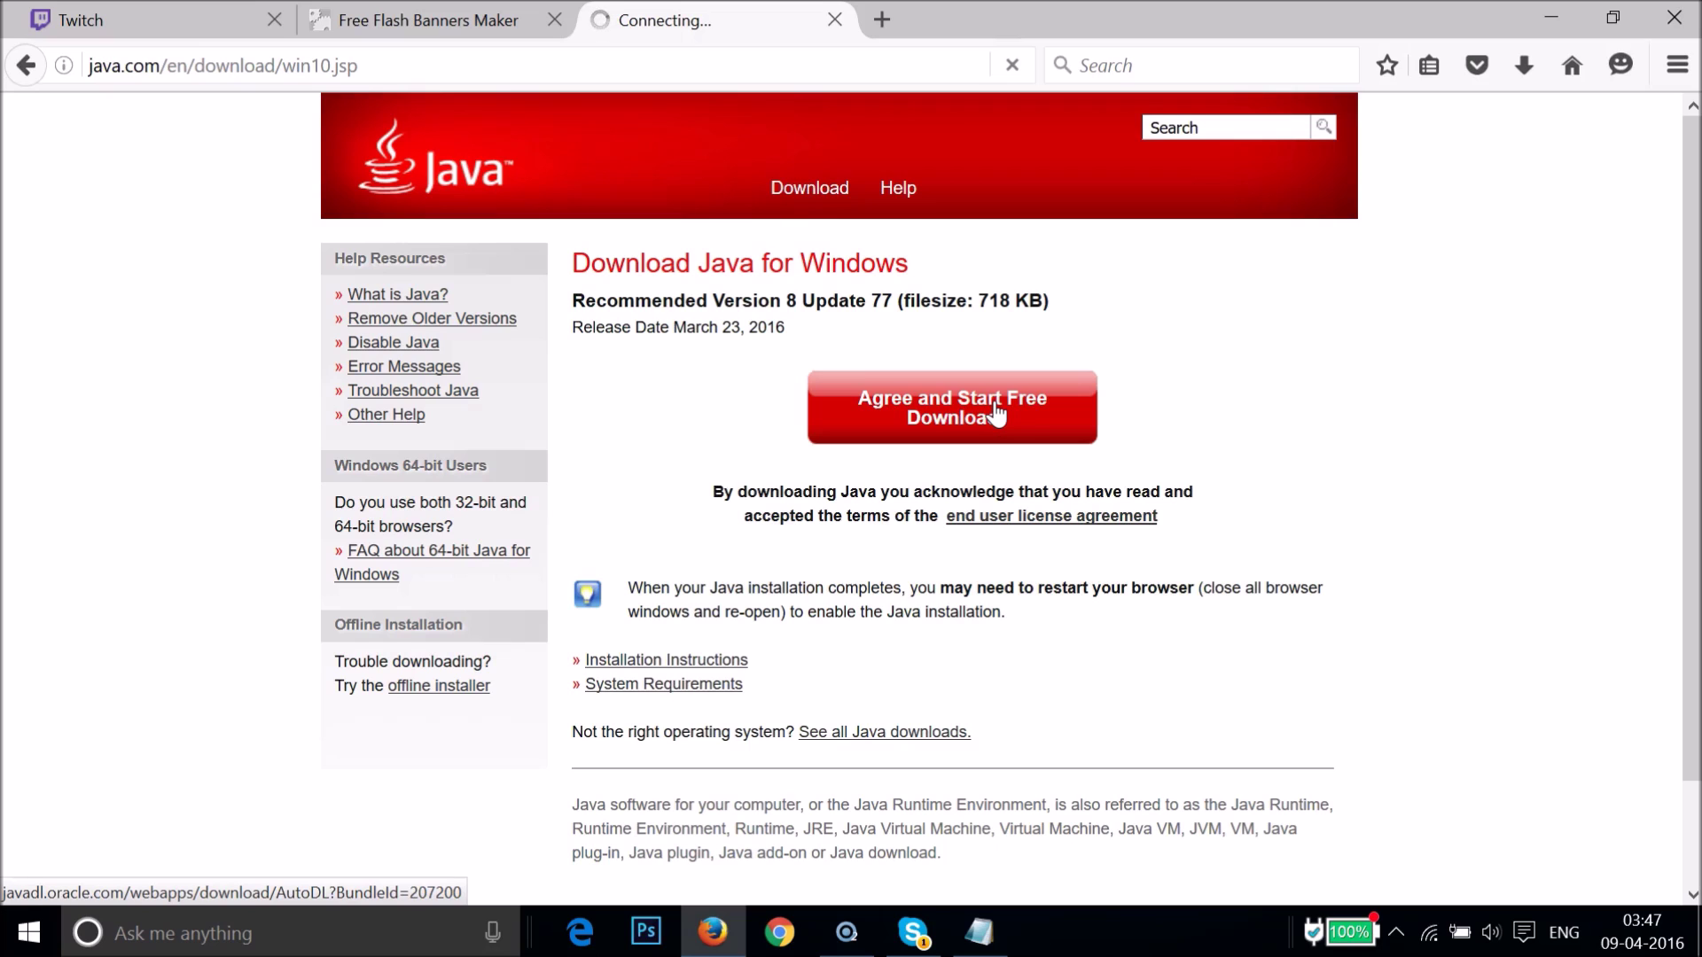
- Save JavaSetup8u77.exe and launch it from the Downloads list
click(954, 410)
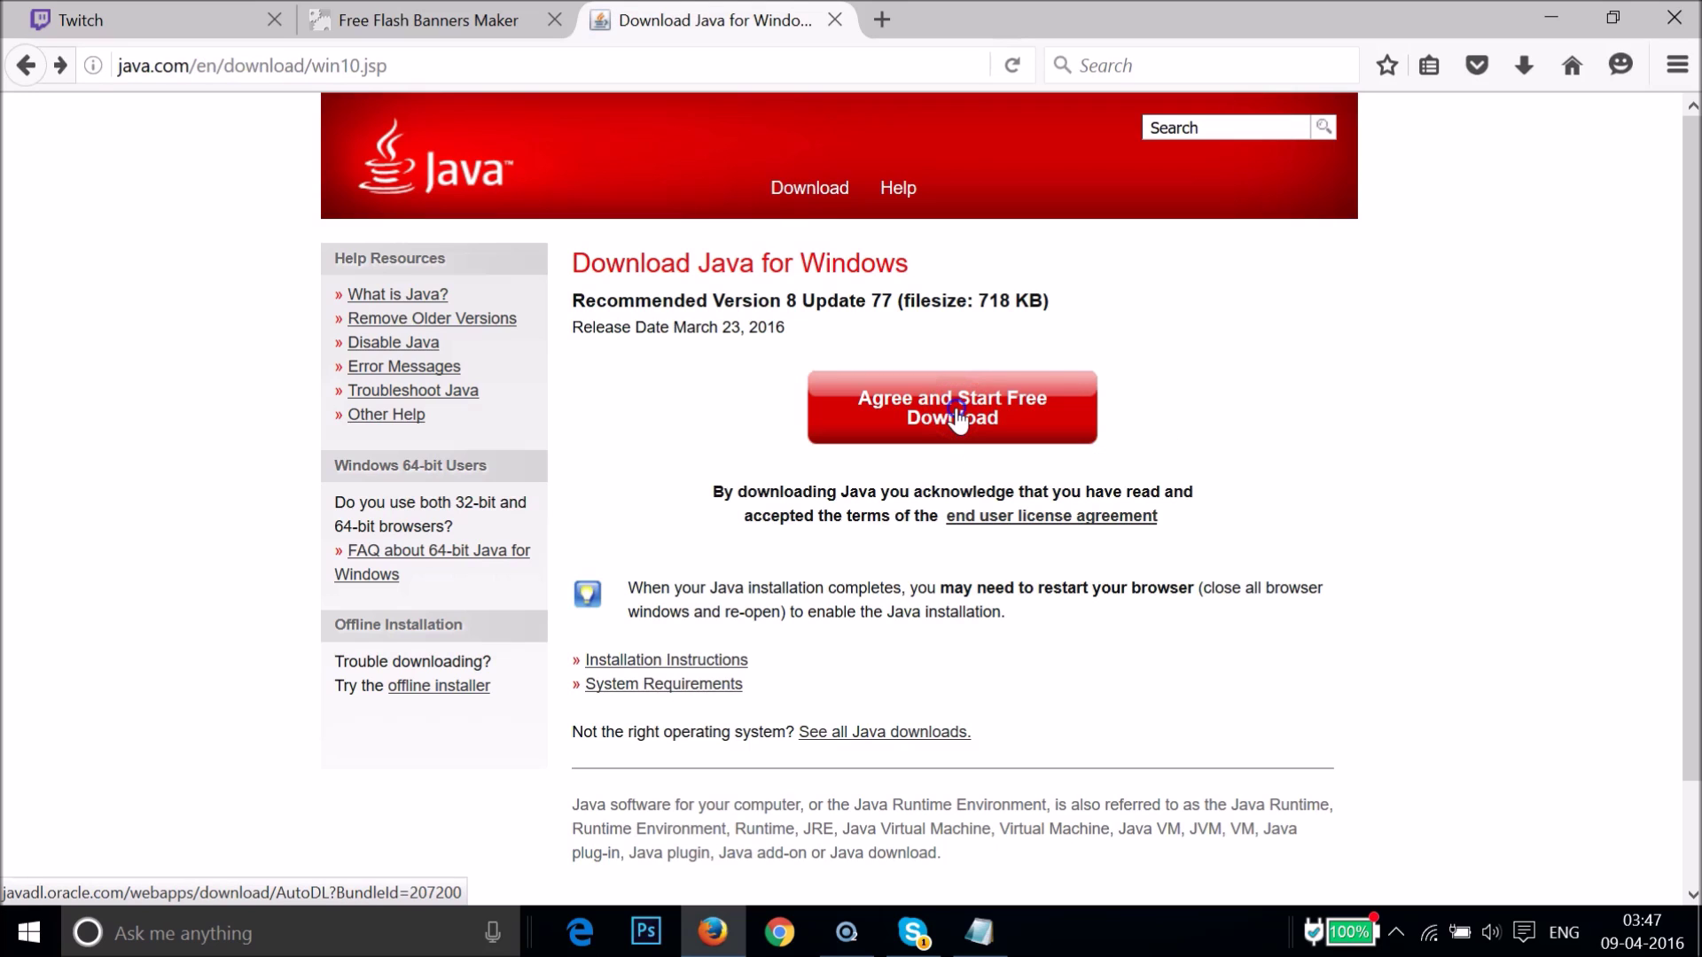
click(619, 358)
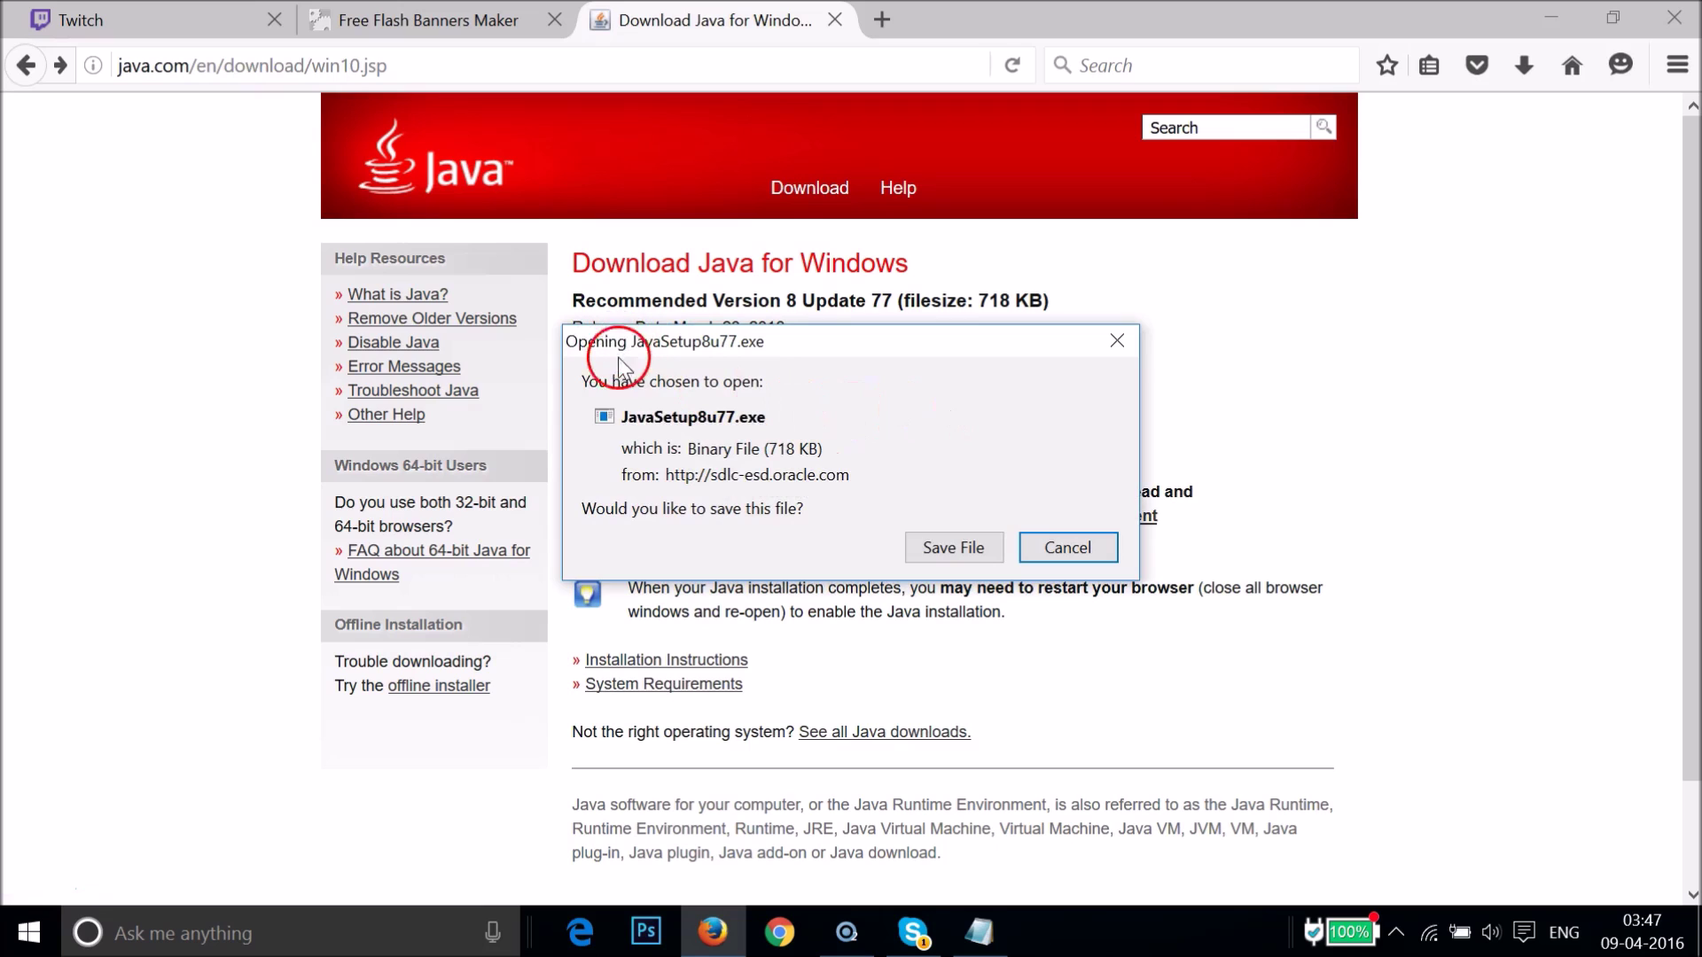
click(929, 536)
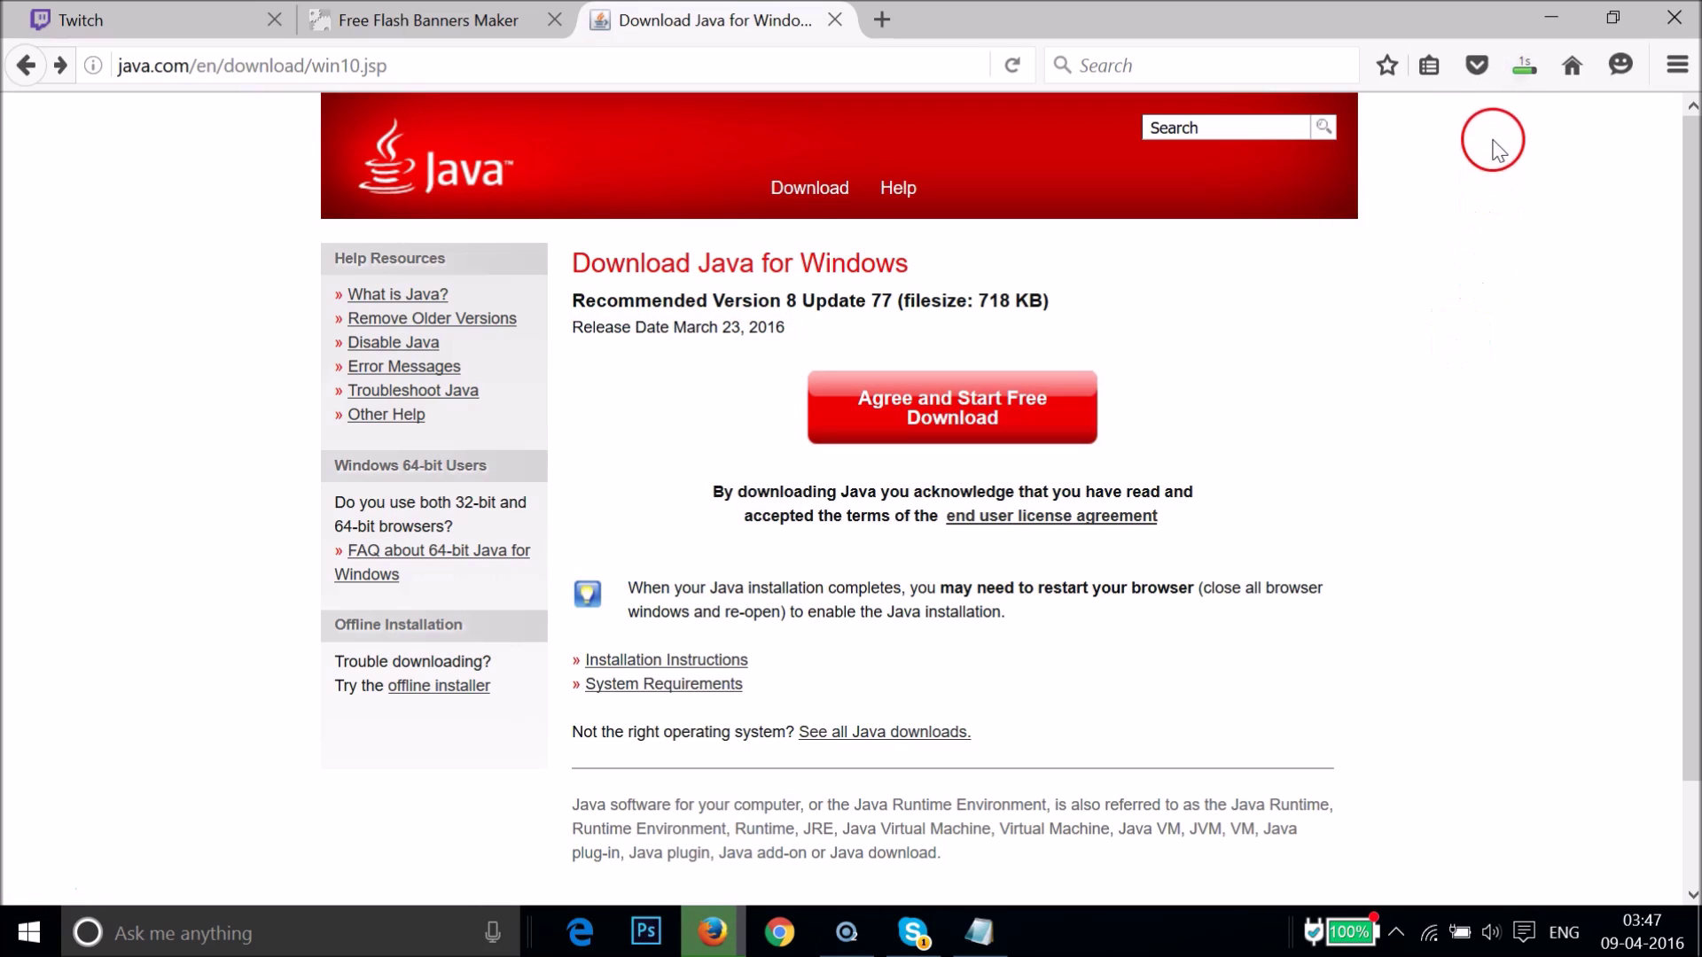
click(1521, 68)
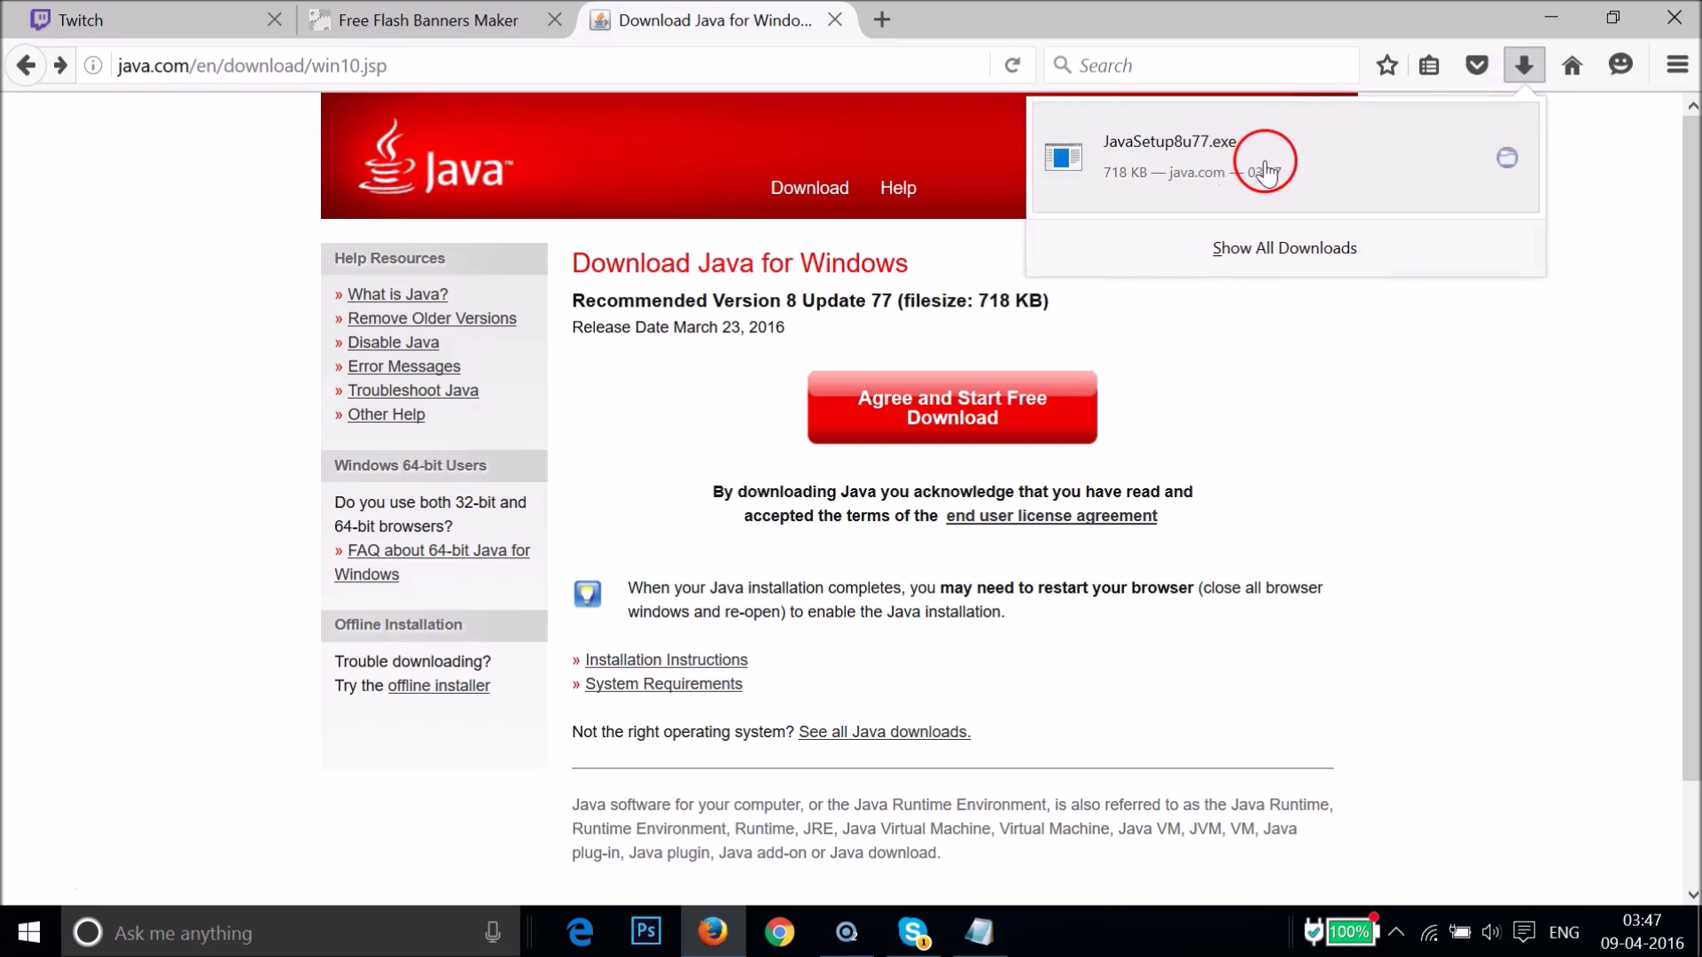
click(1316, 150)
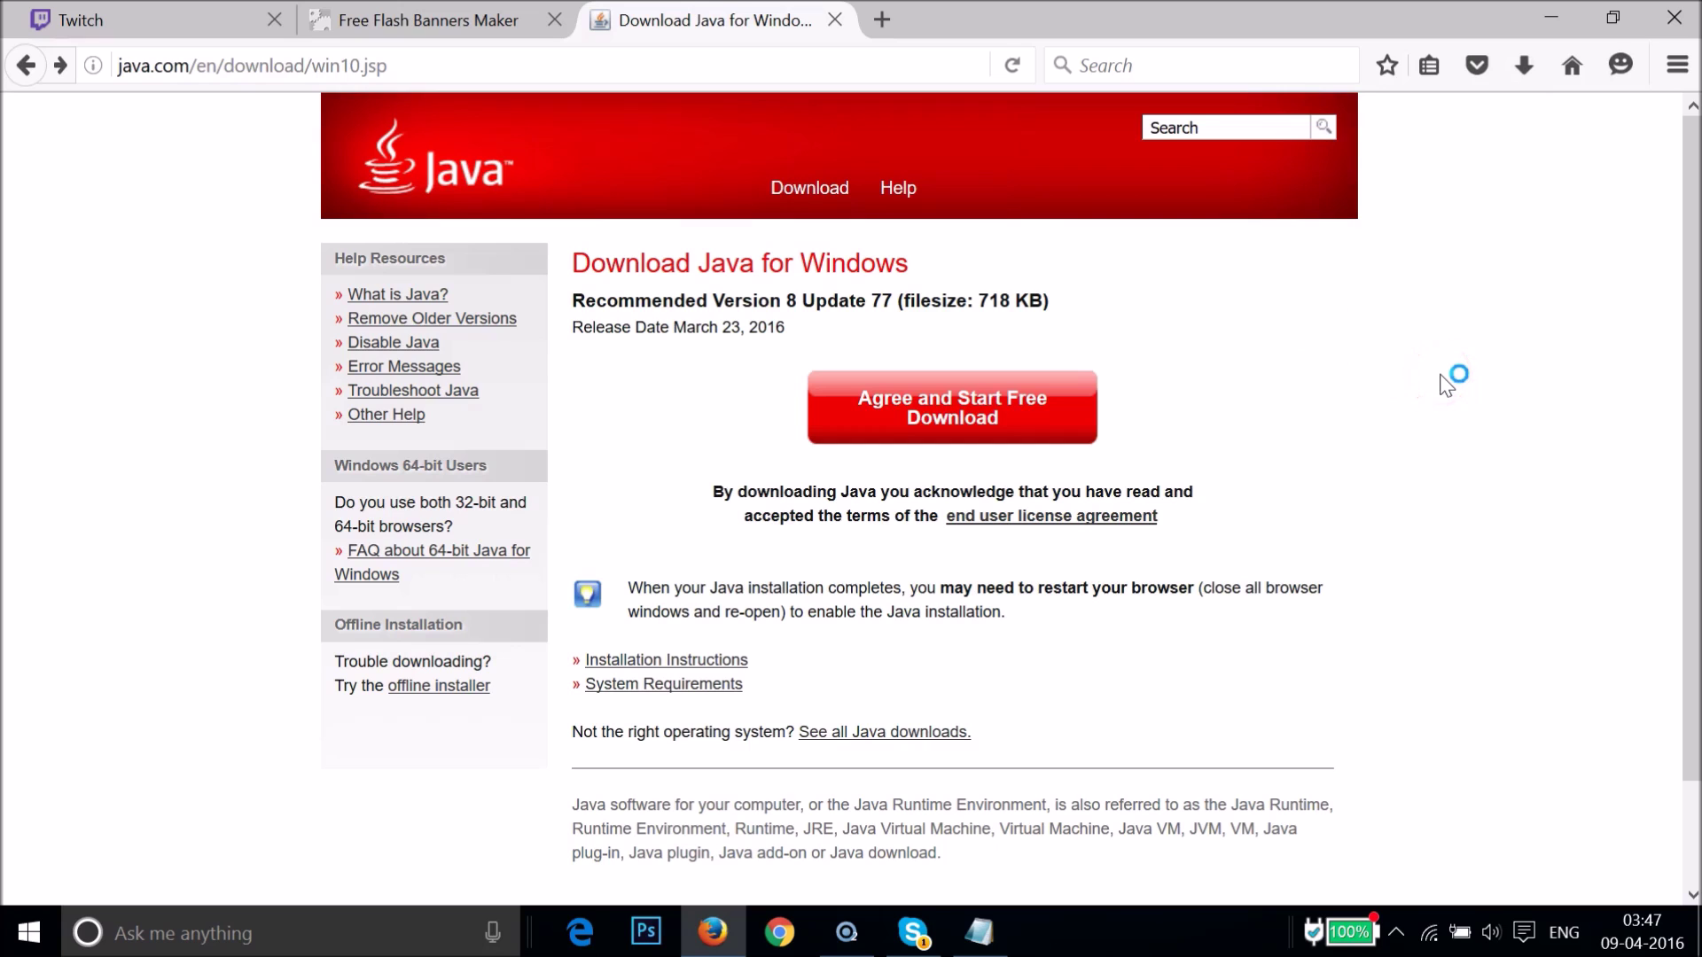
click(766, 359)
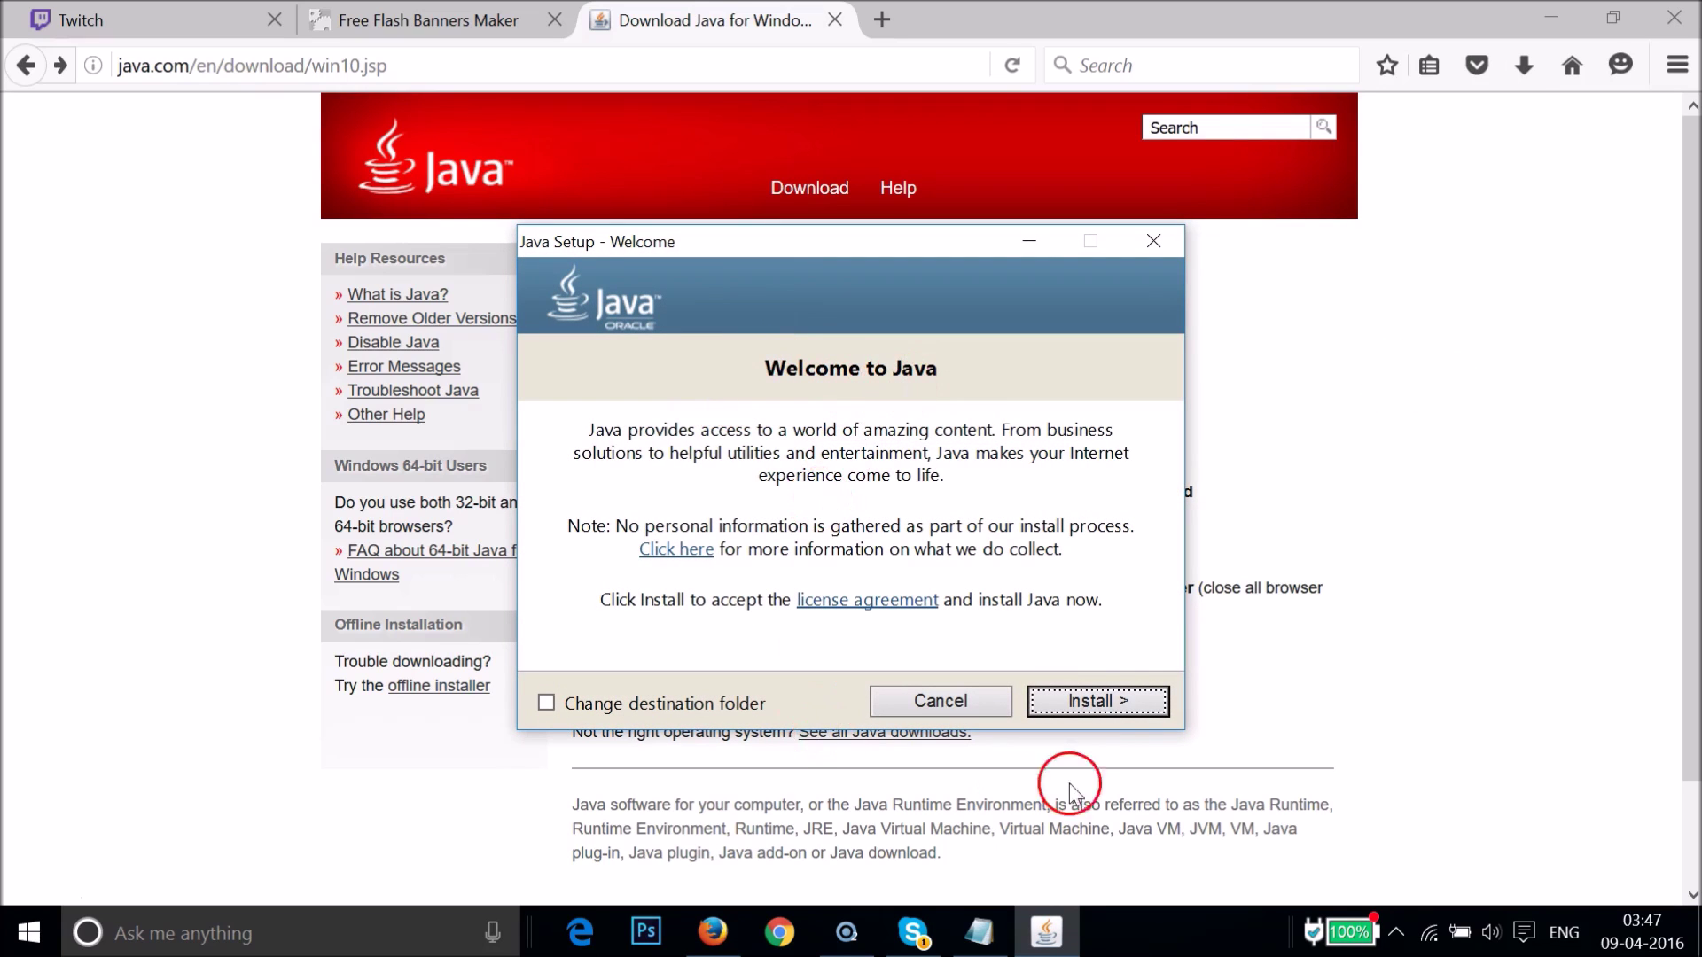
- Install Java without the Amazon Assistant offer, close the completion dialog, and return to the notes
click(1083, 700)
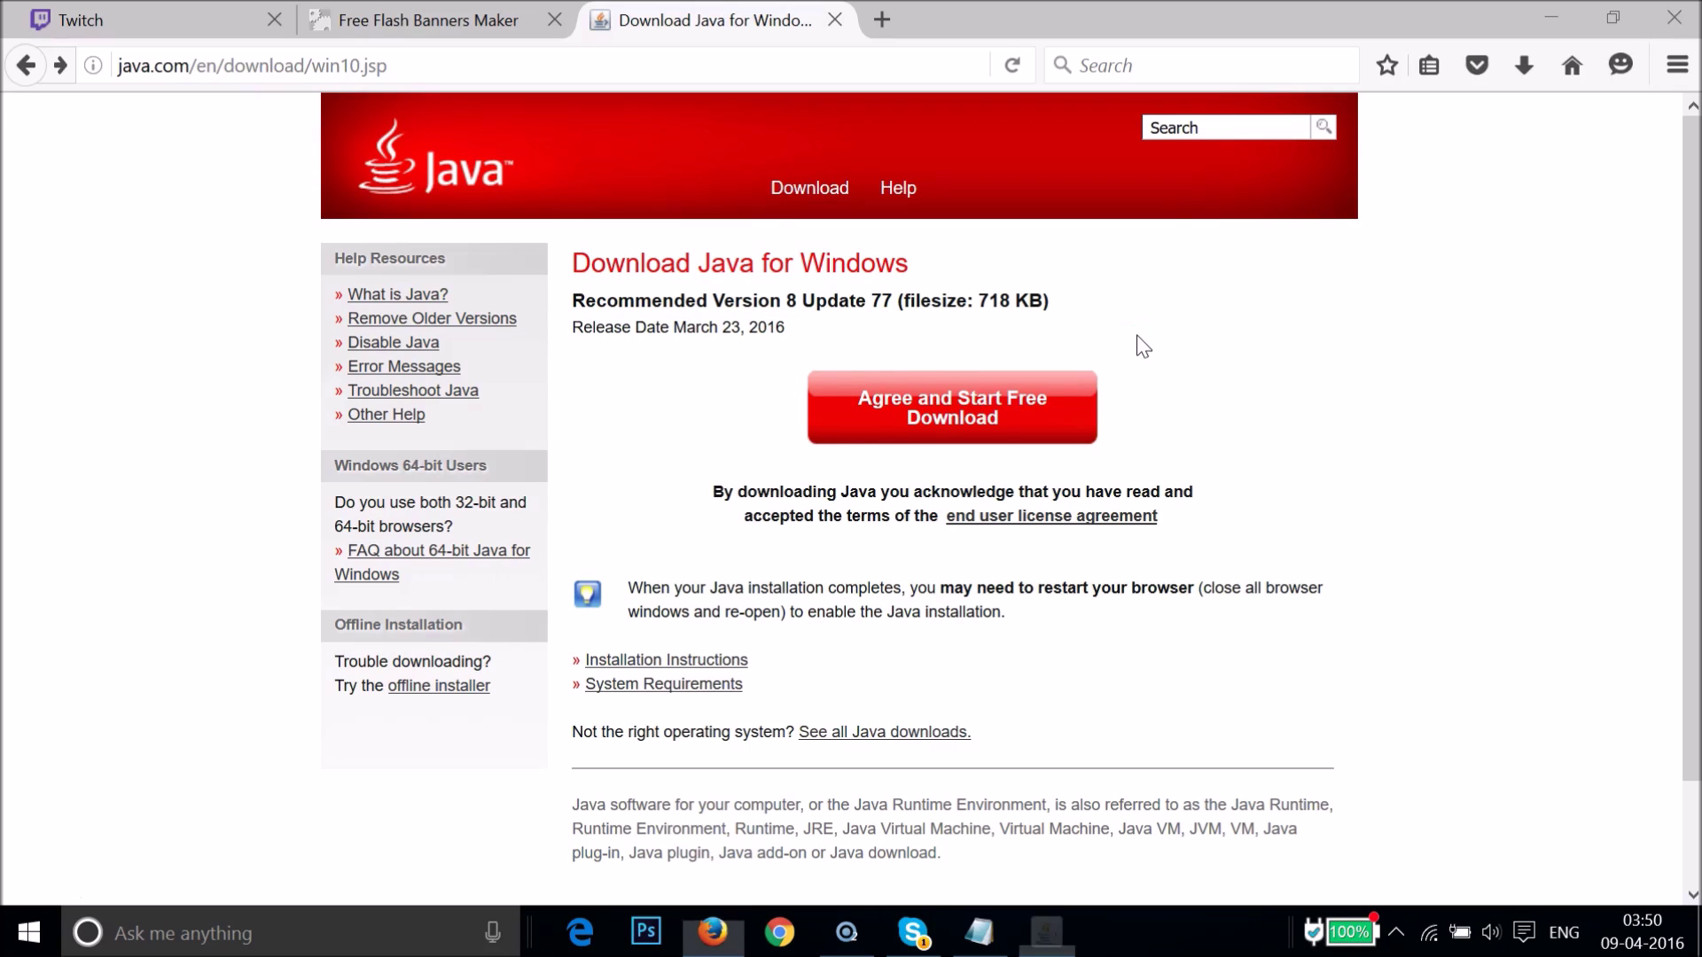
click(727, 341)
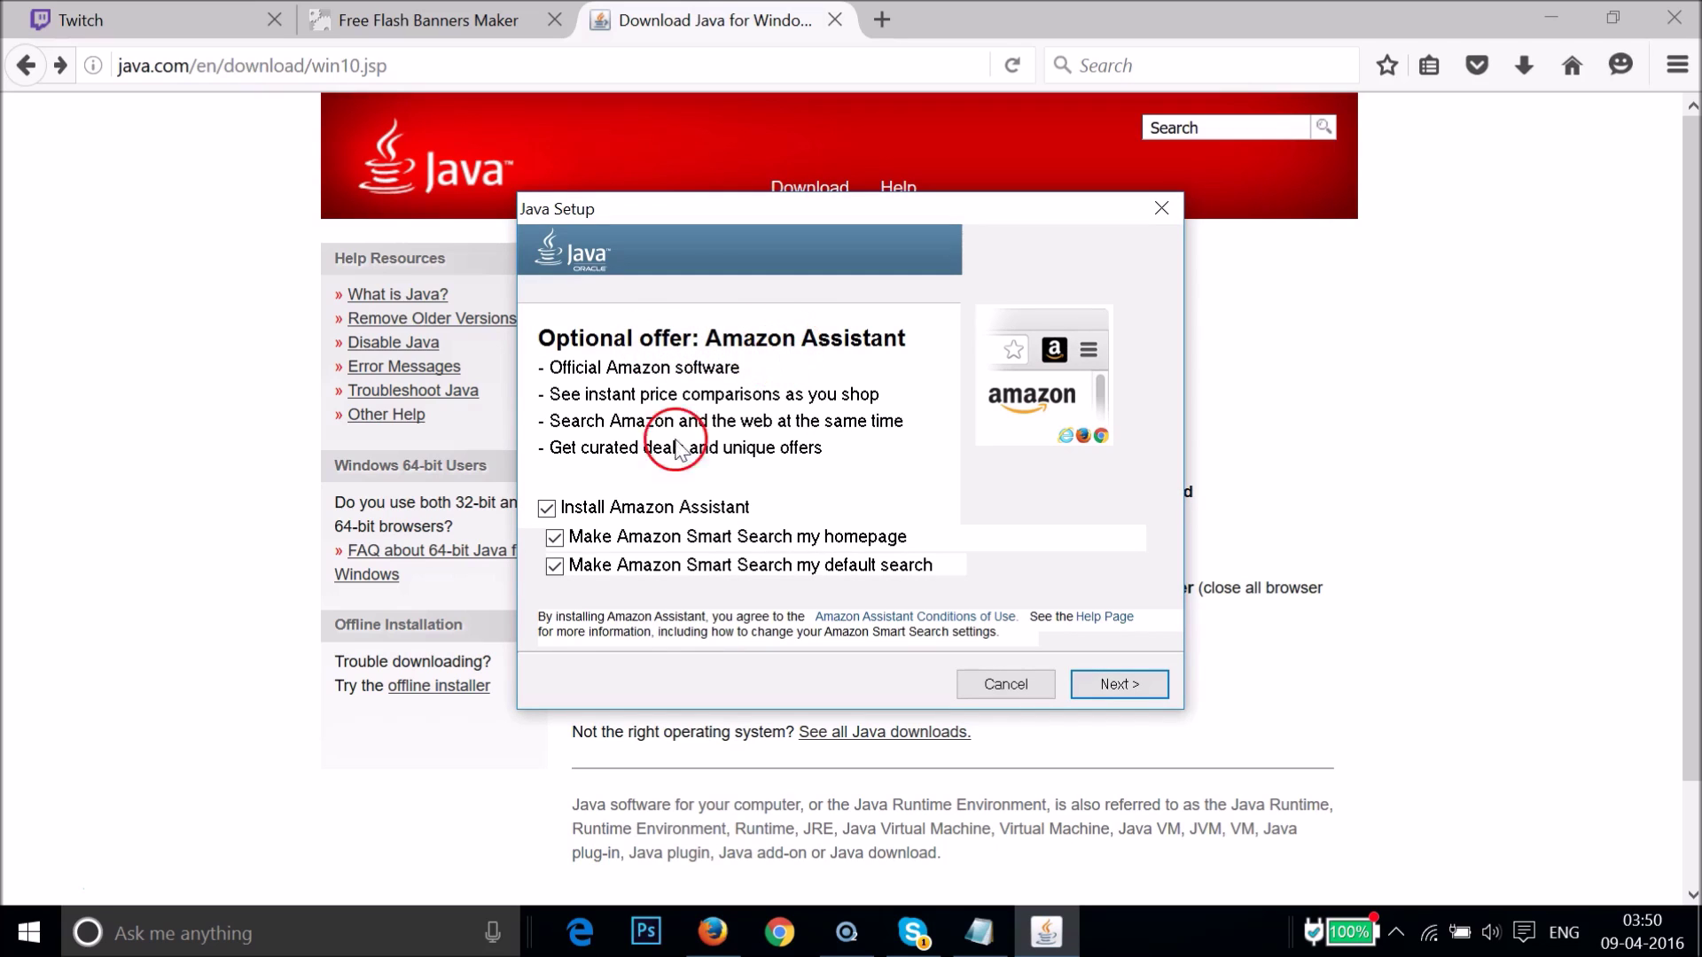
click(545, 510)
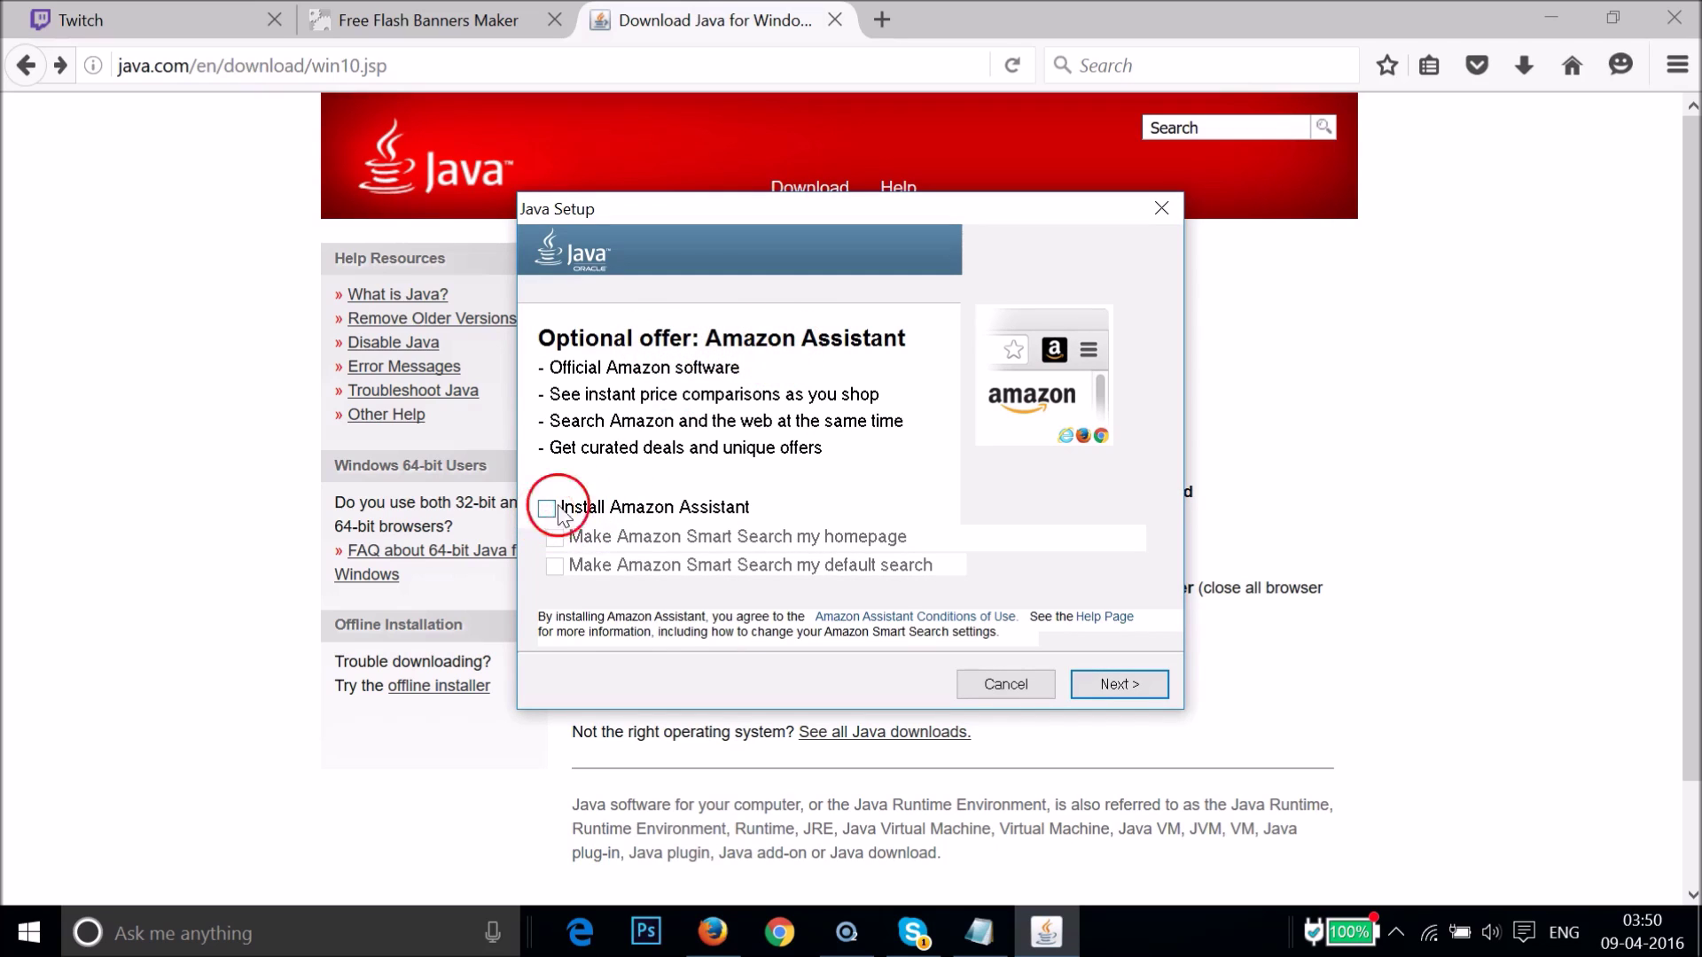
click(1106, 685)
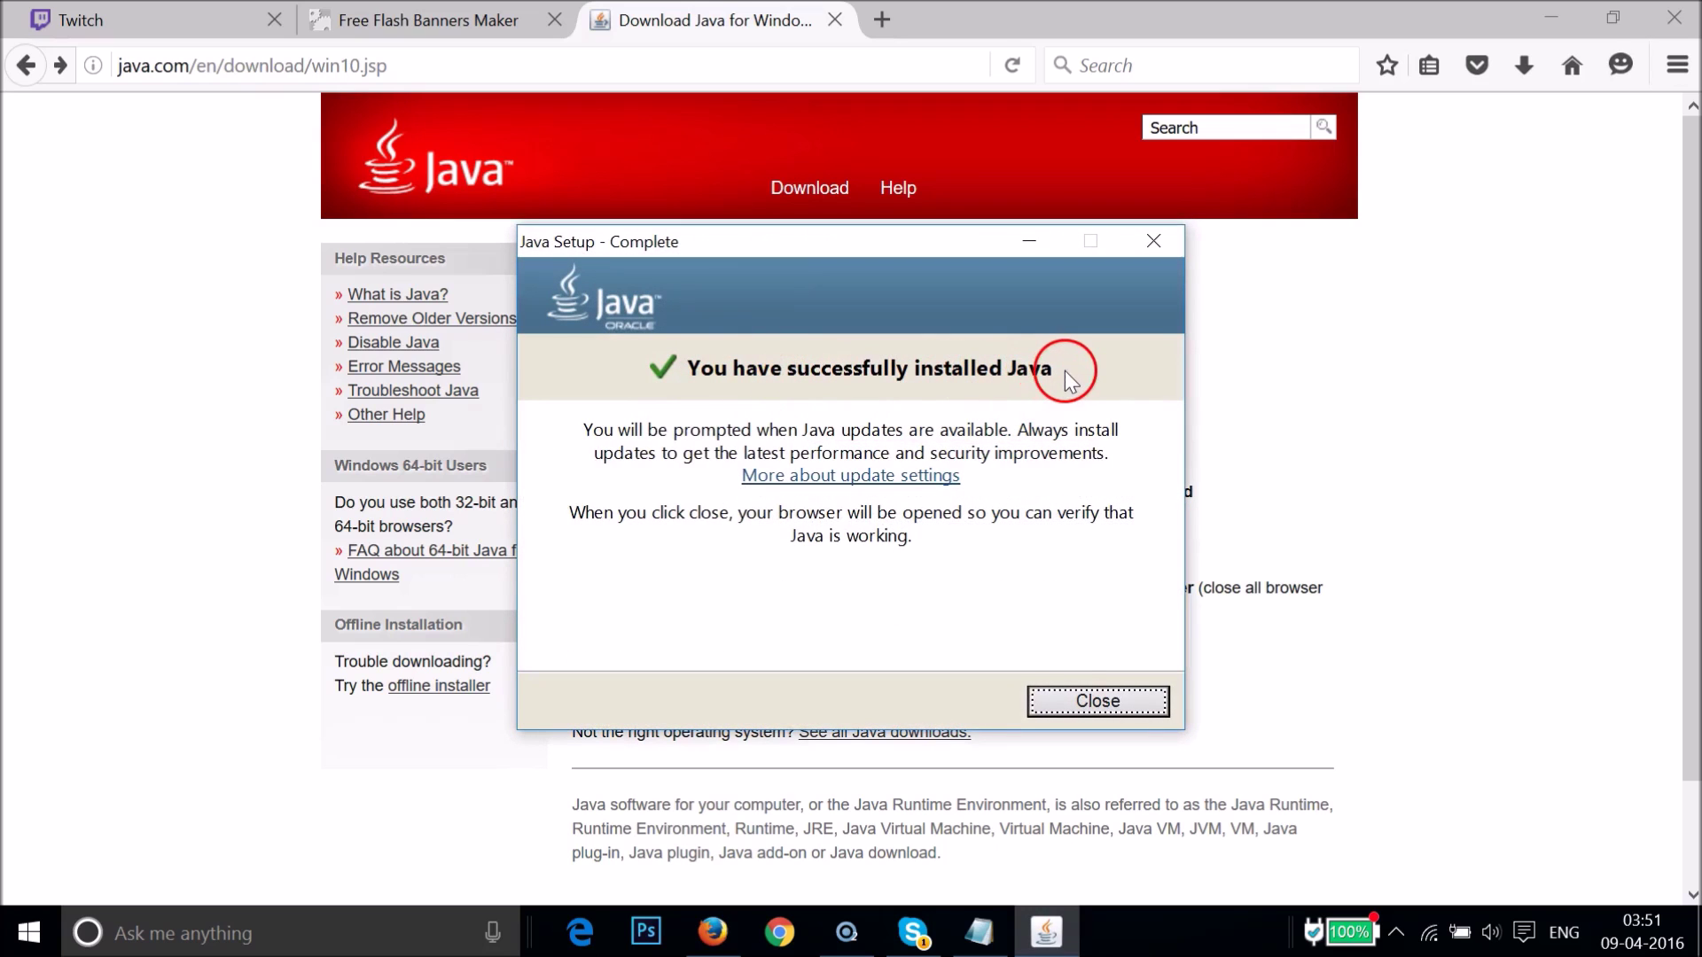
click(1112, 700)
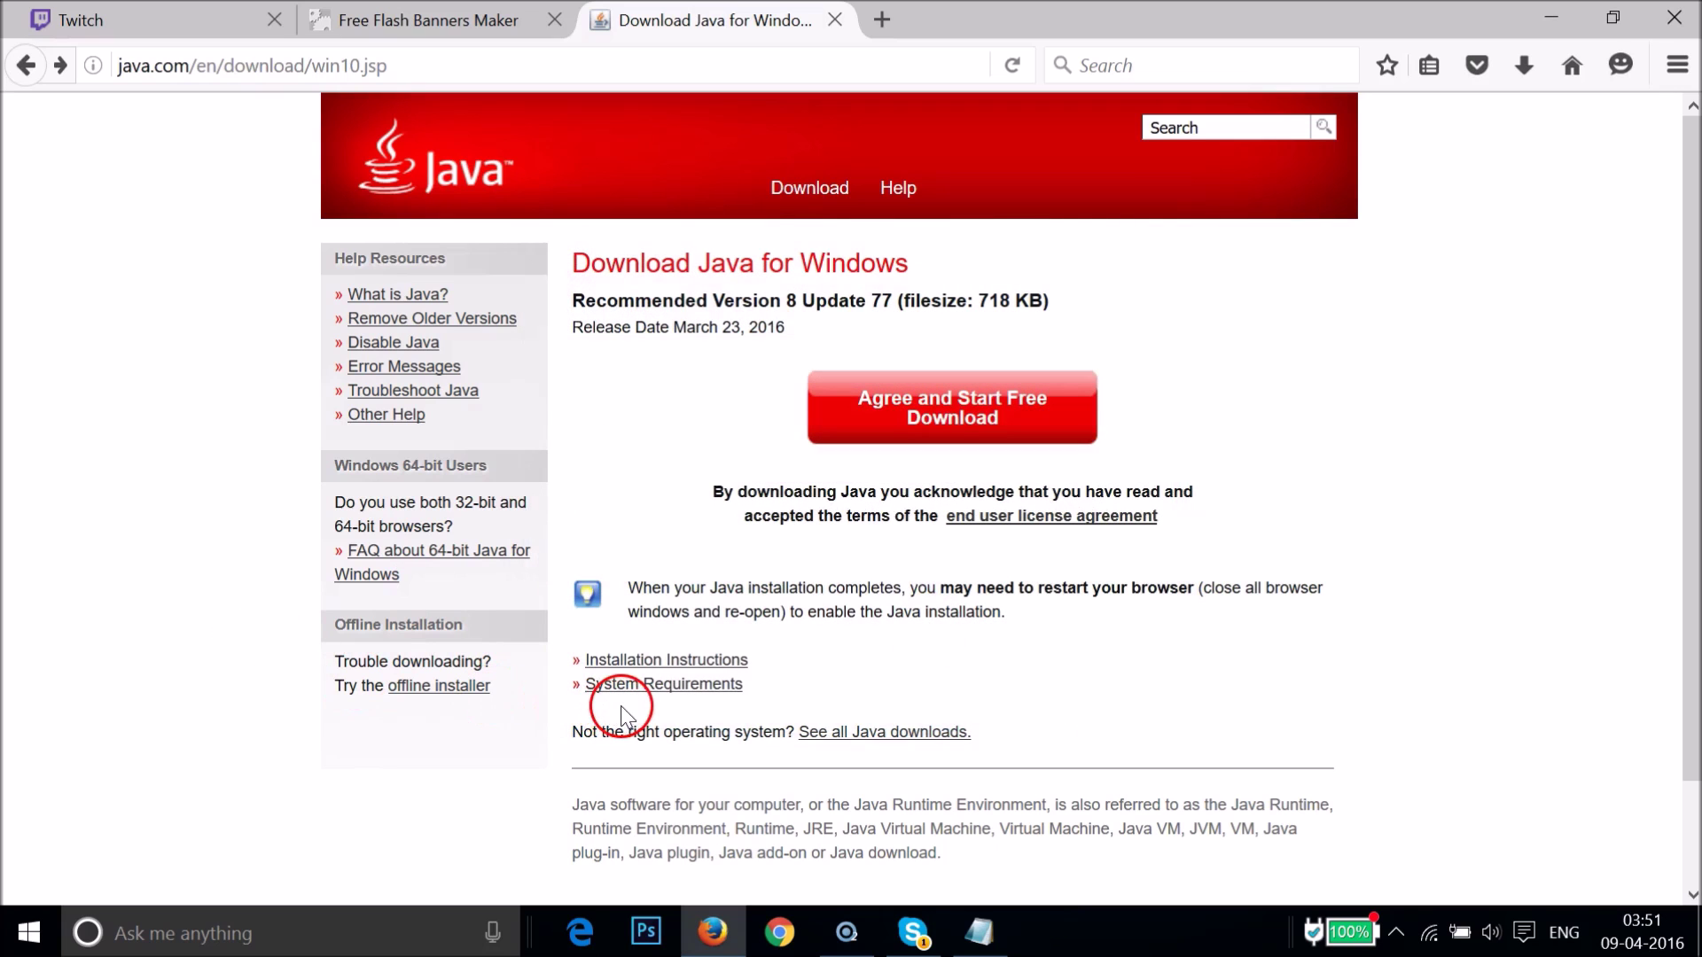
click(979, 932)
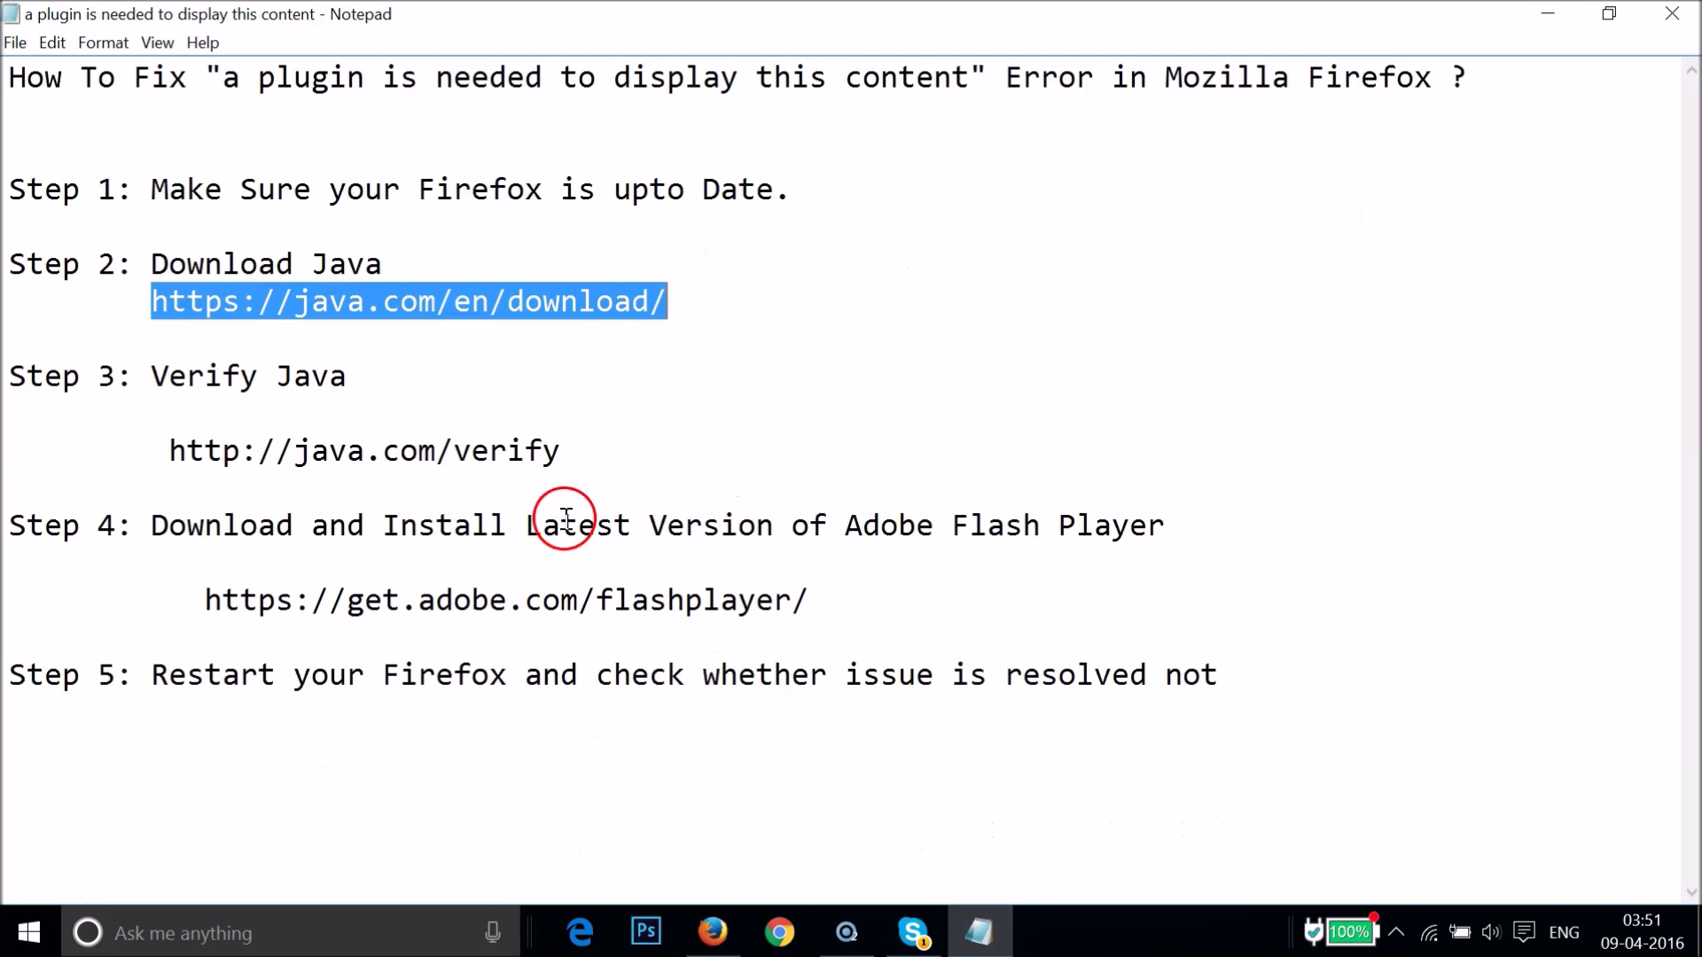
- Copy the java.com/verify address from the Notepad notes
click(586, 440)
key(shift+Home)
key(shift+Right)
key(shift+Right)
key(shift+Right)
key(shift+Right)
key(shift+Right)
key(shift+Right)
key(shift+Right)
key(ctrl+c)
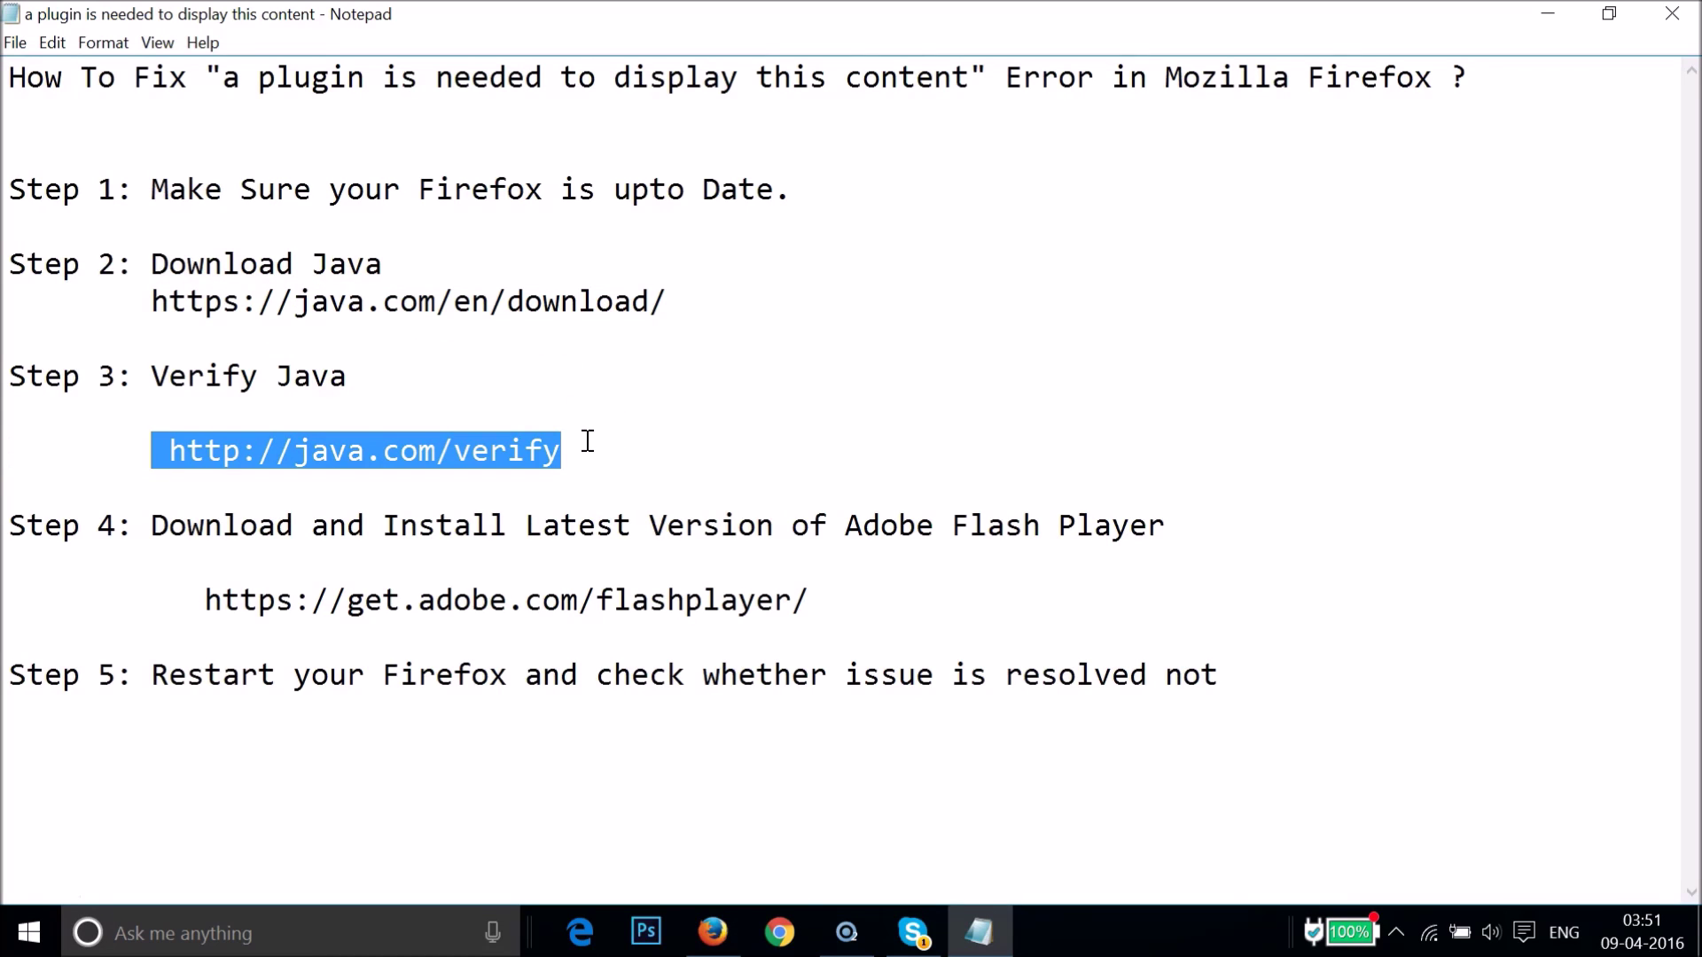
- Close Firefox with all three tabs and relaunch it from the taskbar
click(712, 930)
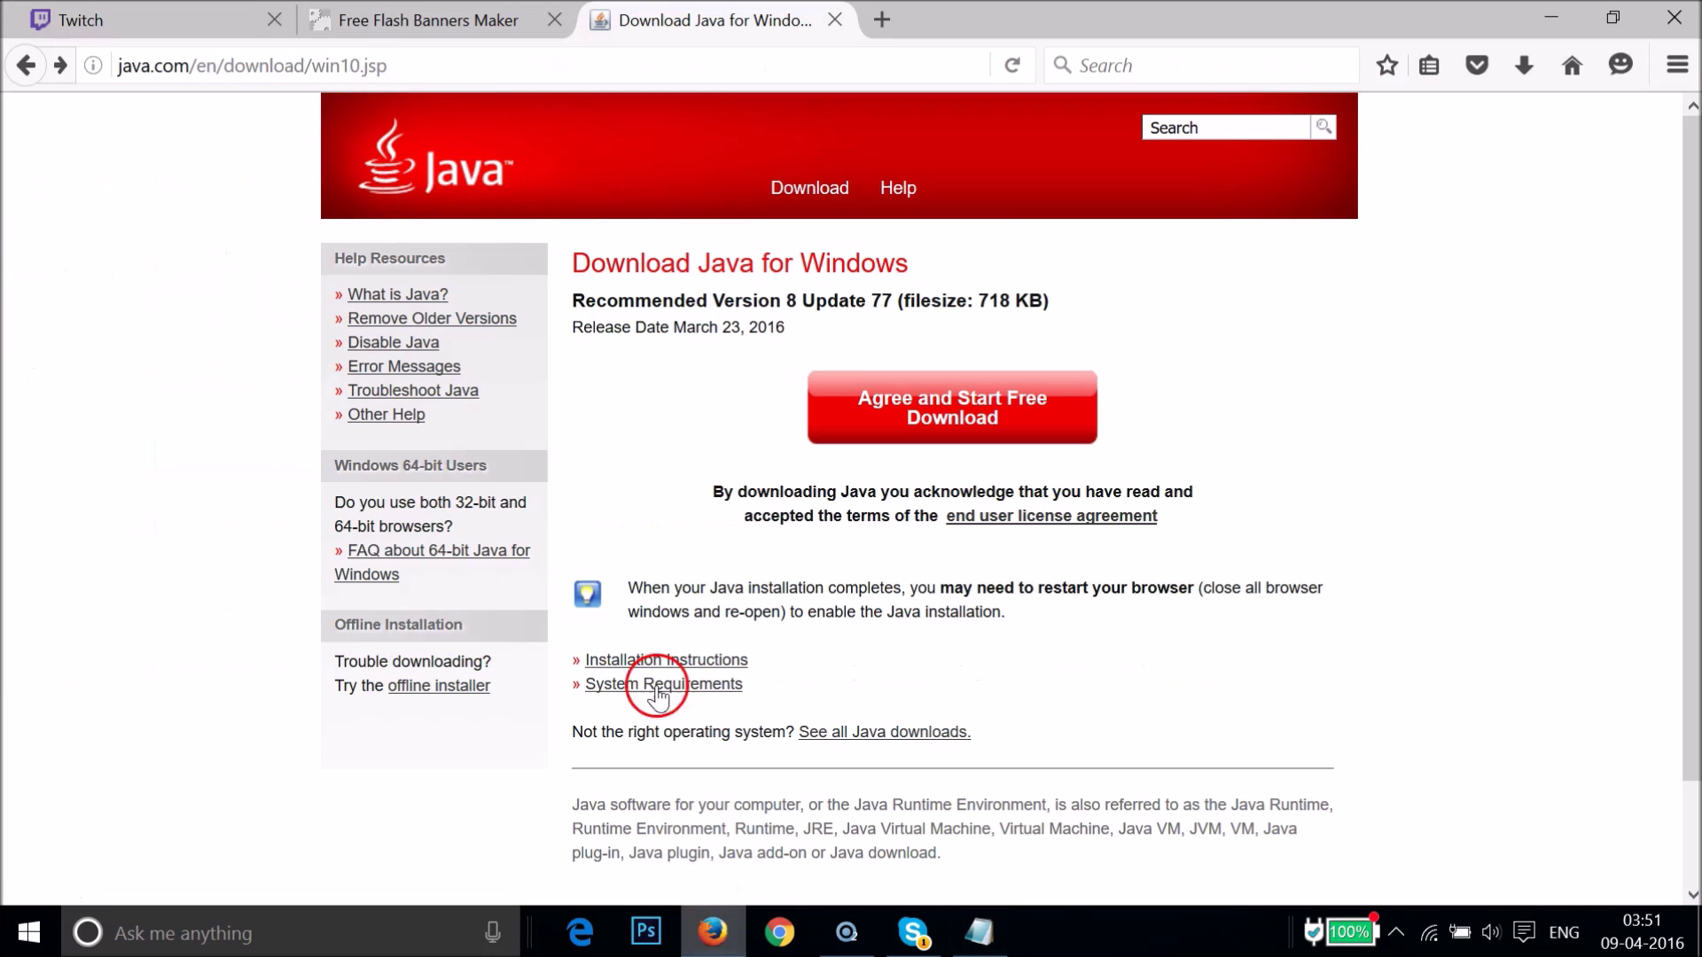
click(1678, 19)
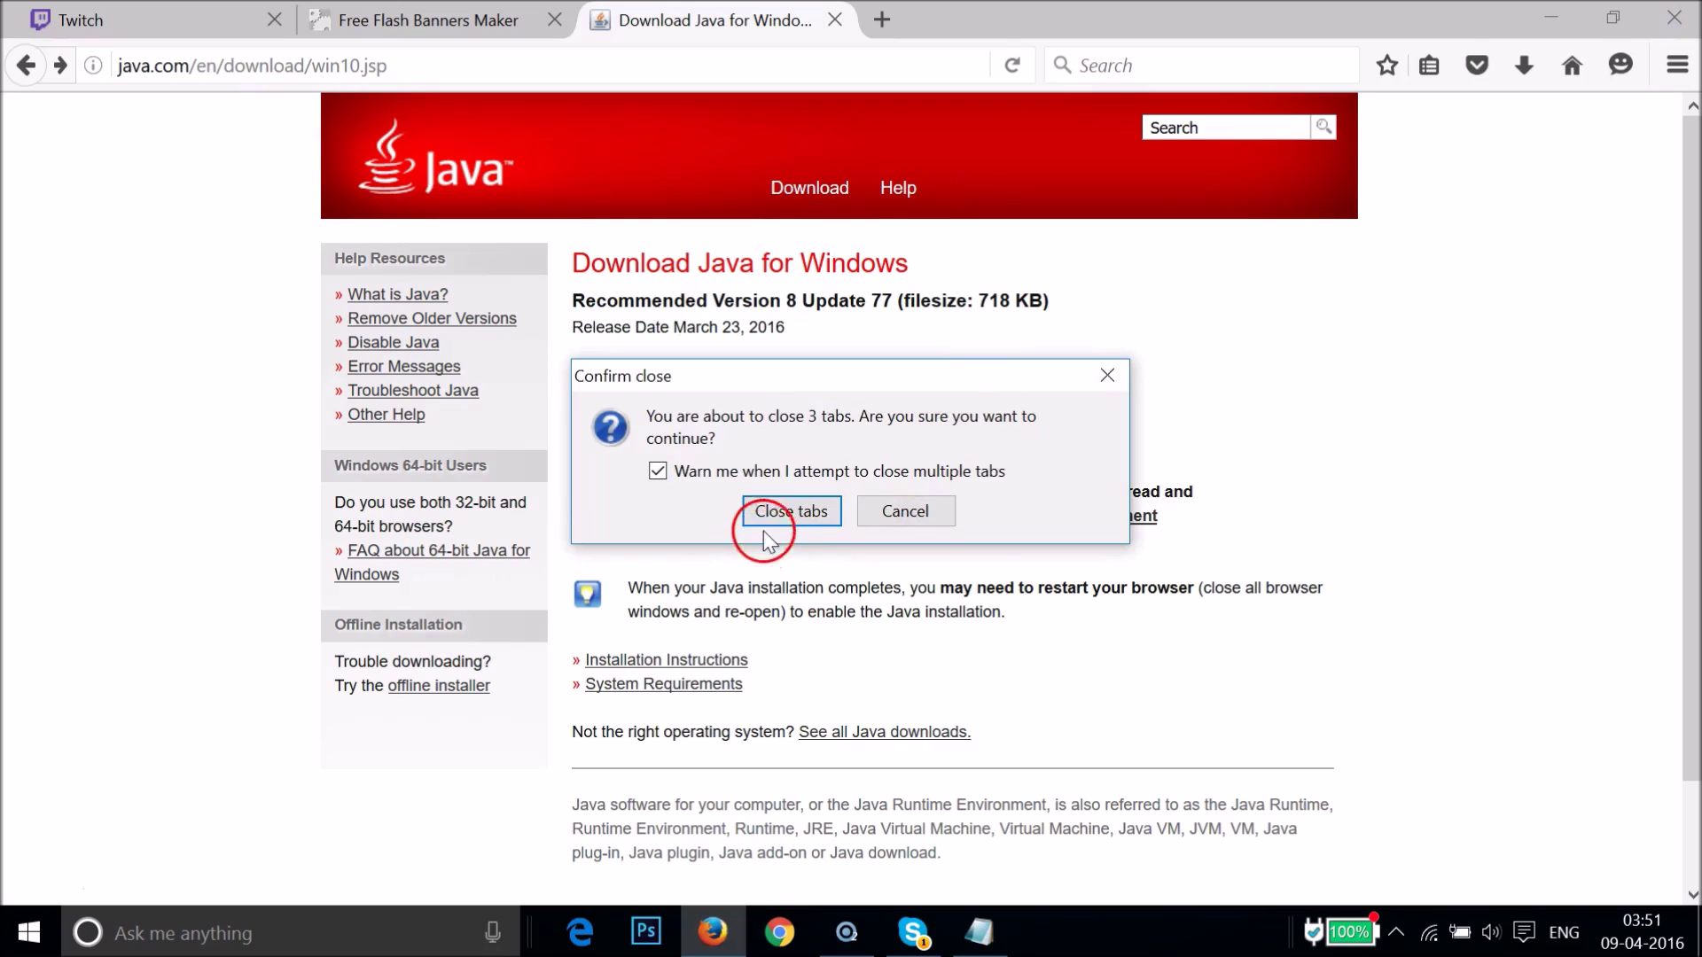
click(767, 511)
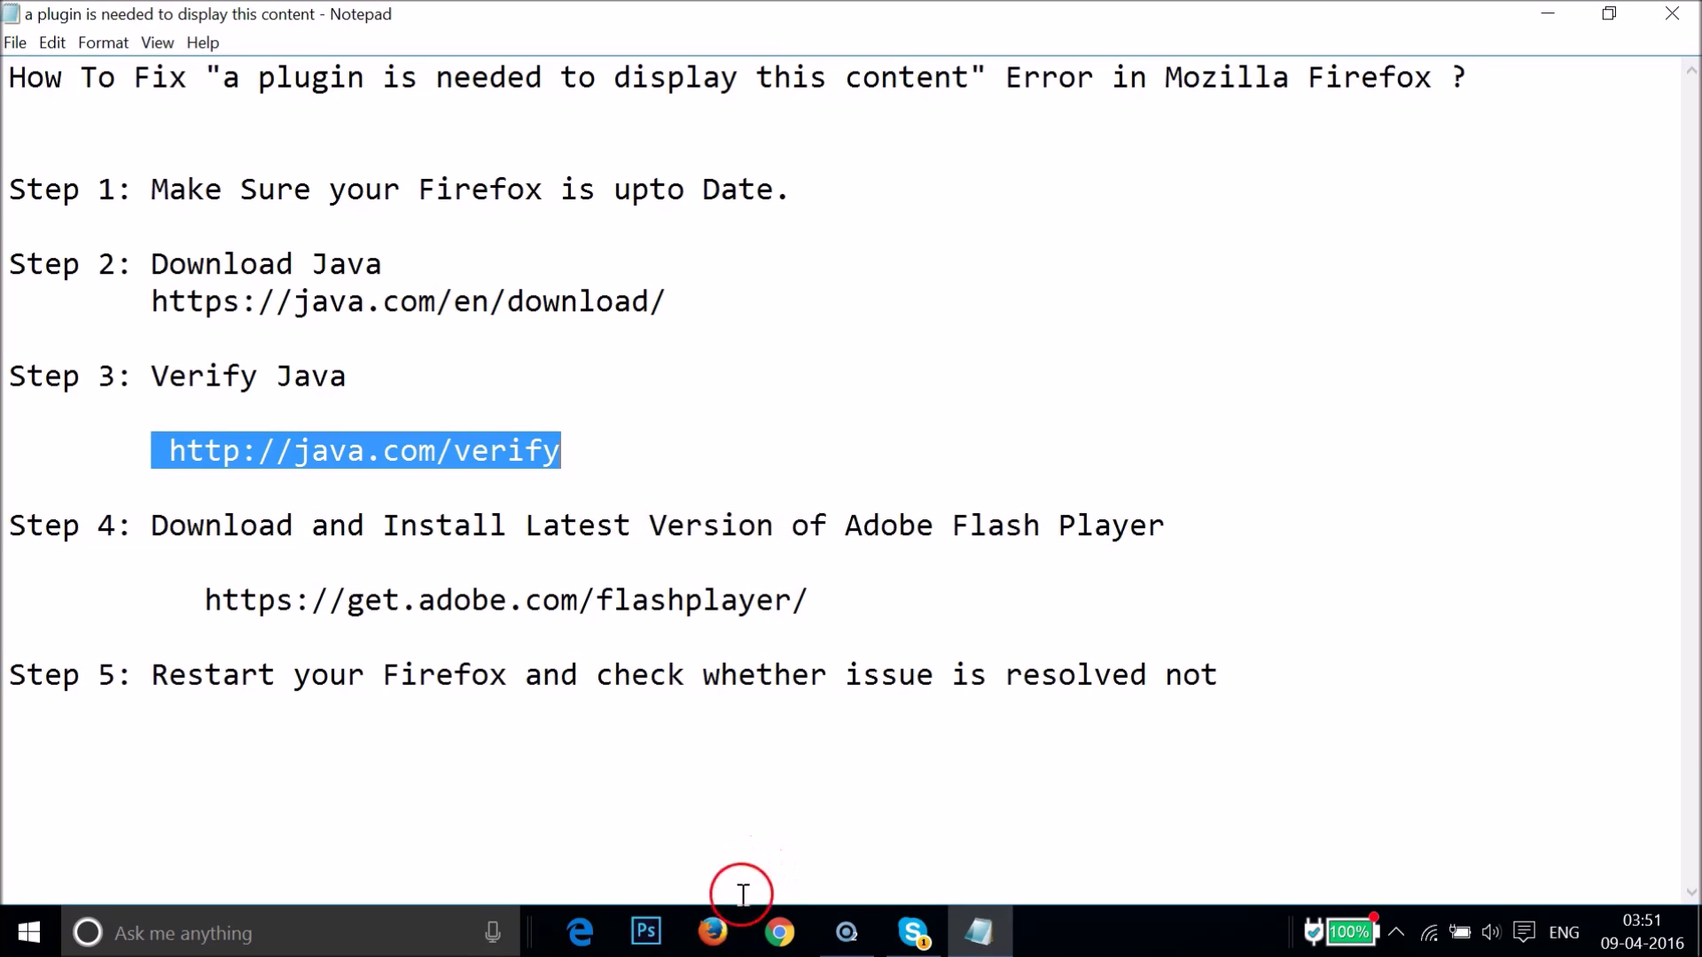
click(714, 929)
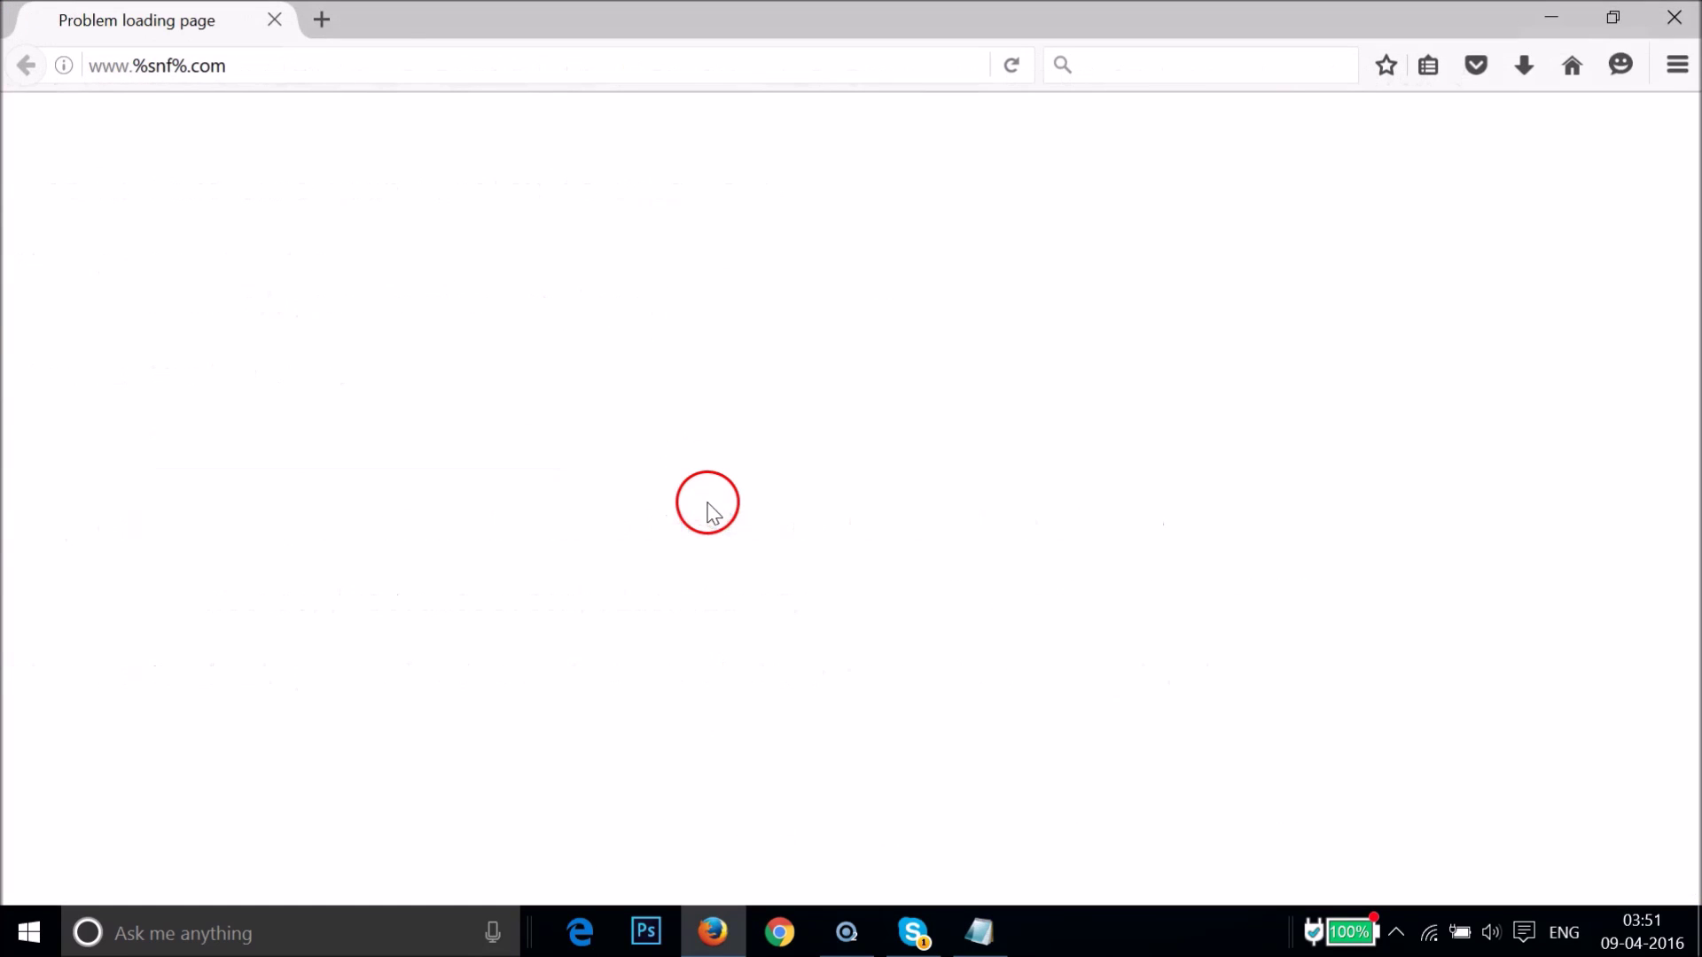
- Run the java.com/verify check, activating and allowing Java, to confirm Version 8 Update 77
click(393, 66)
key(ctrl+v)
key(Return)
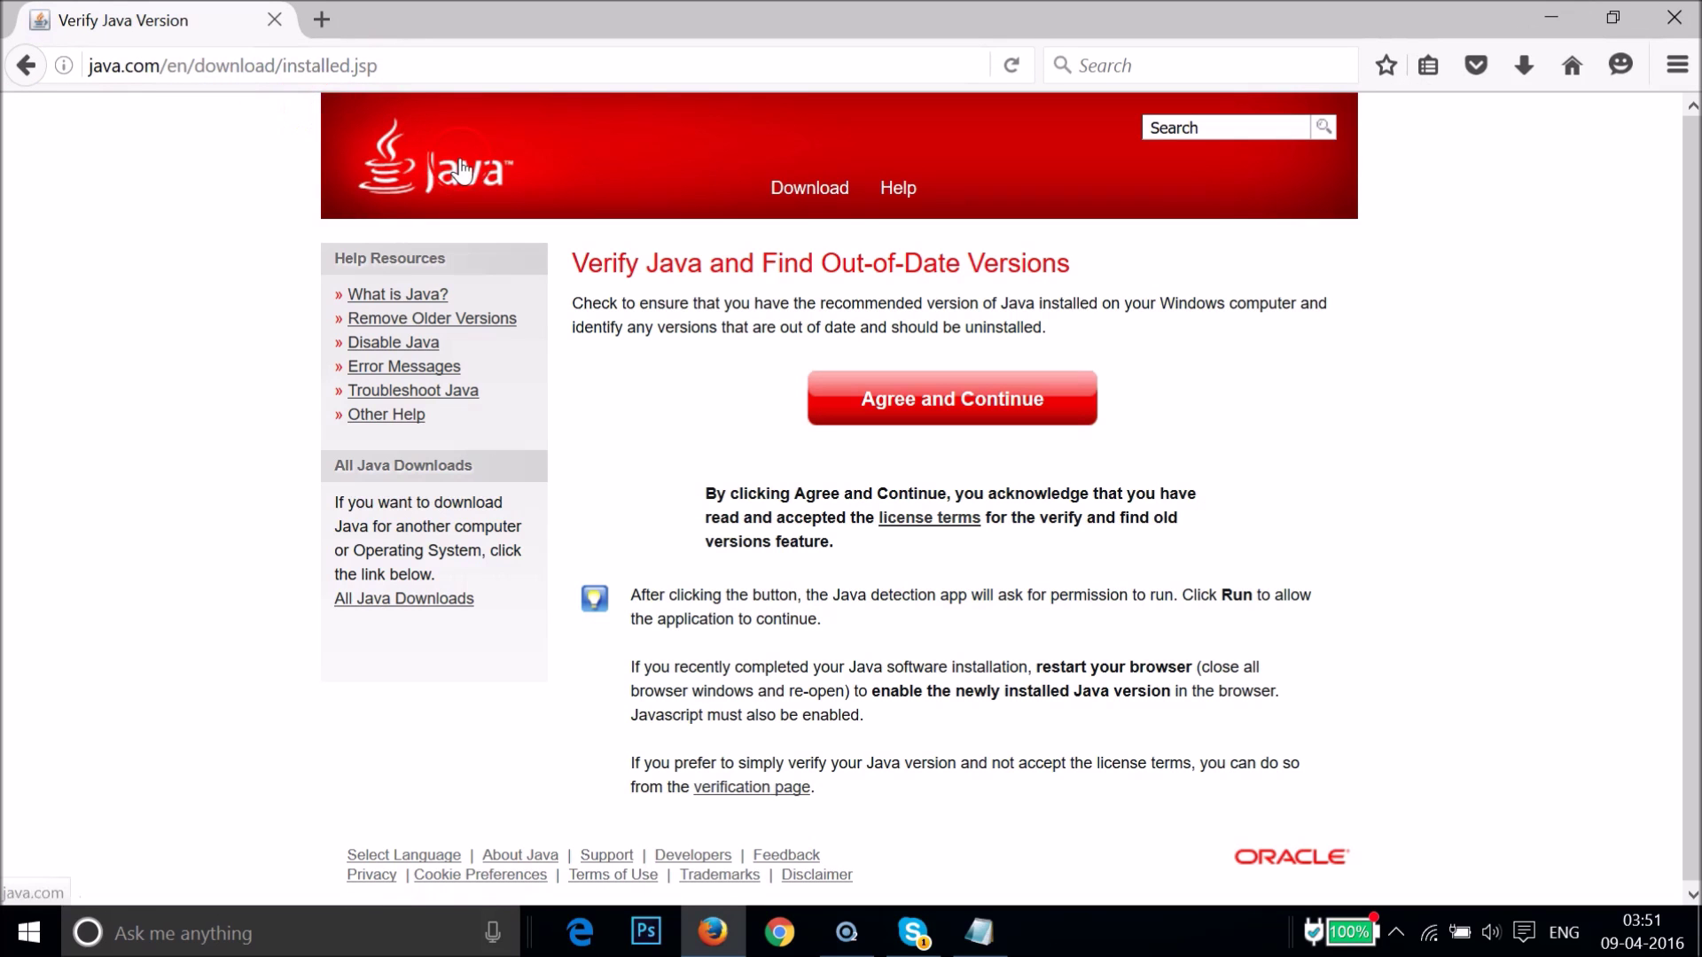
click(947, 404)
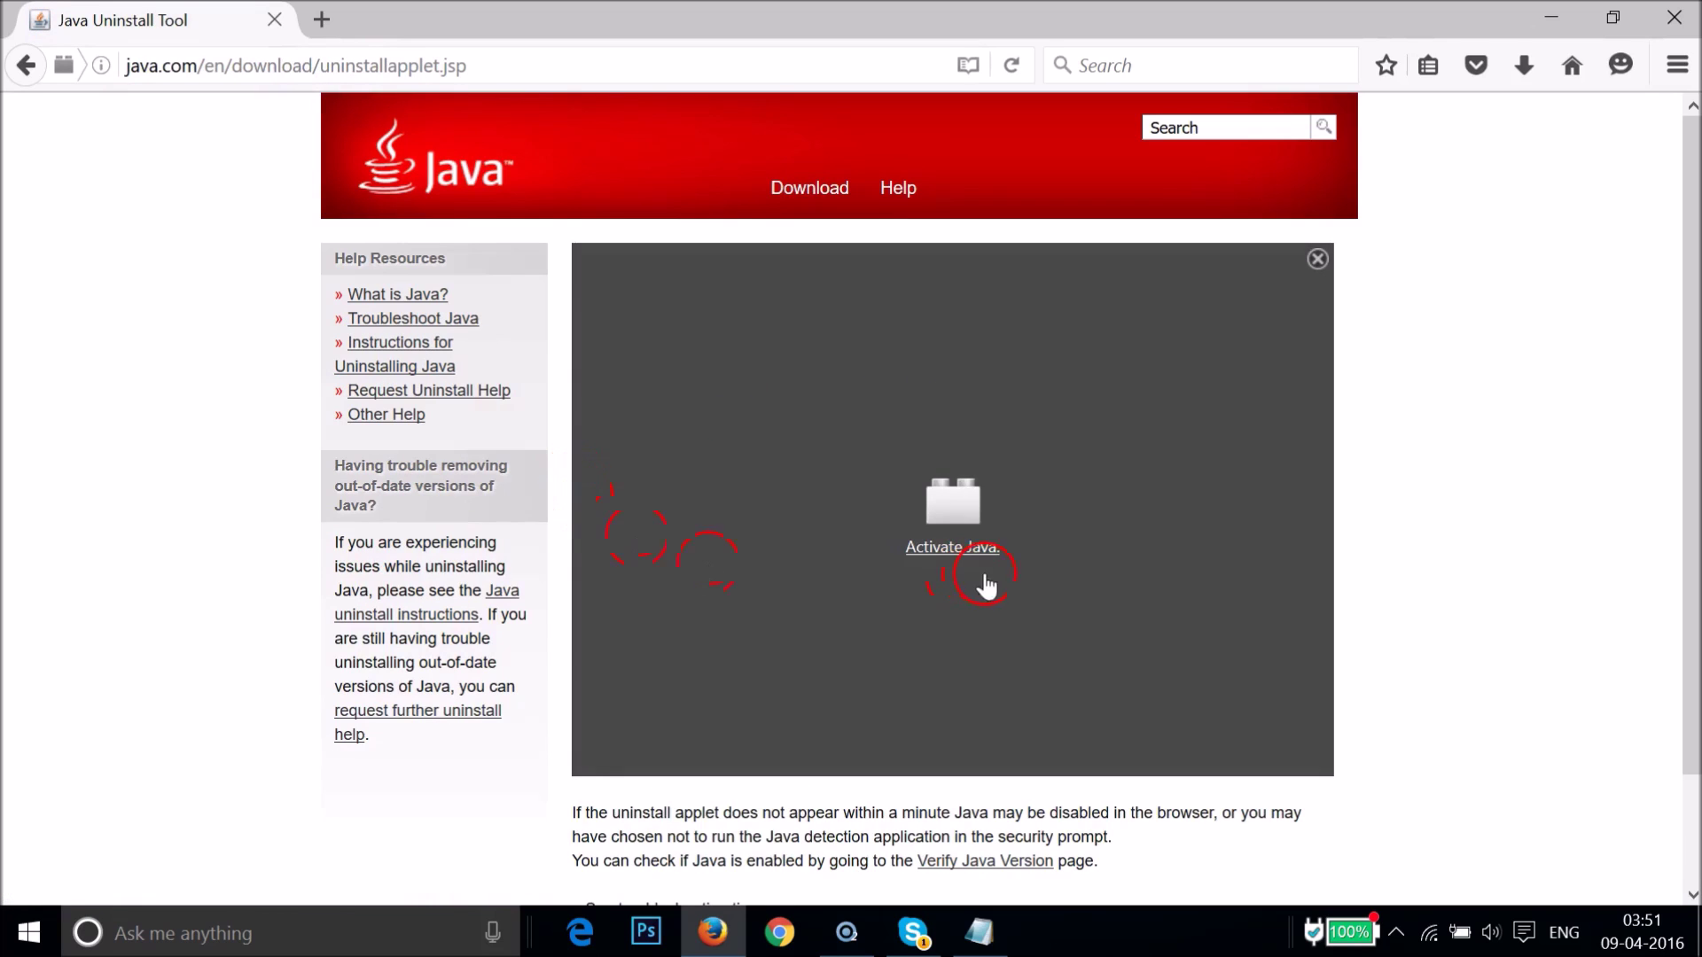
click(937, 550)
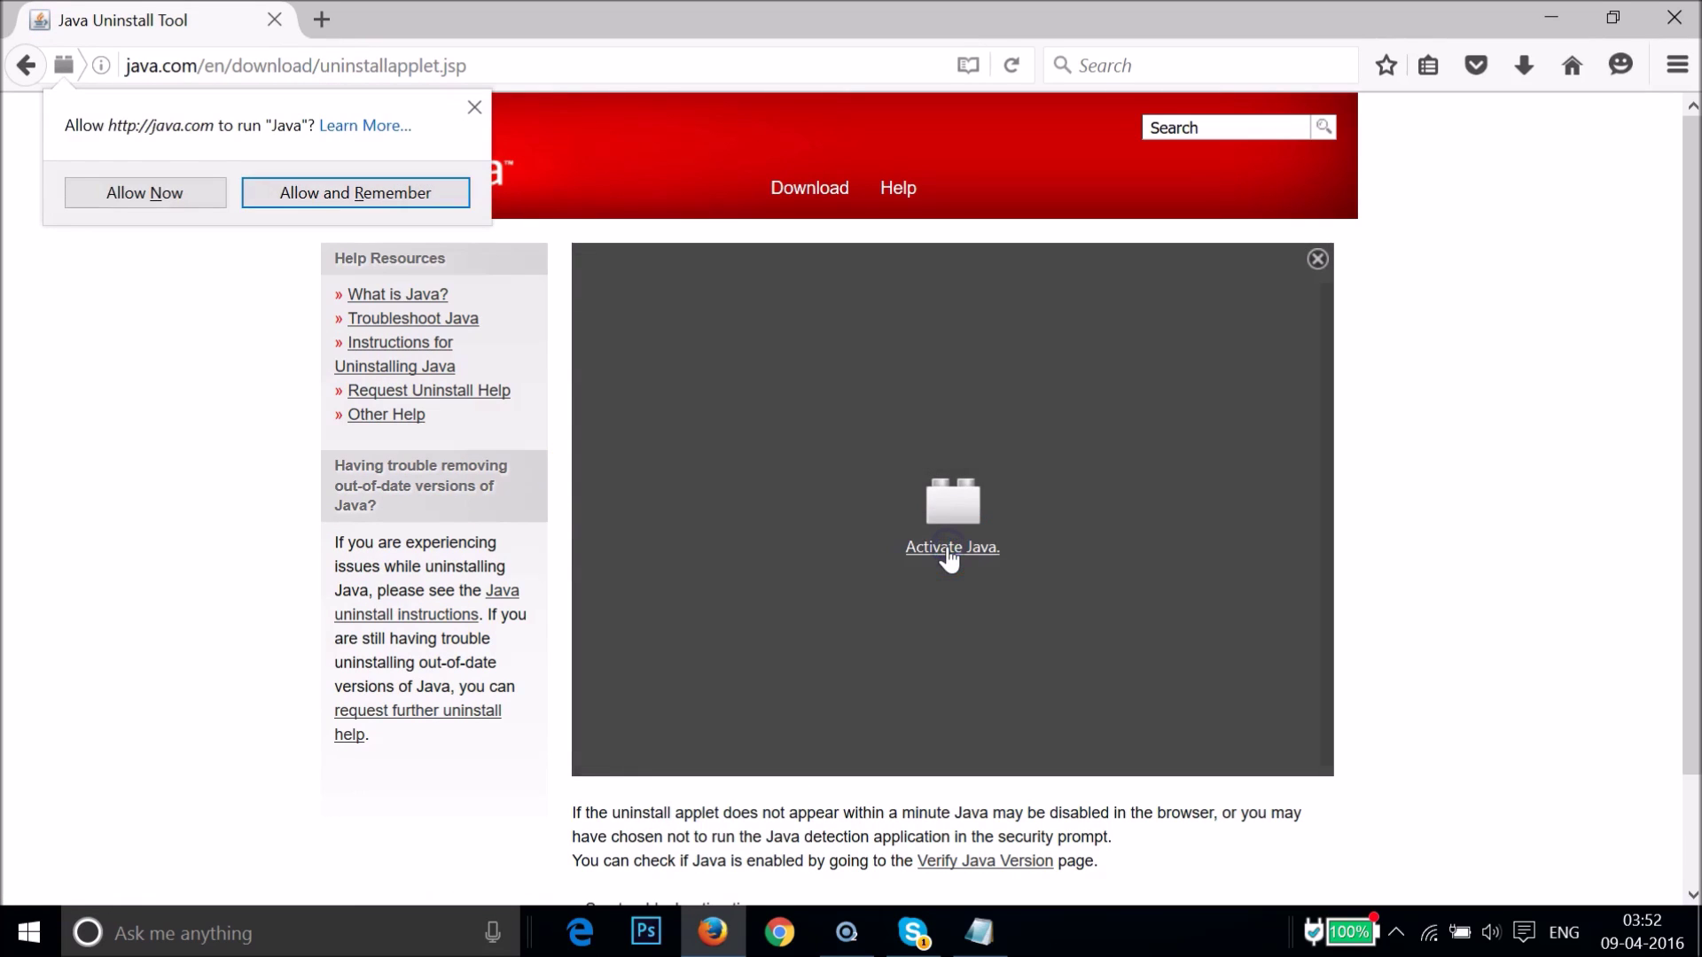
click(179, 203)
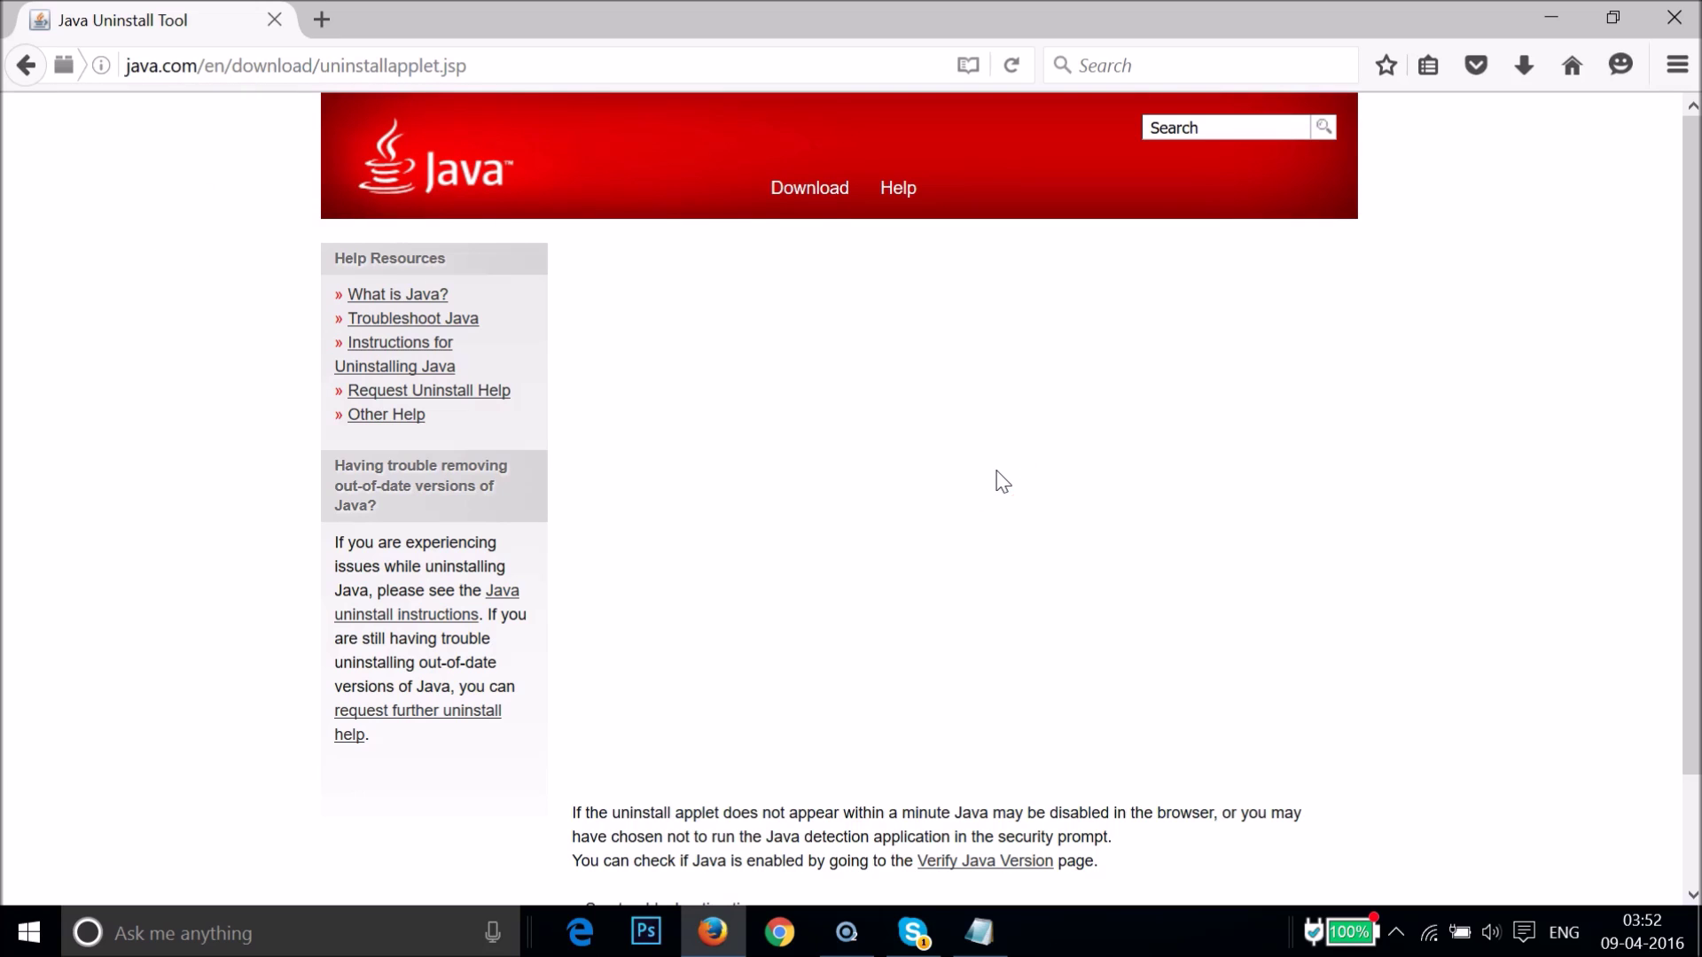
click(849, 502)
click(1079, 463)
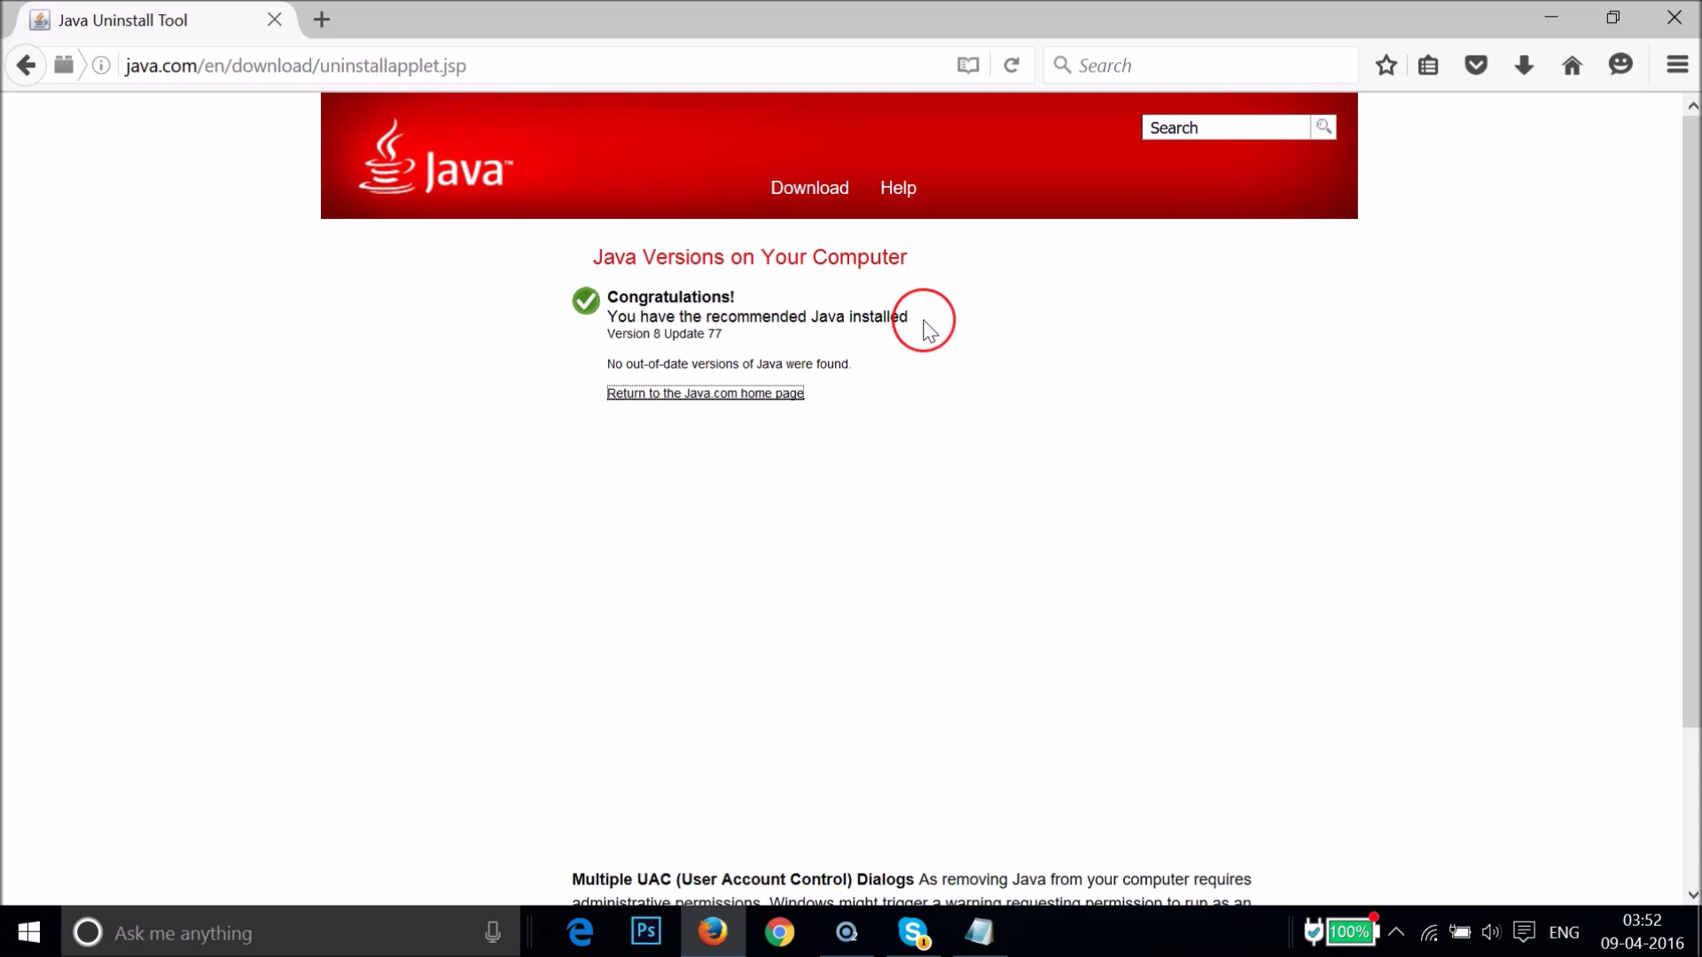
click(979, 931)
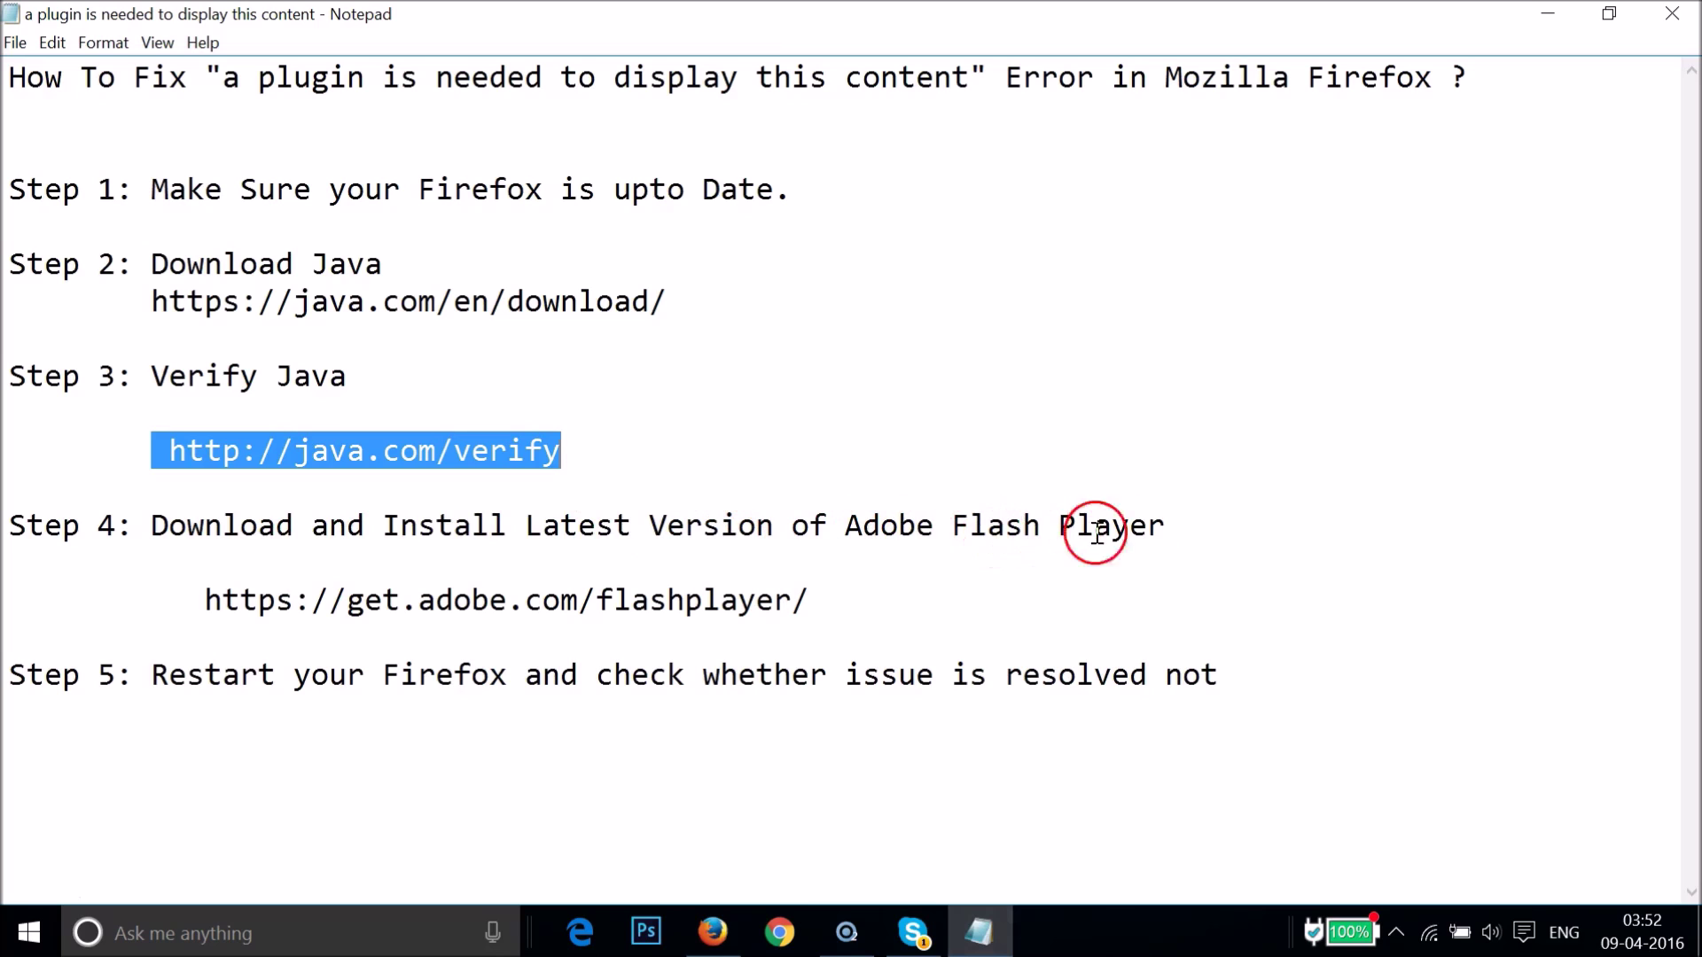
- Copy the get.adobe.com/flashplayer address from the notes and return to Firefox
click(843, 603)
key(shift+Home)
key(ctrl+c)
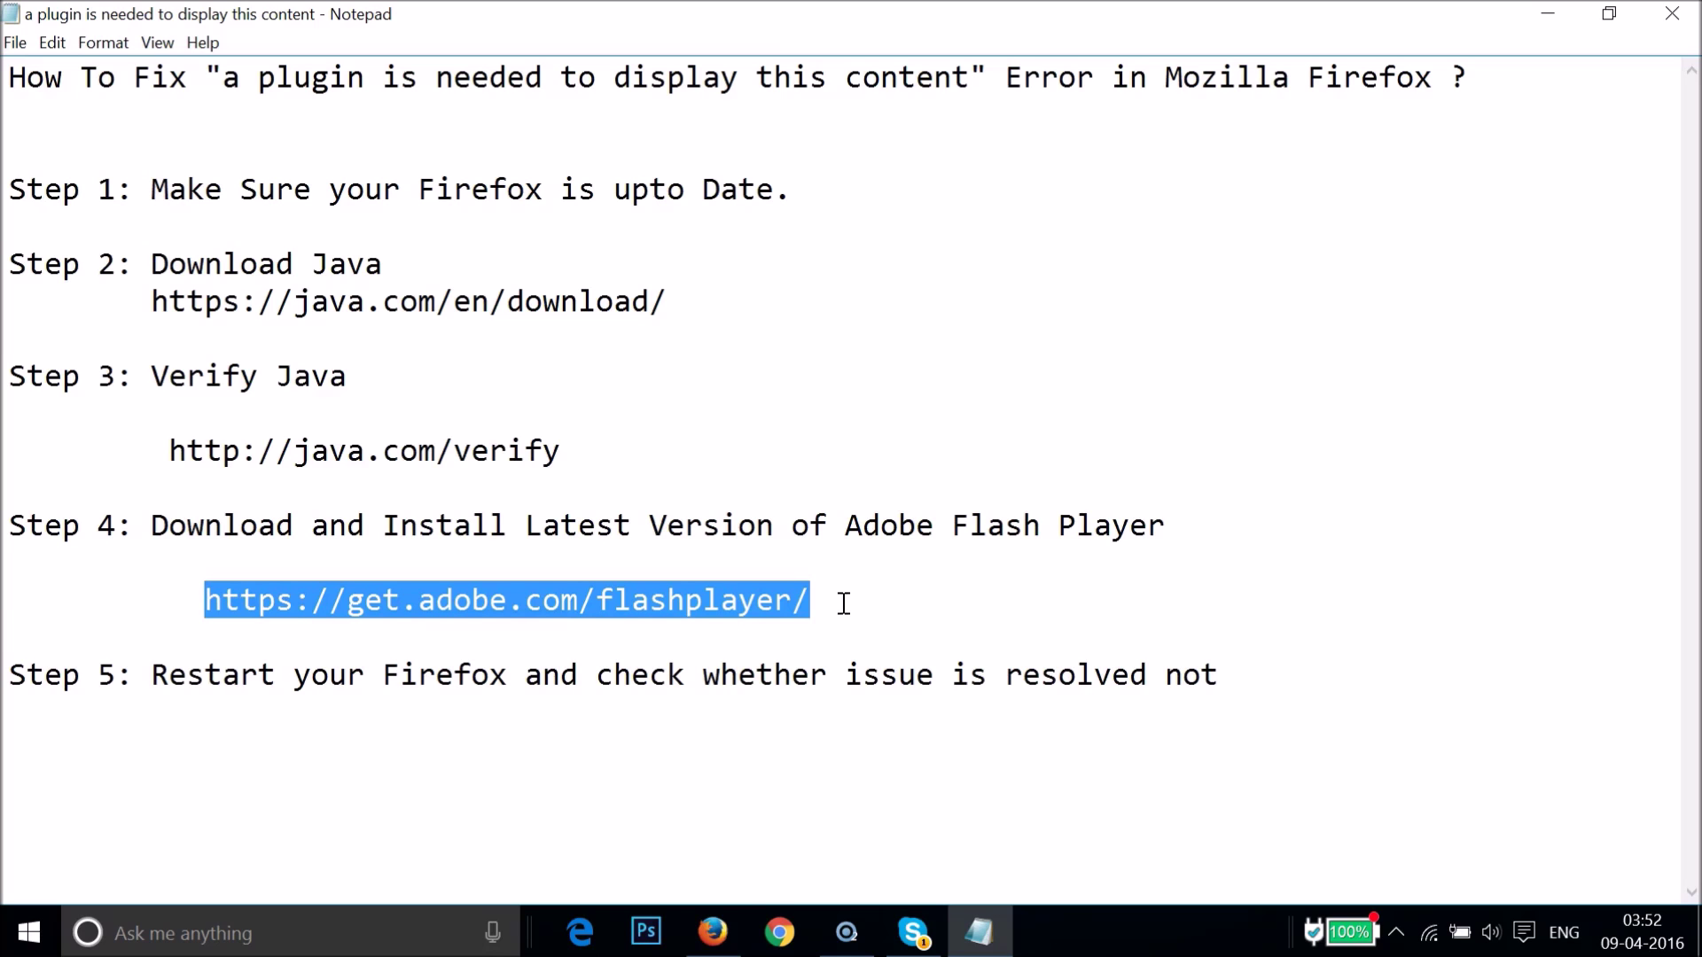
click(714, 931)
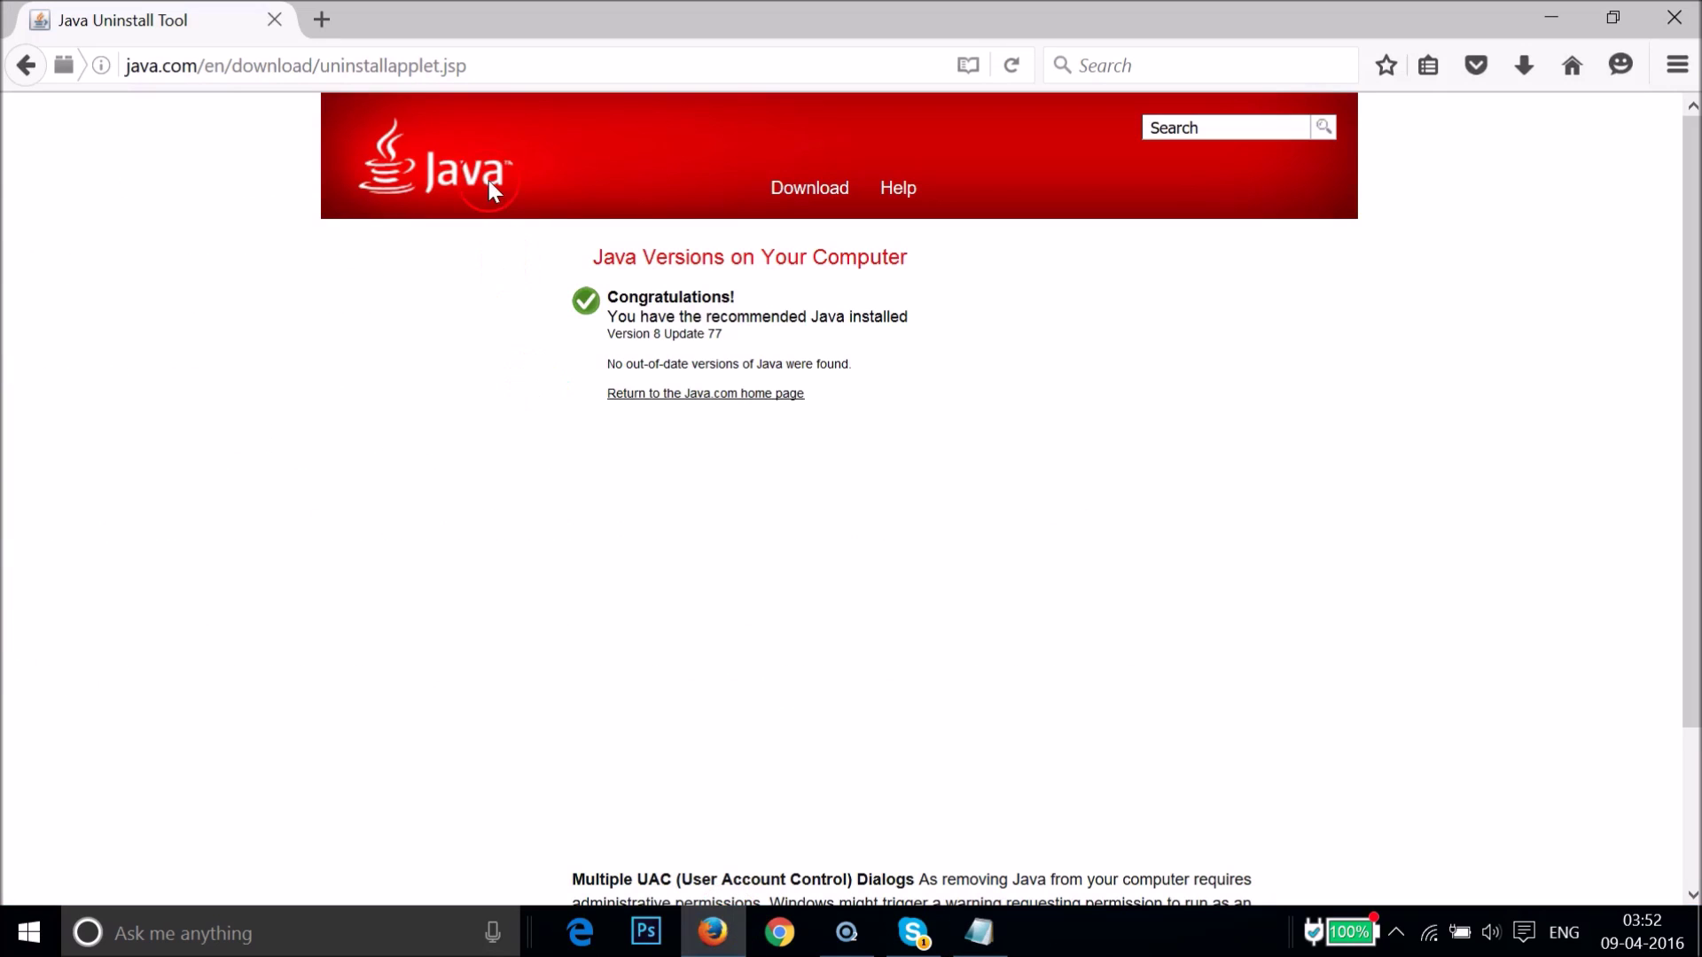
- Load the Flash Player page in a new tab, untick McAfee and True Key, and install
click(335, 12)
key(ctrl+v)
key(Return)
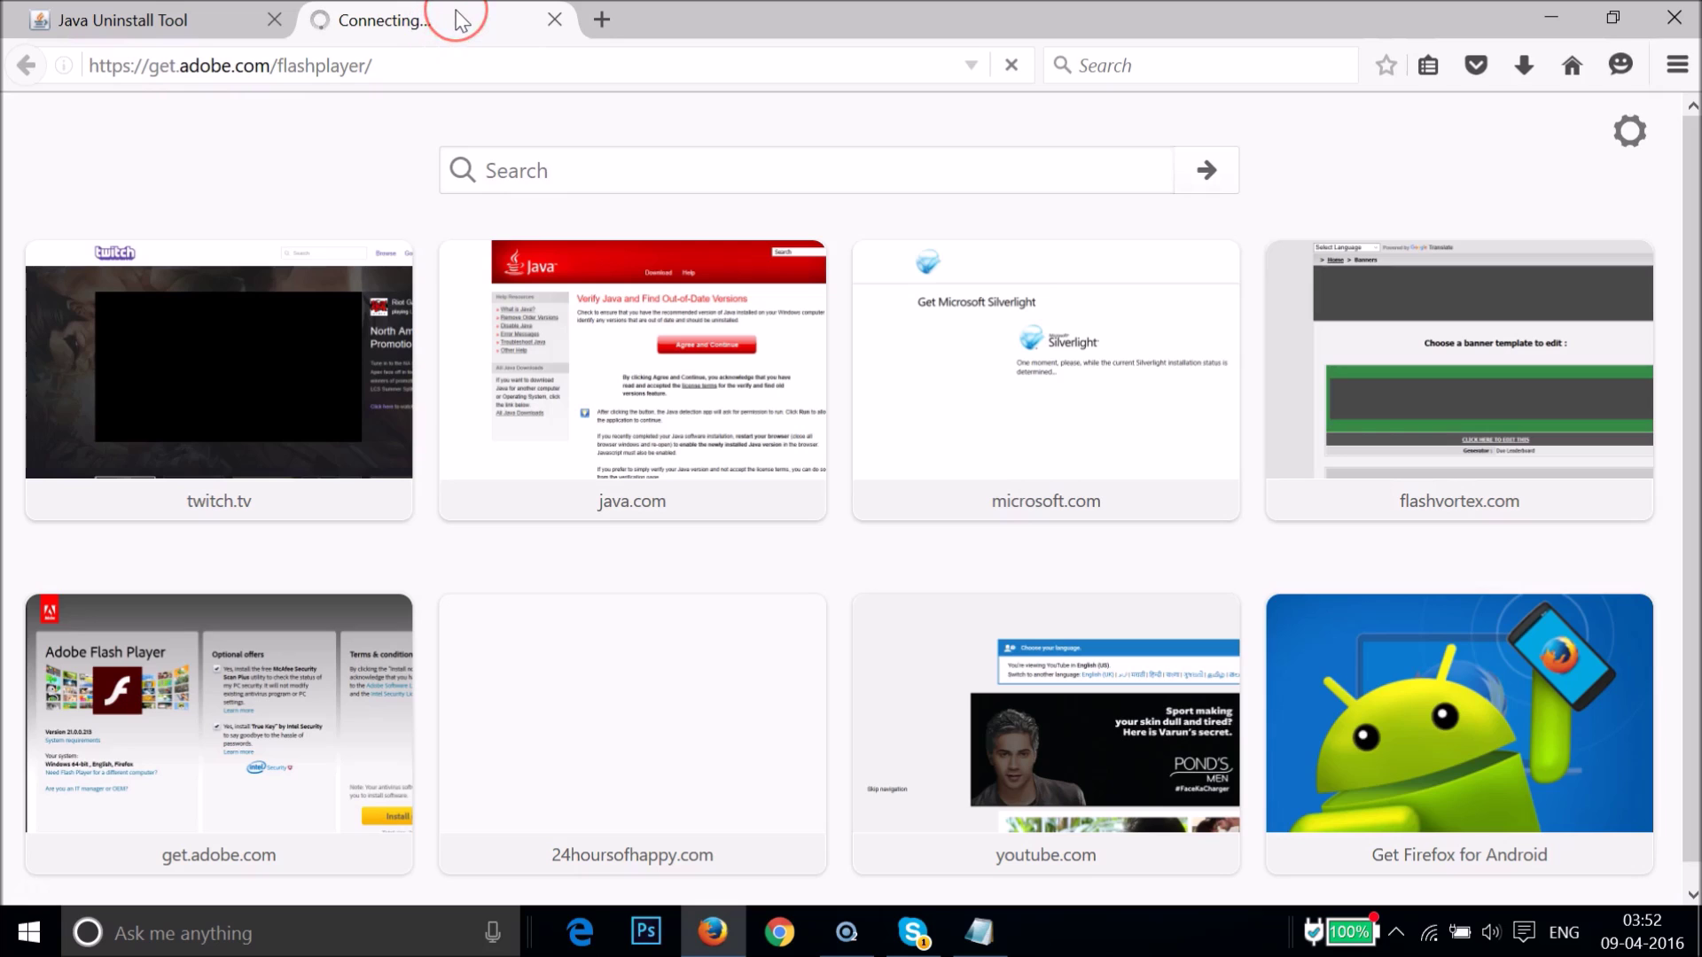
click(508, 71)
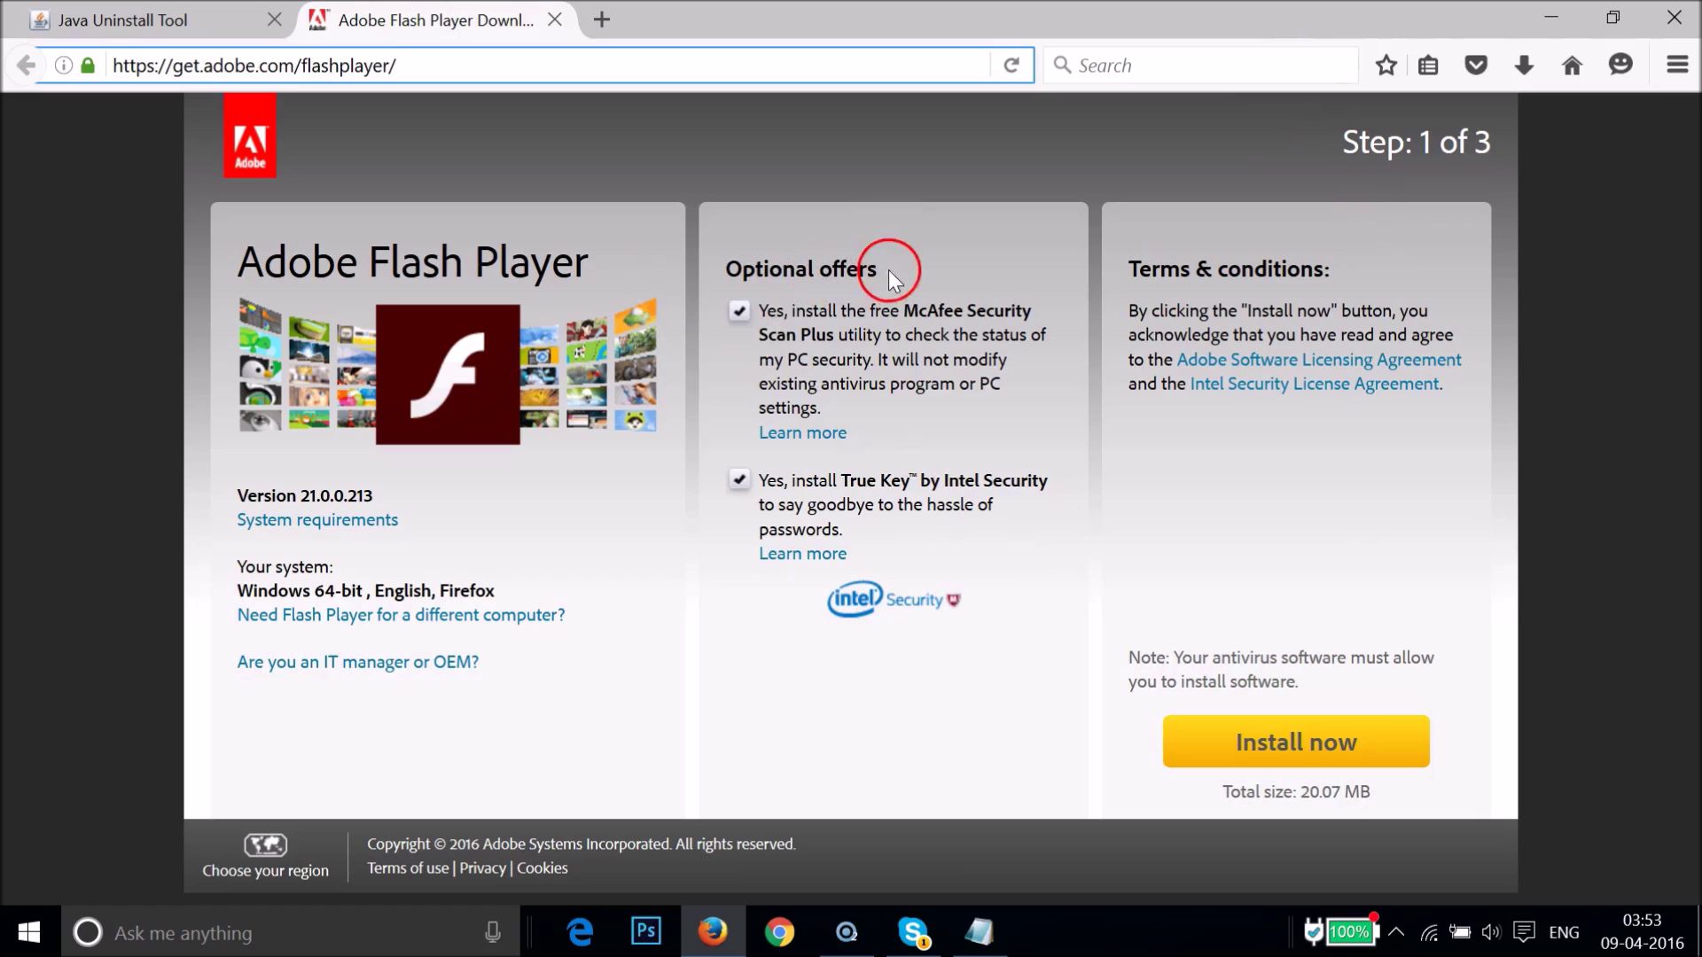
click(741, 311)
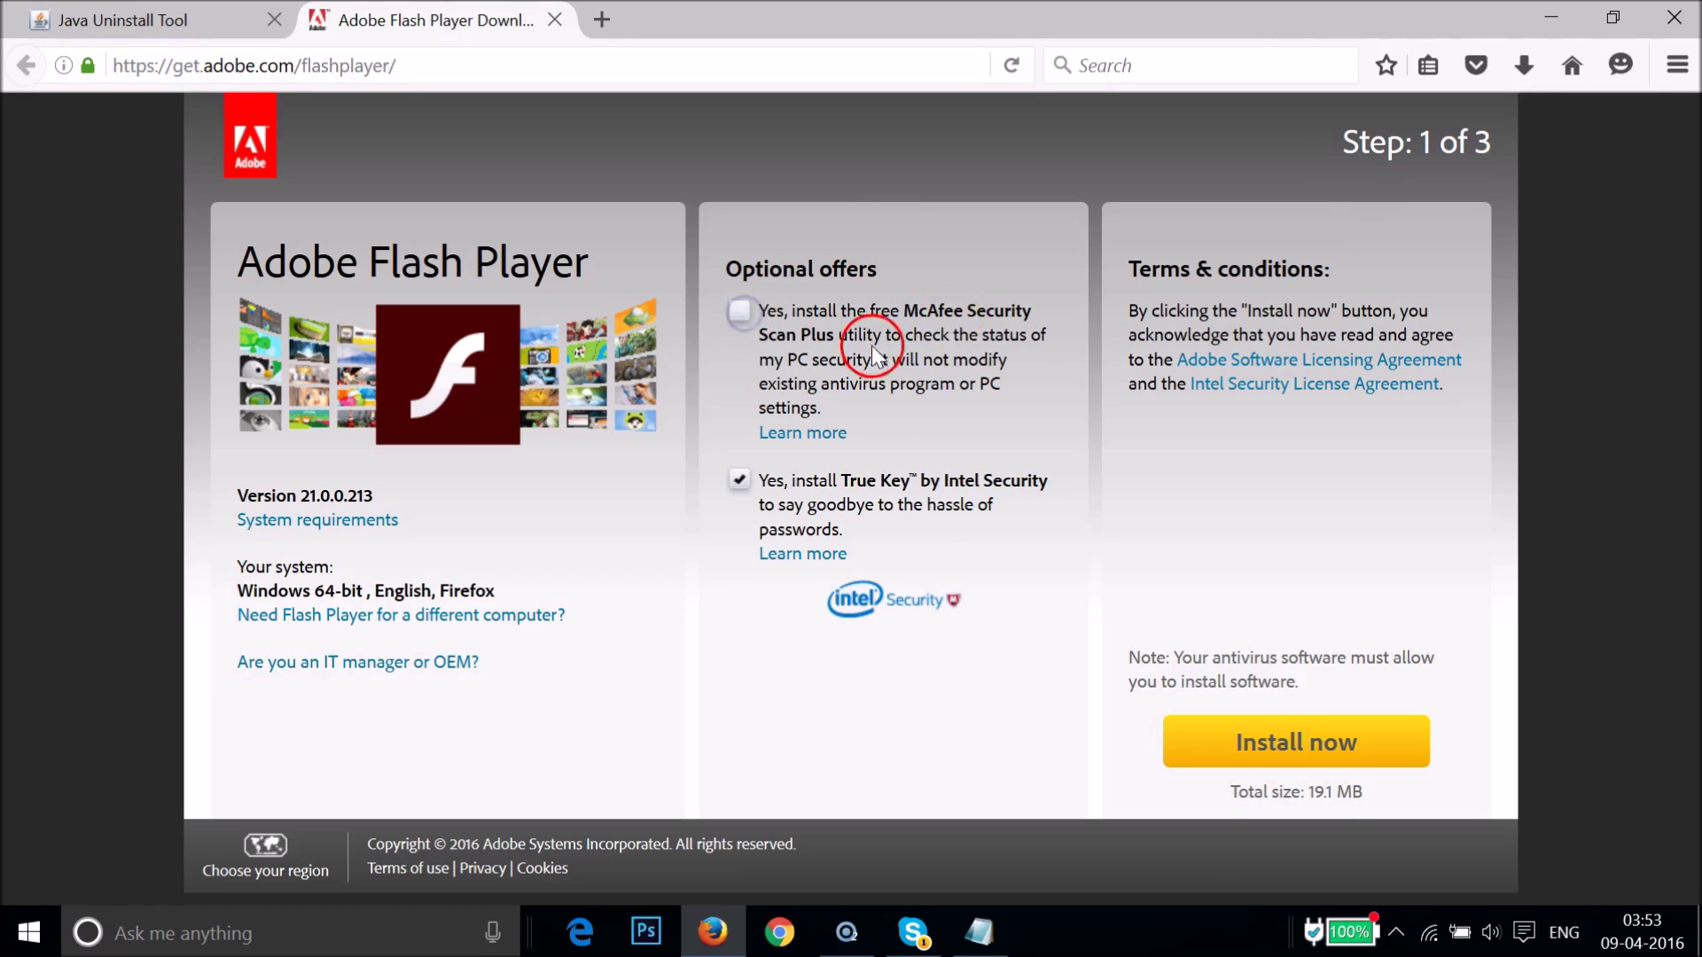
click(739, 480)
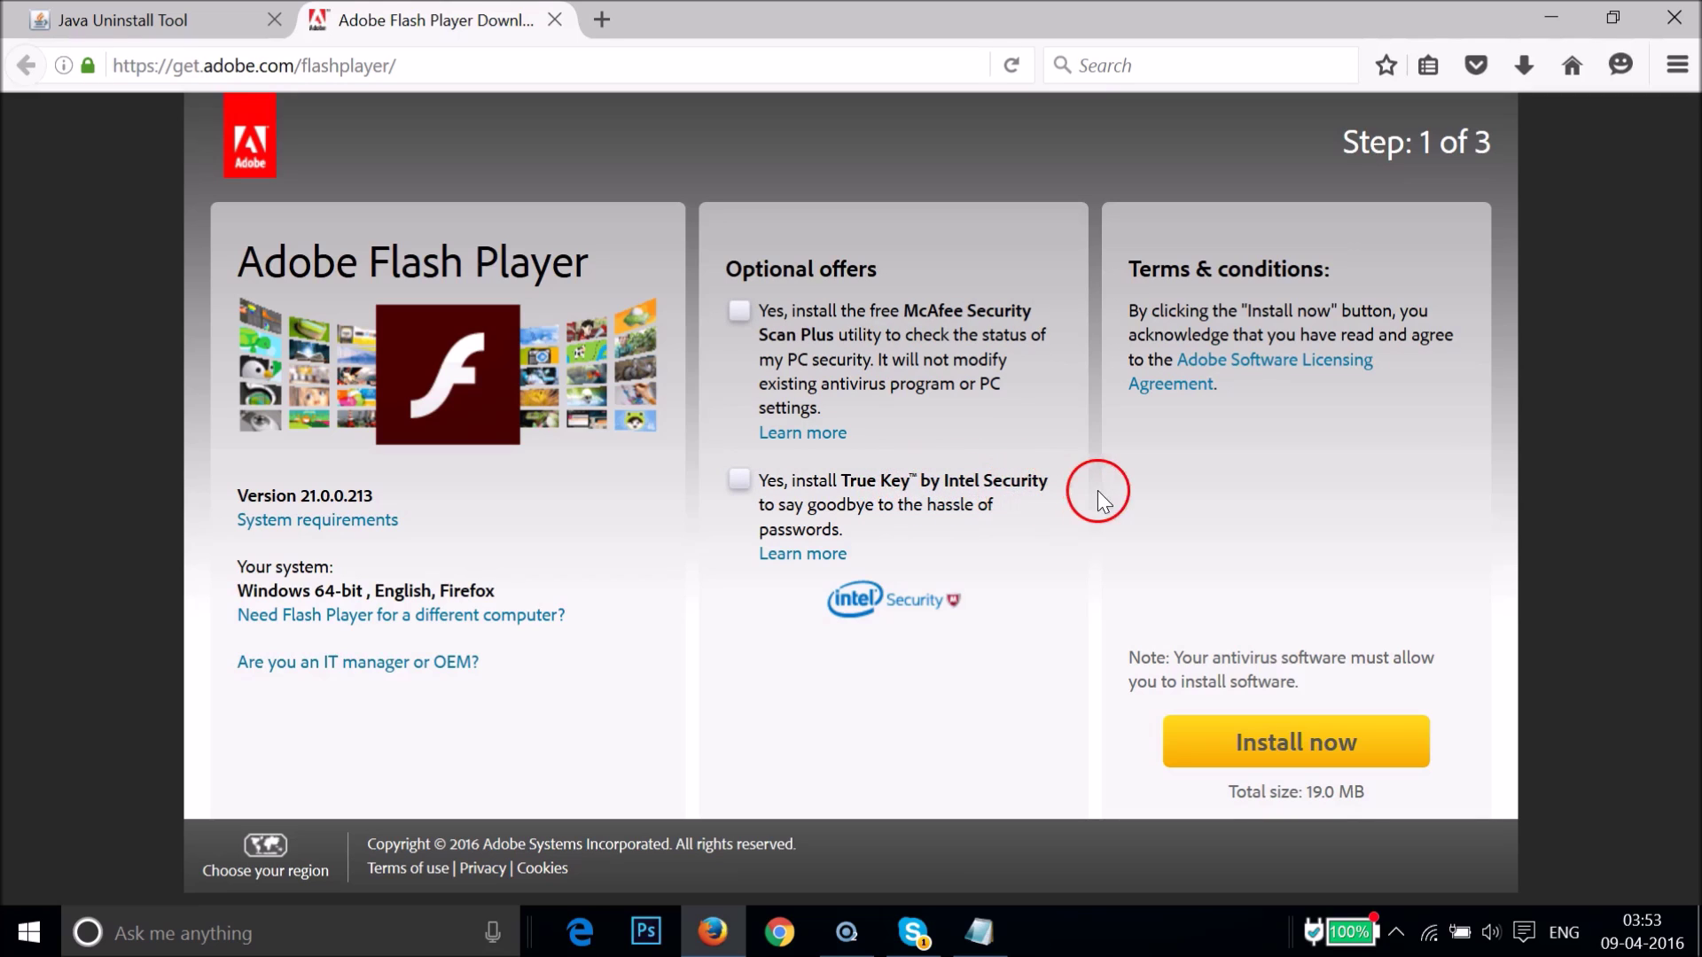
click(1303, 751)
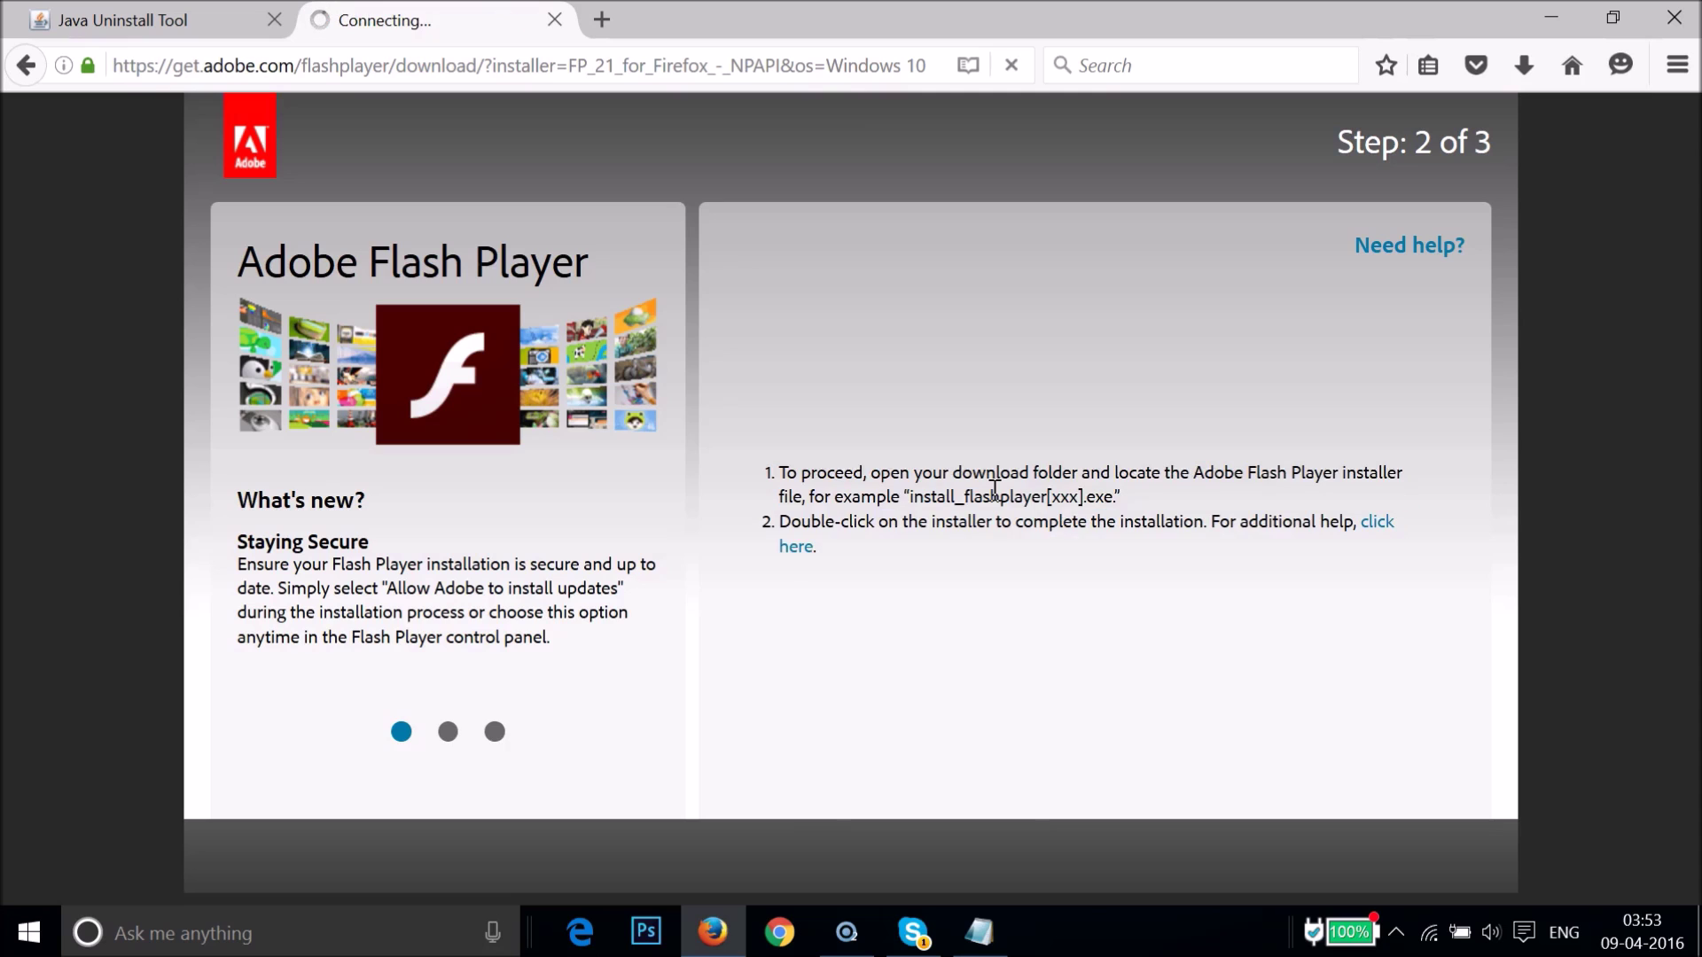
- Save flashplayer21_xa_install.exe and launch it from the Downloads panel
click(821, 512)
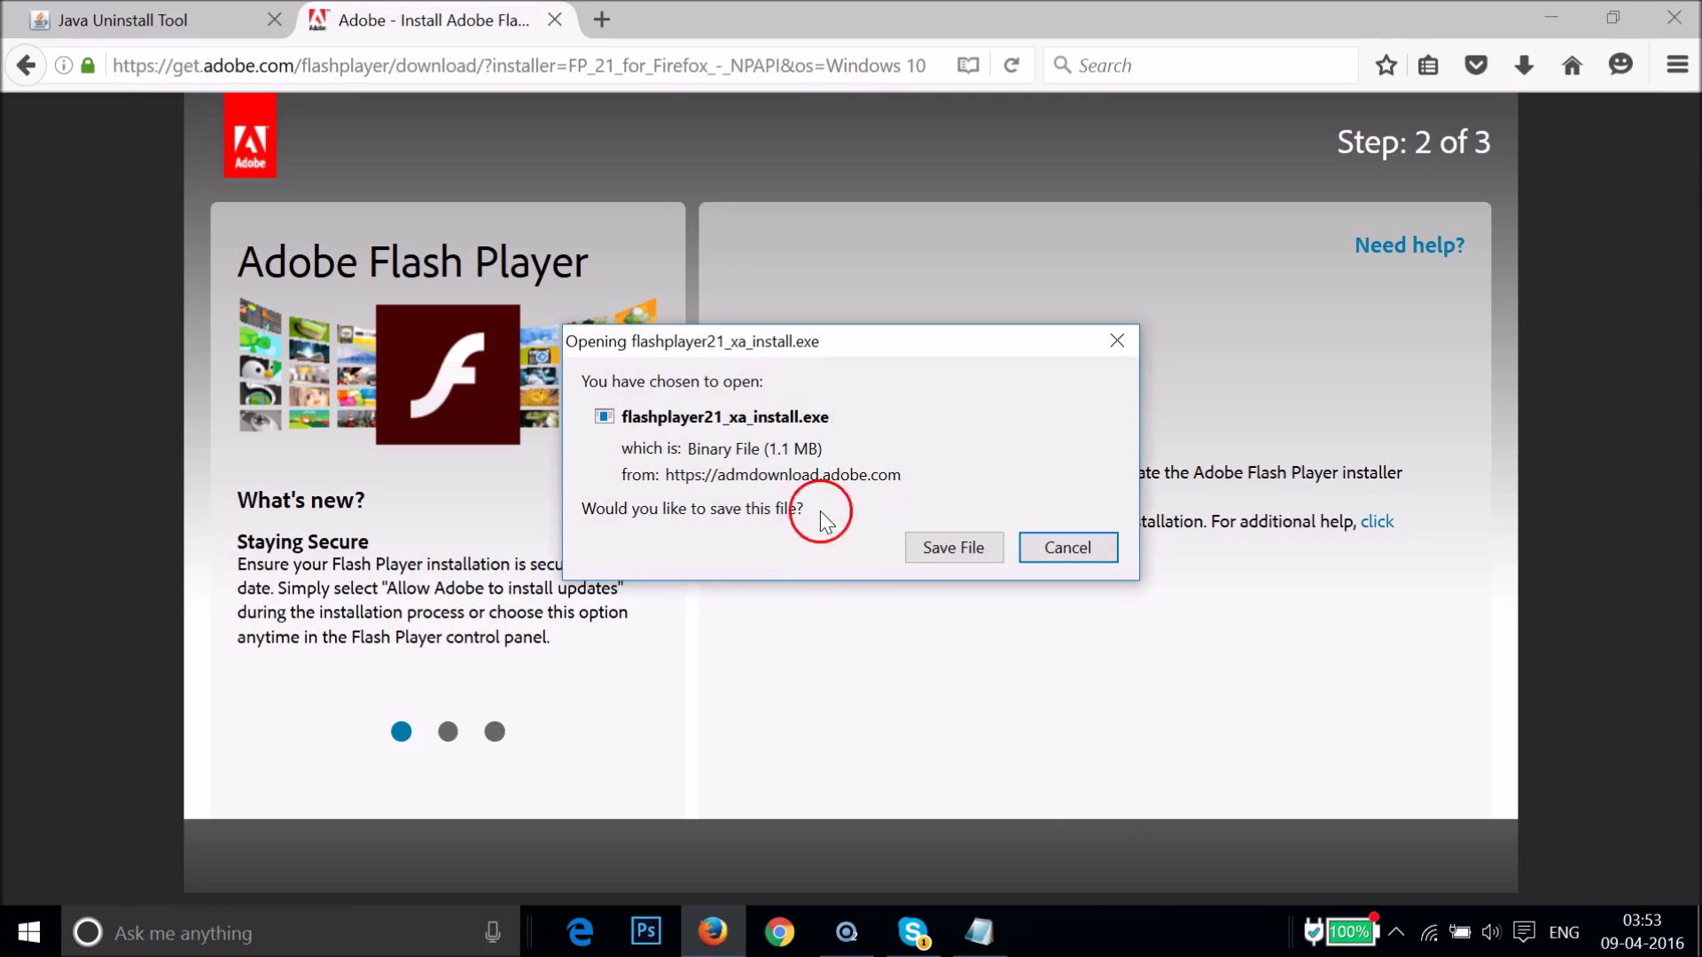
click(917, 567)
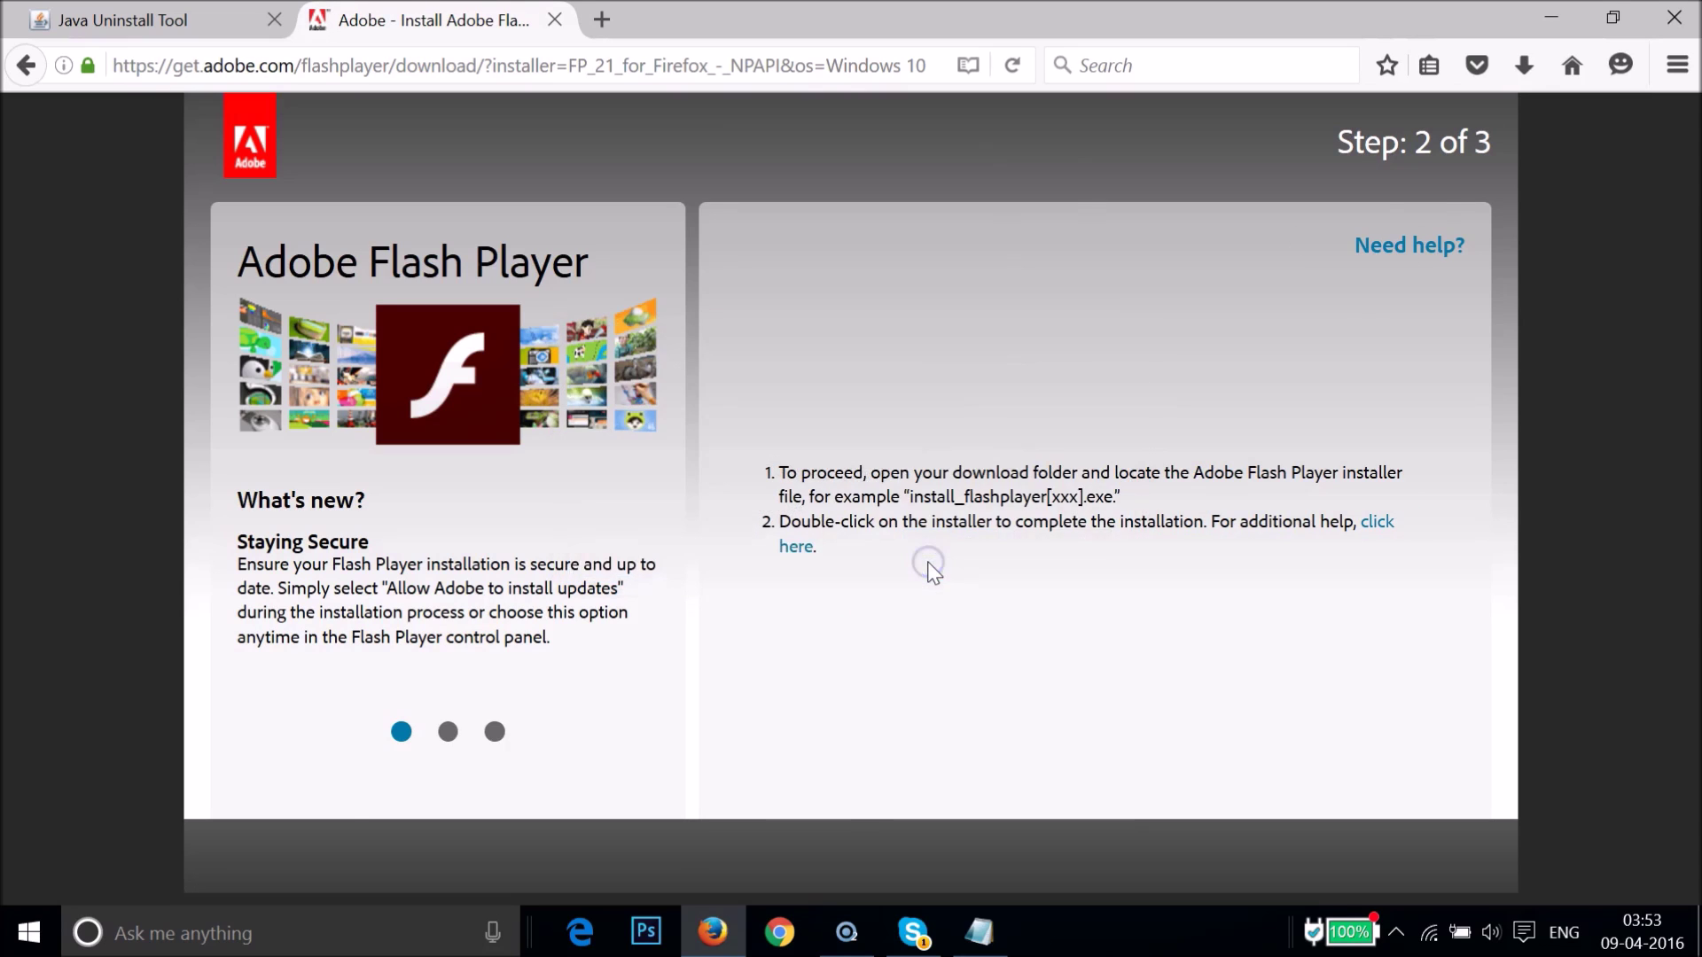
click(1487, 197)
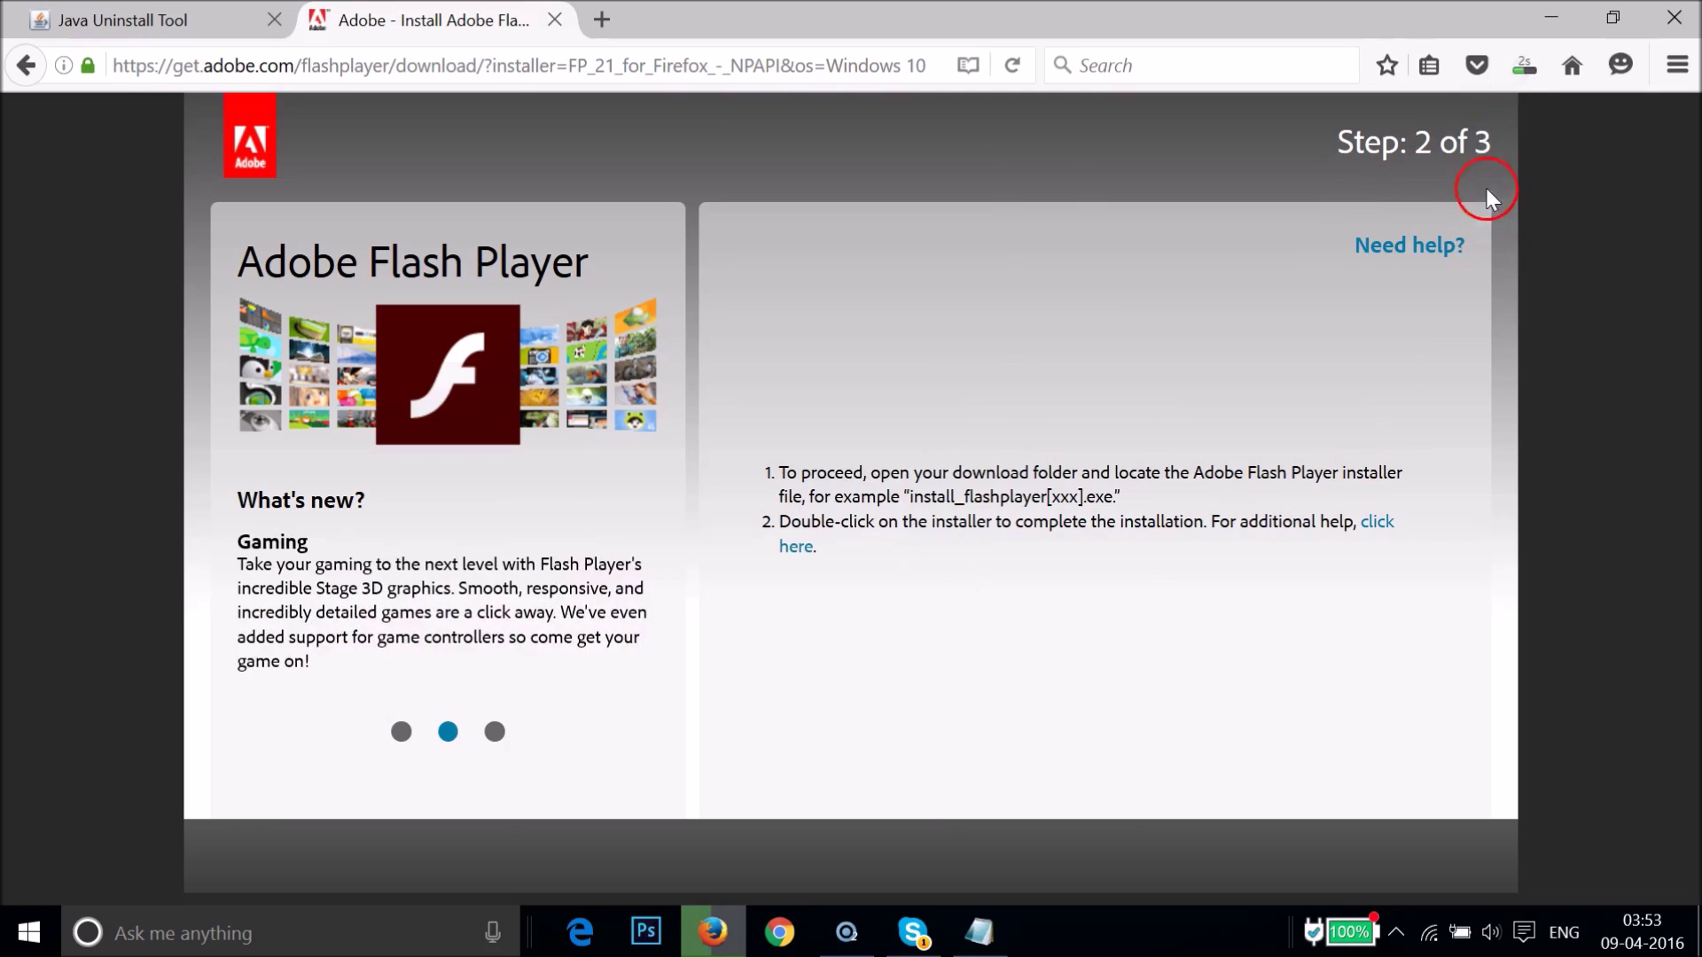
click(1509, 74)
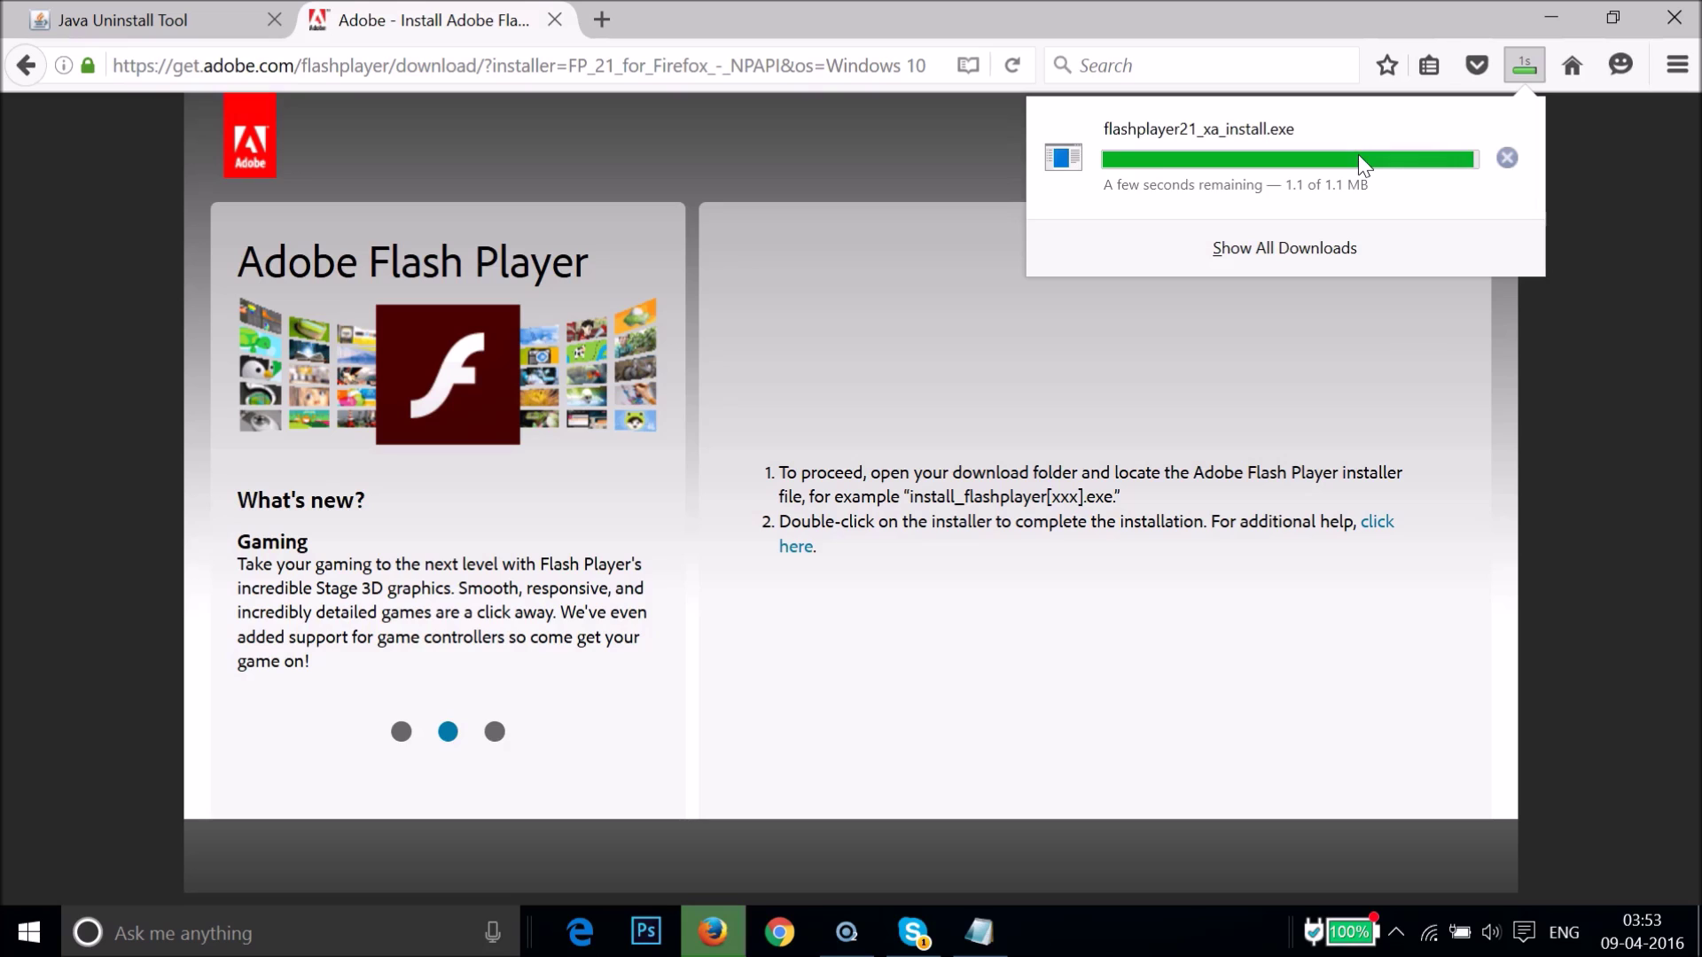
click(1285, 160)
click(1263, 157)
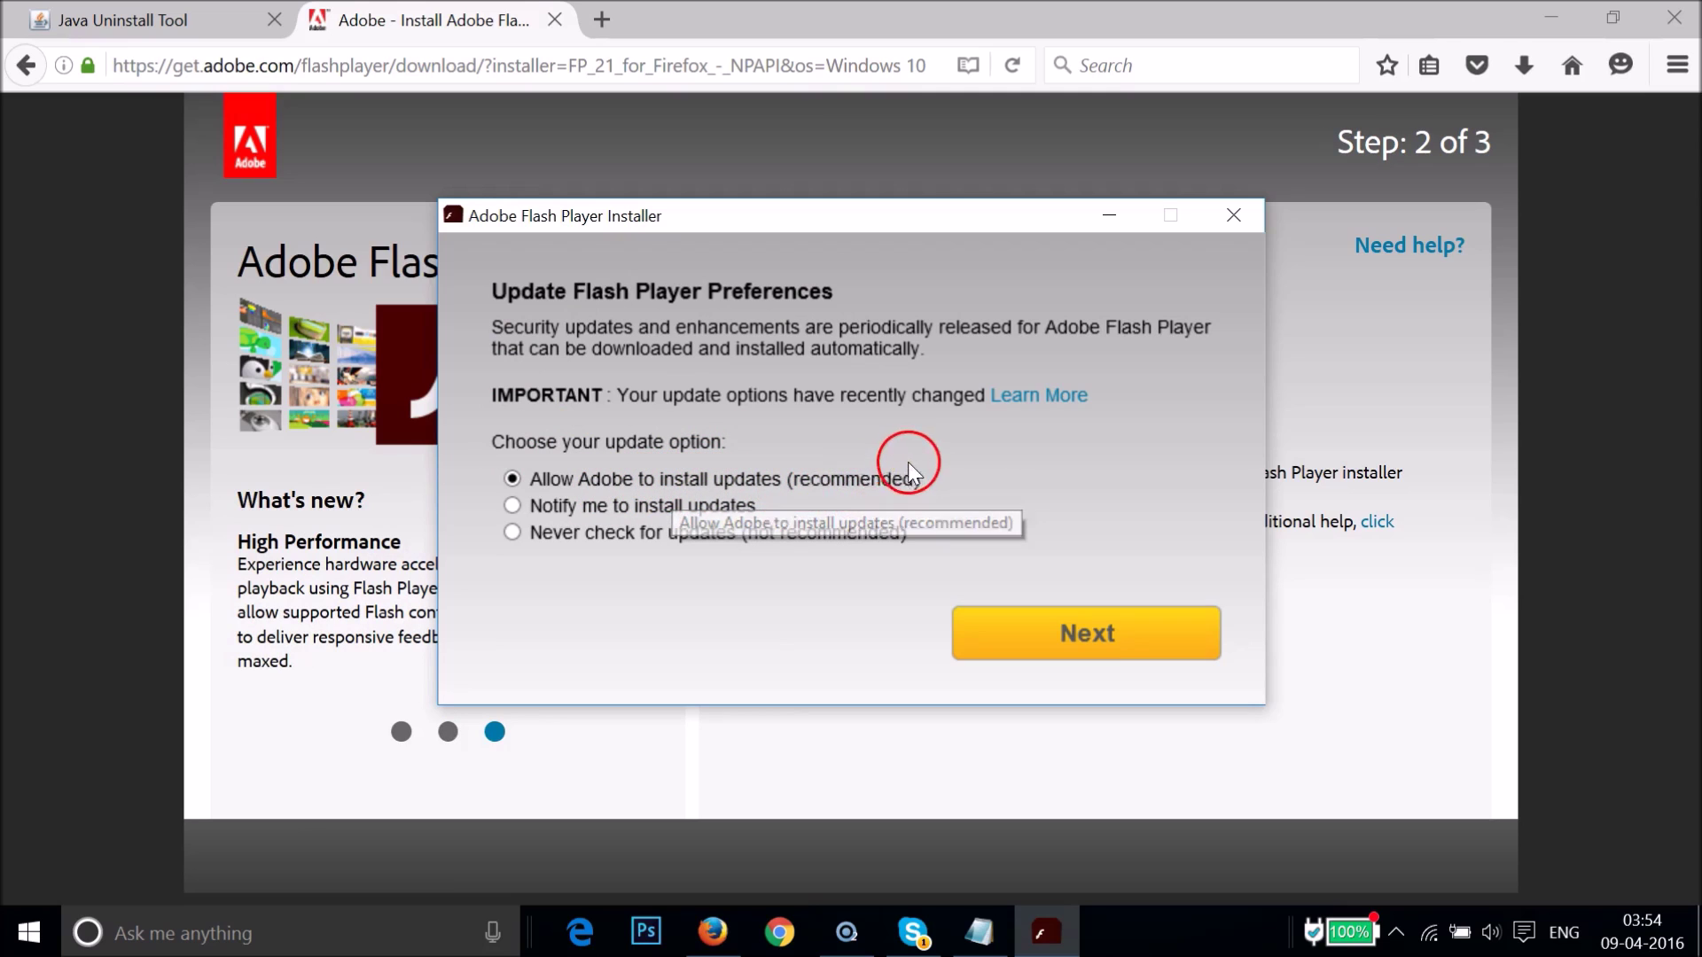
- Install Flash Player with automatic updates allowed and finish the installer
click(1050, 631)
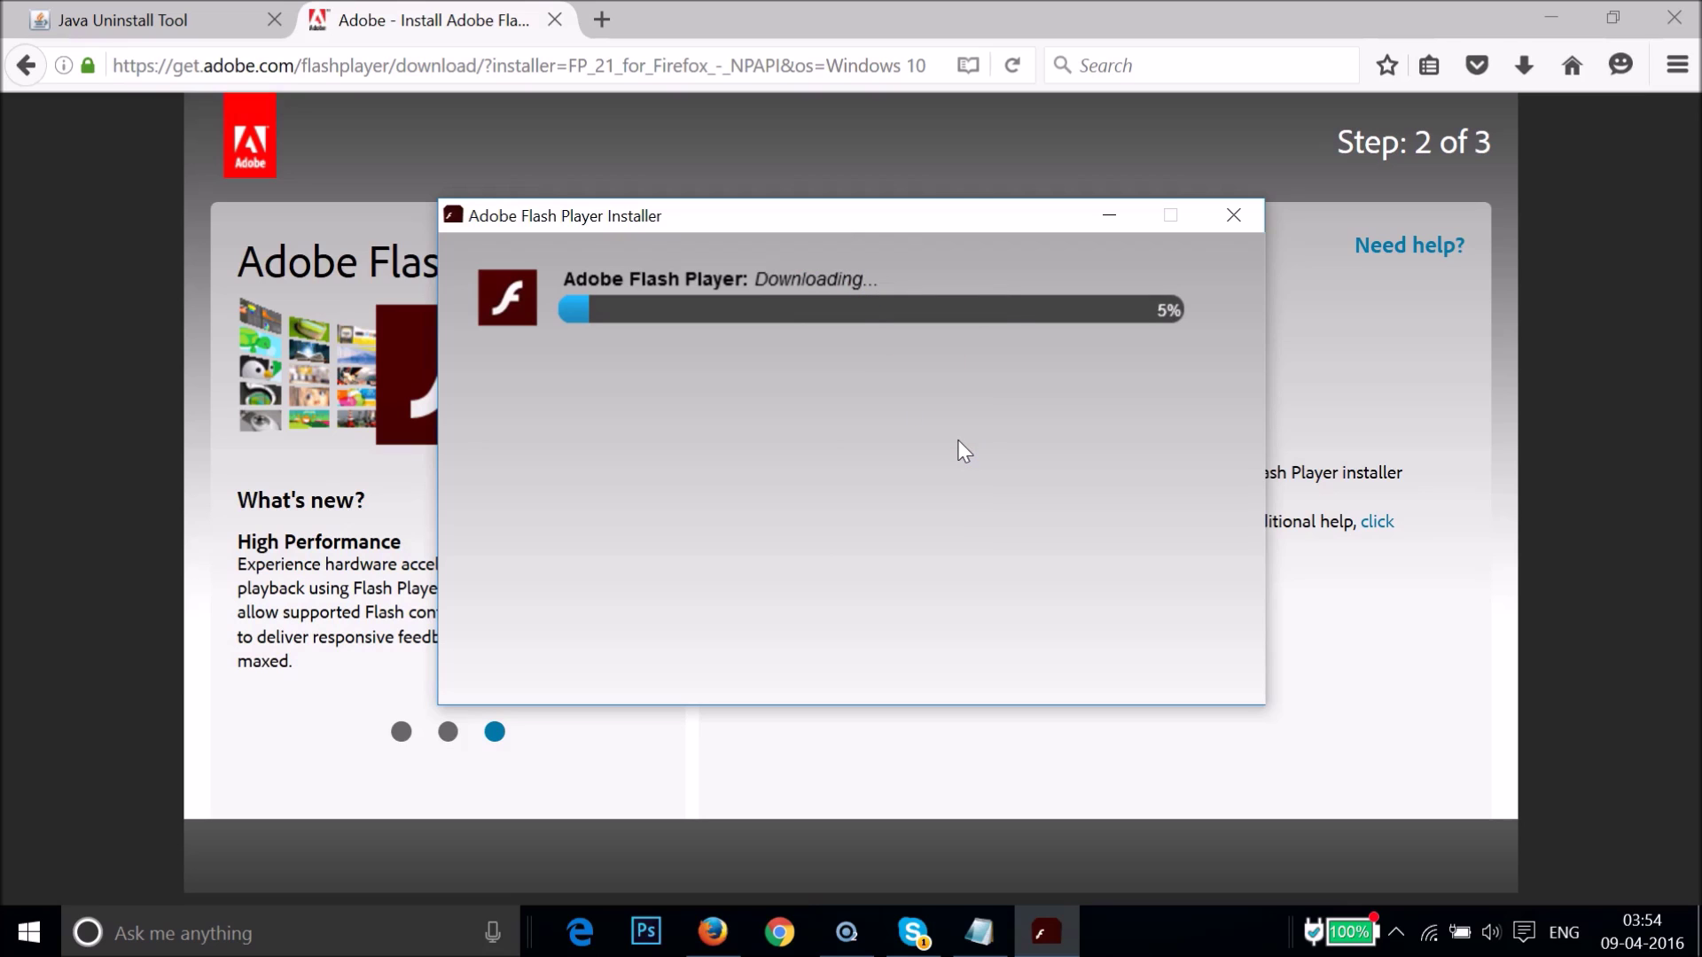
click(889, 585)
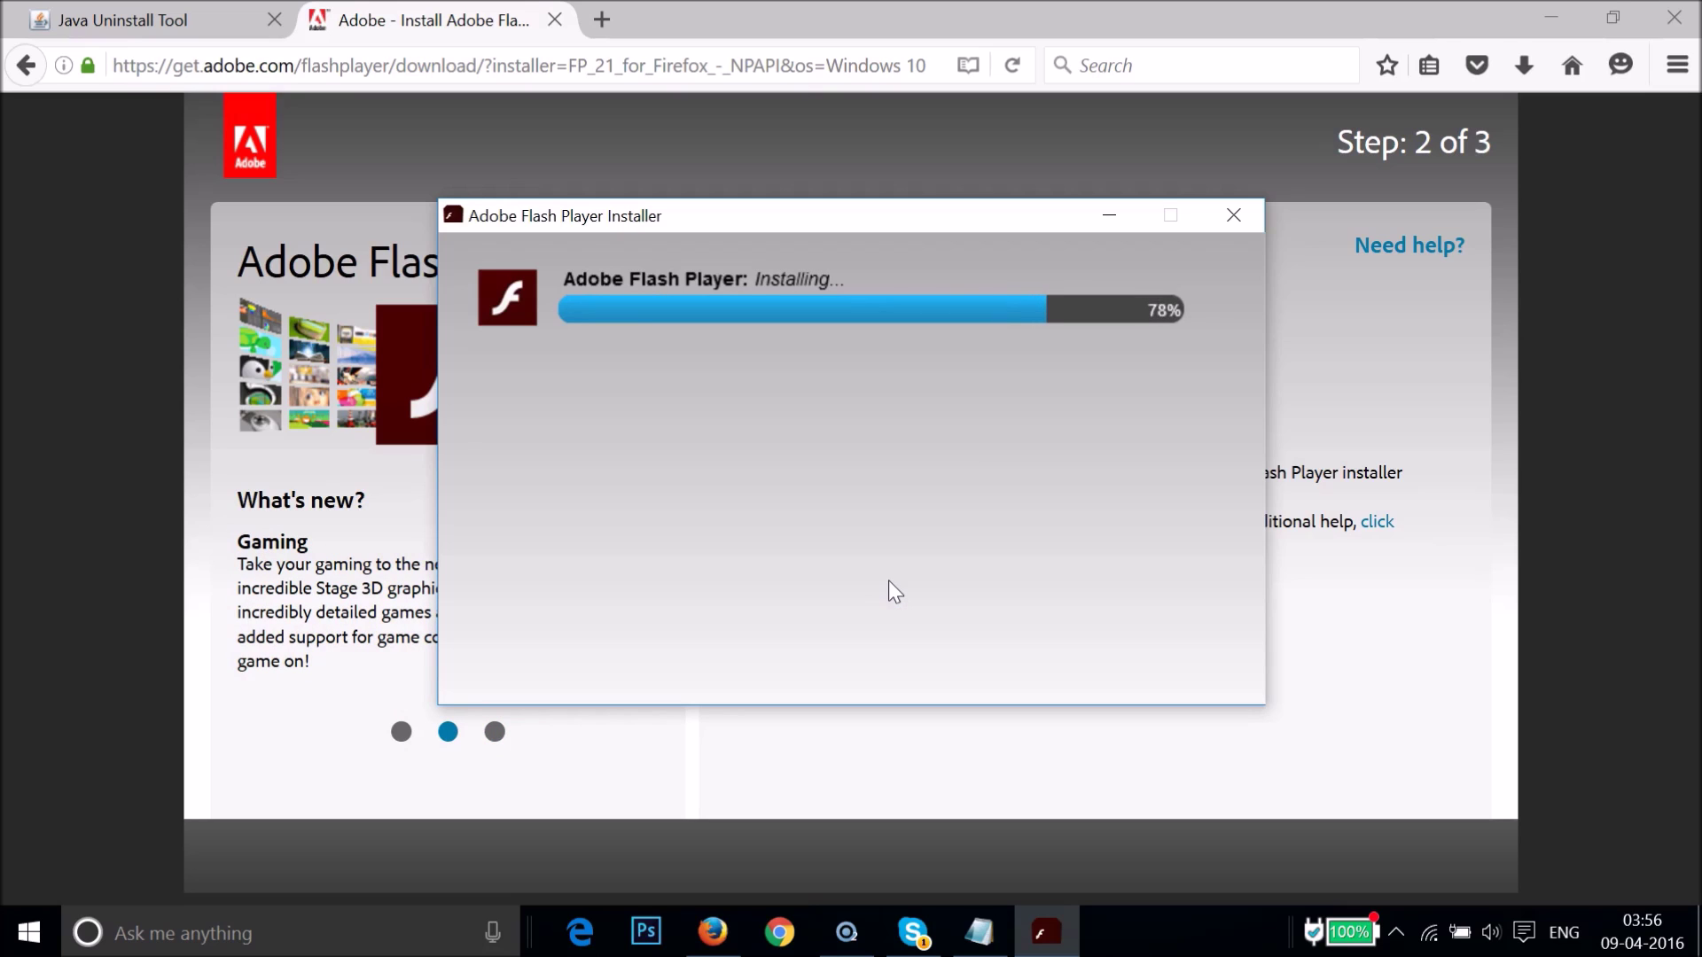
click(966, 379)
click(902, 332)
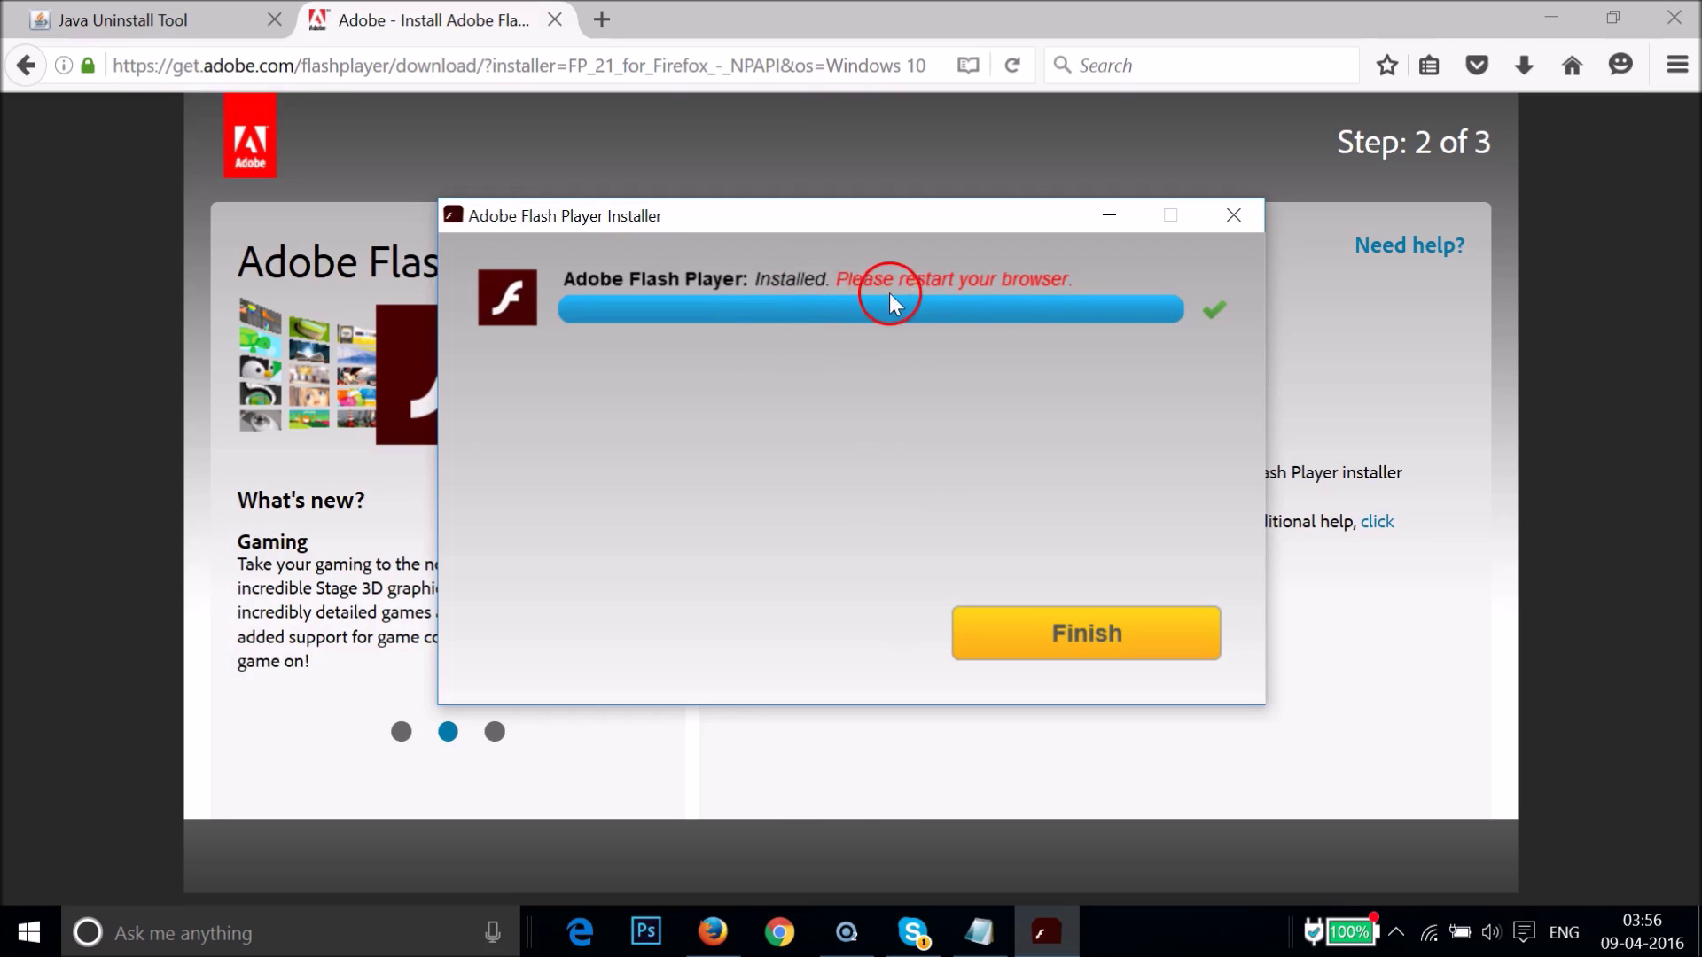
click(1077, 645)
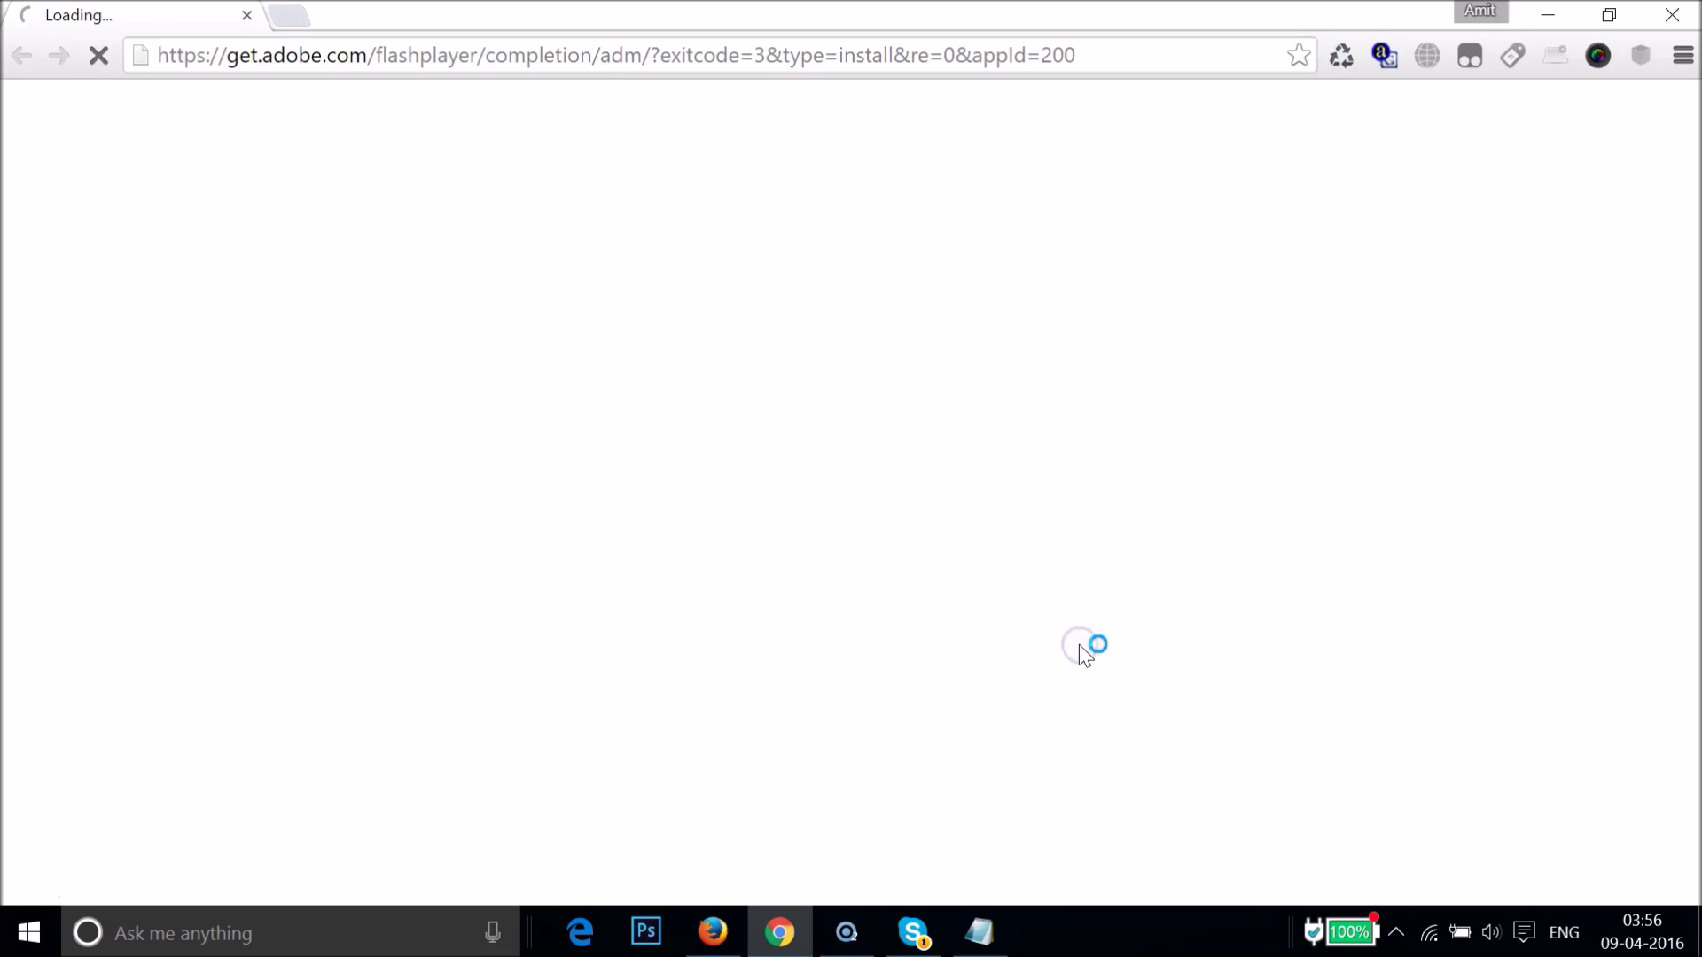
click(813, 388)
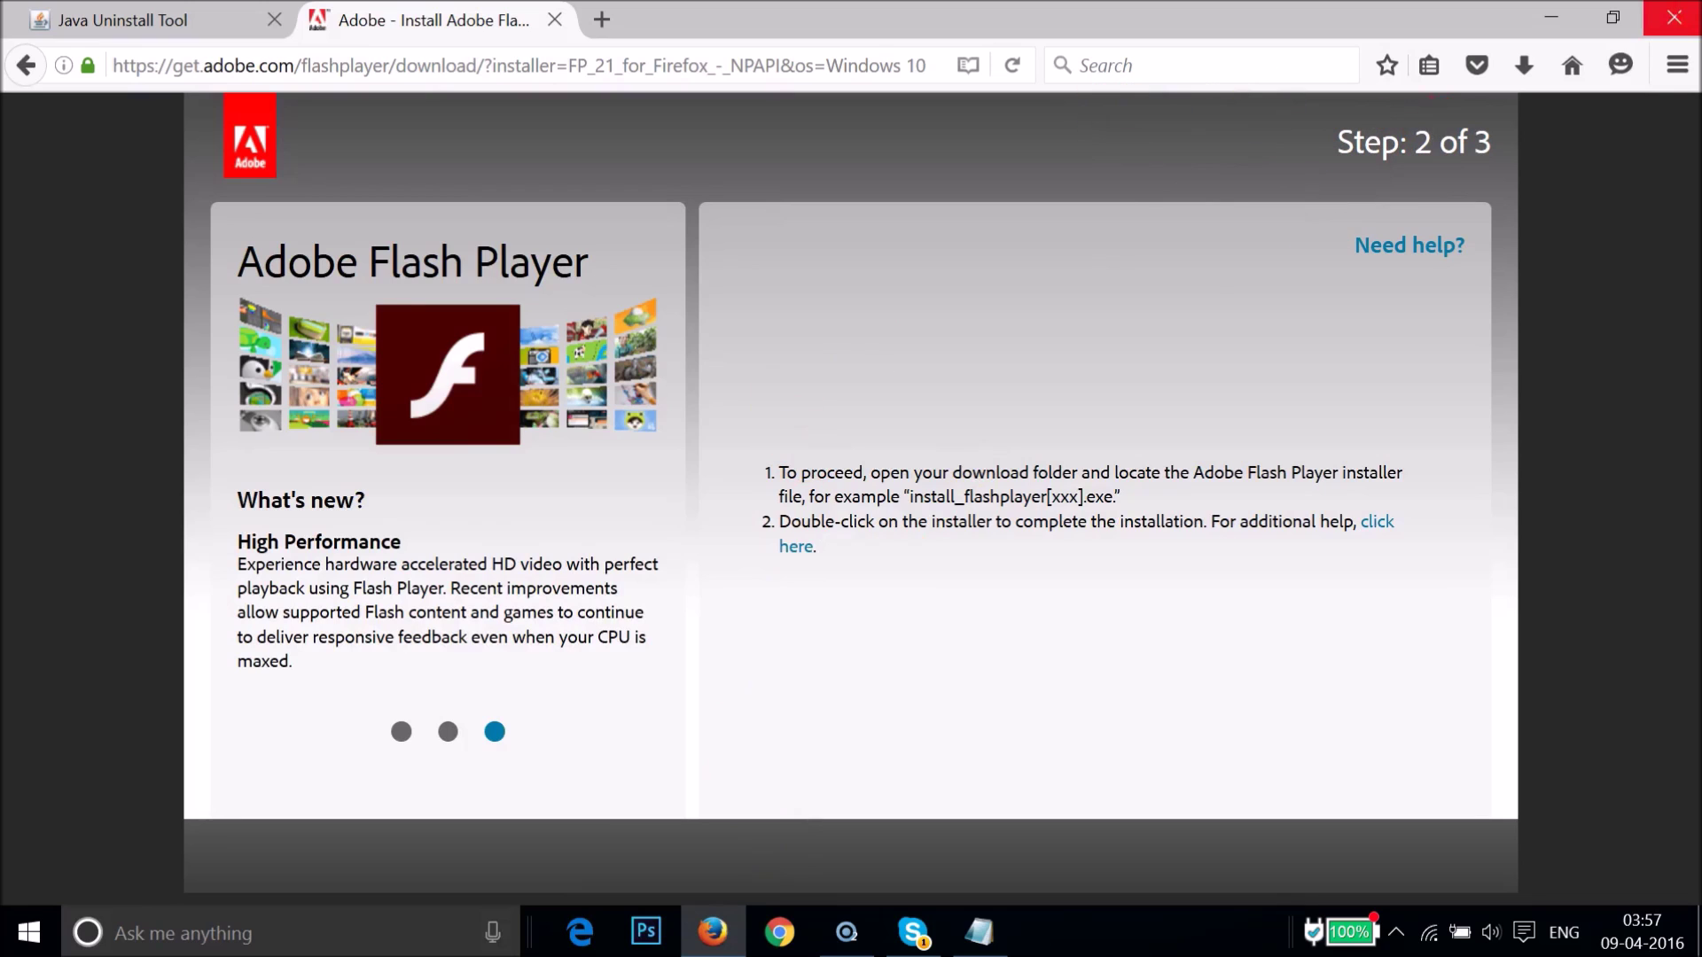
- Restart Firefox, confirming the close of both open tabs
click(1689, 10)
click(762, 506)
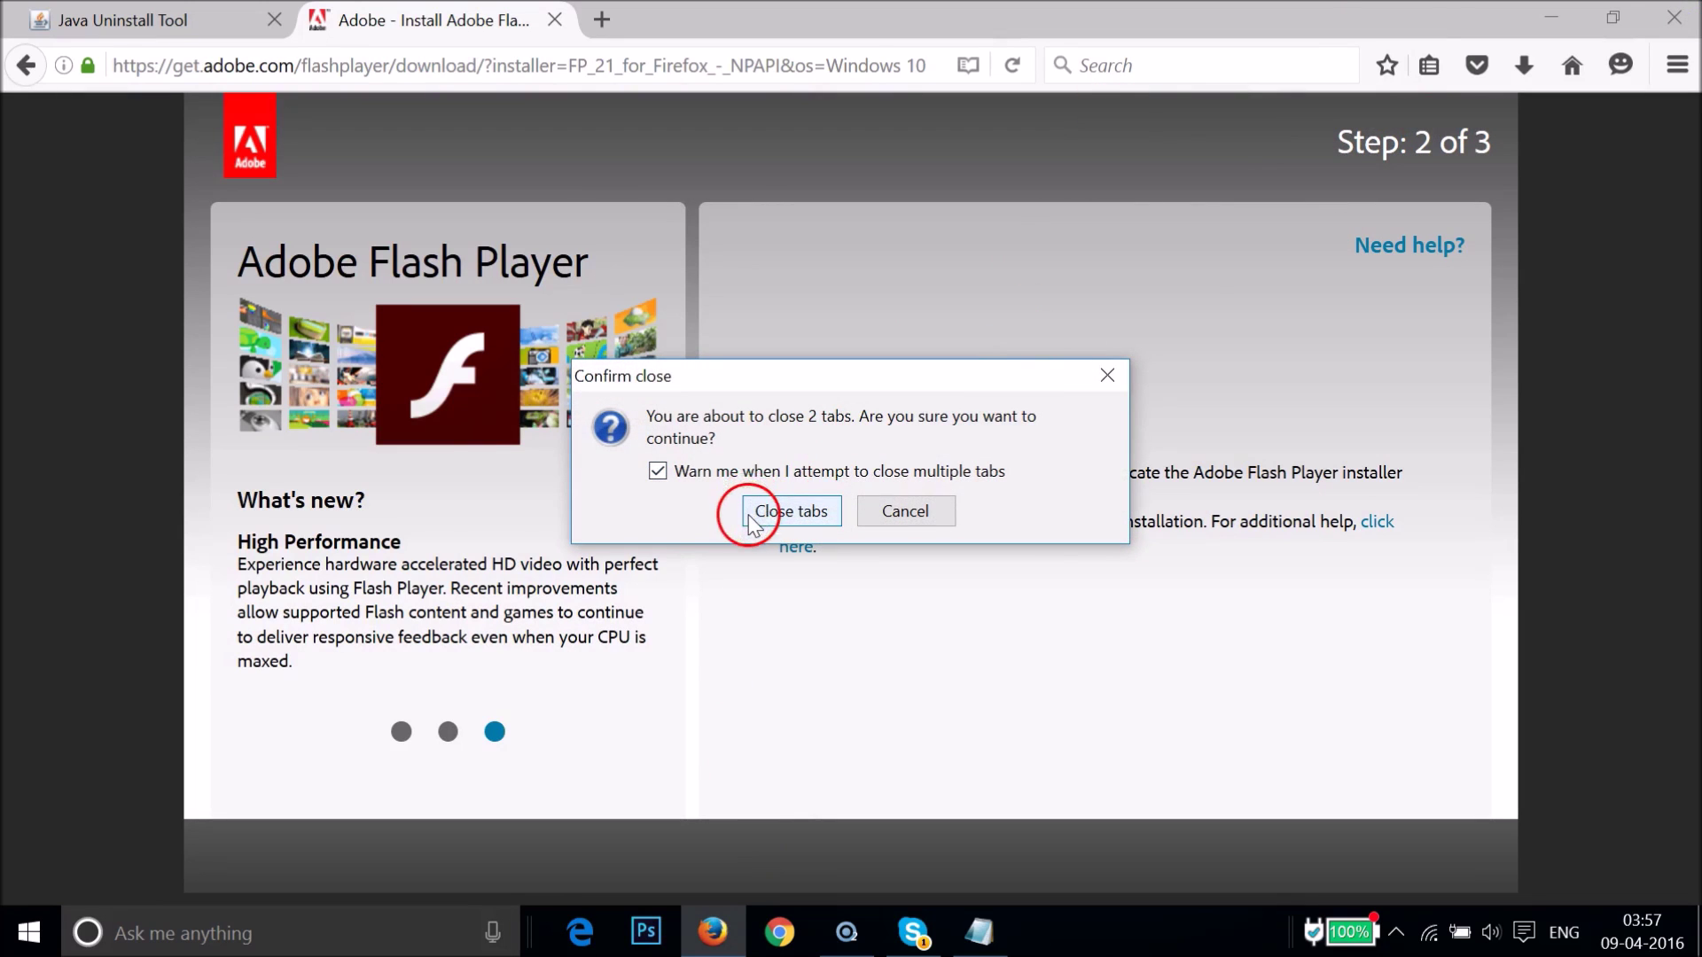
click(714, 931)
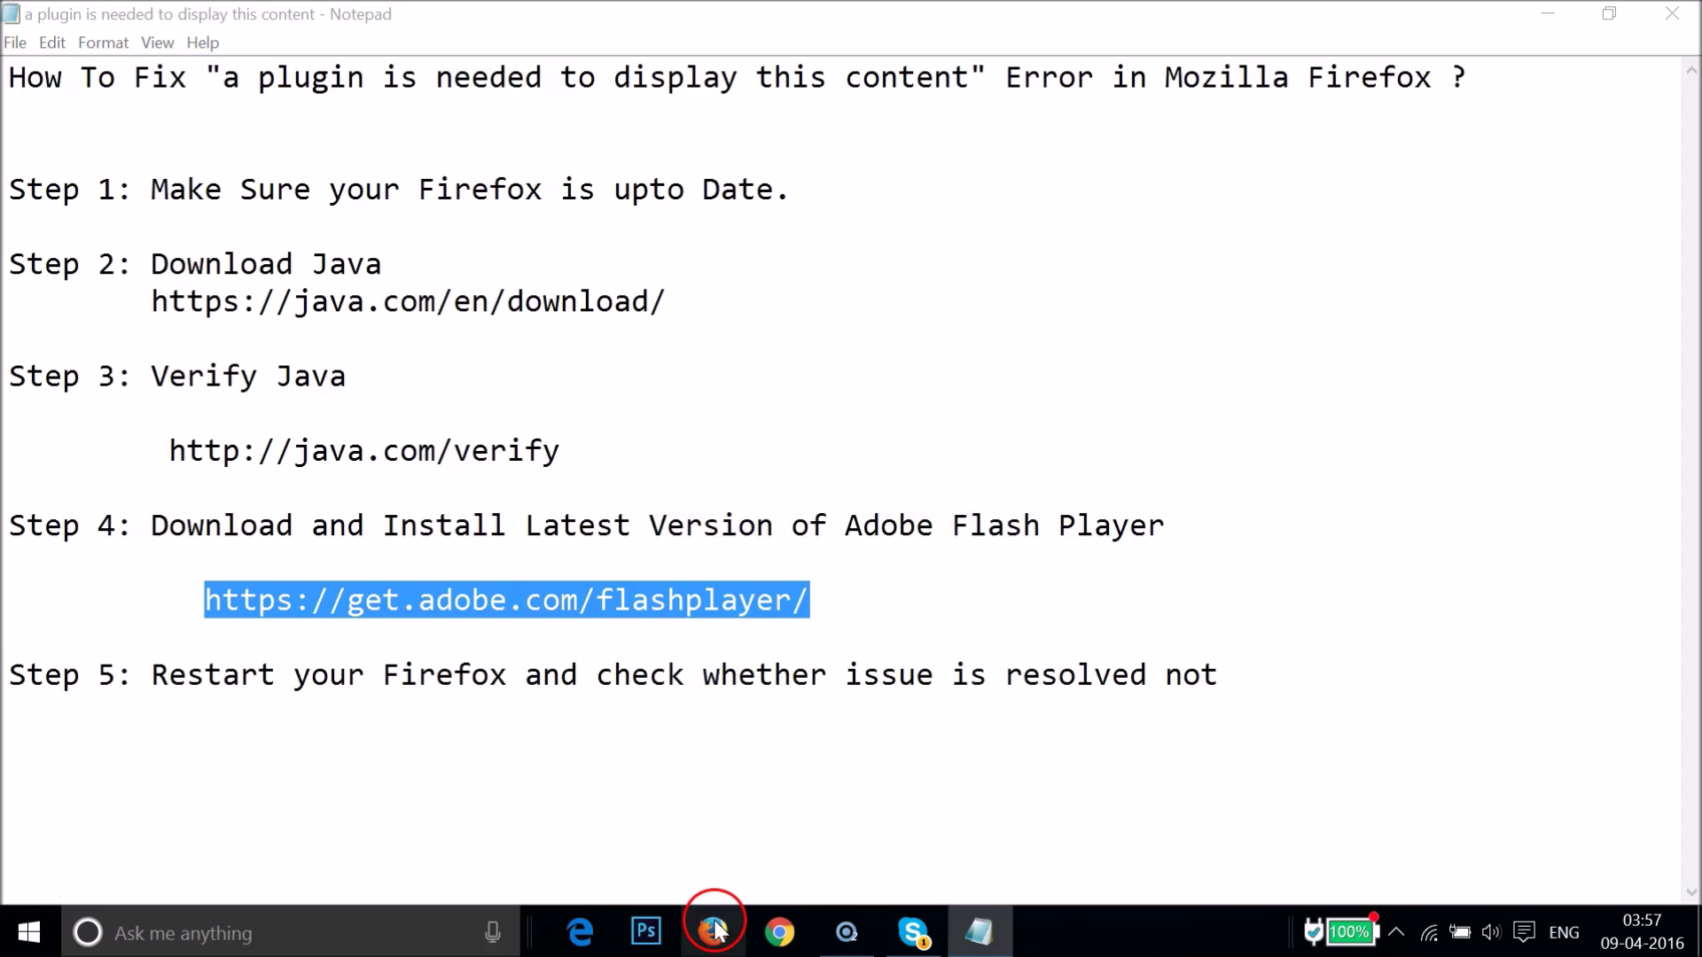
click(449, 206)
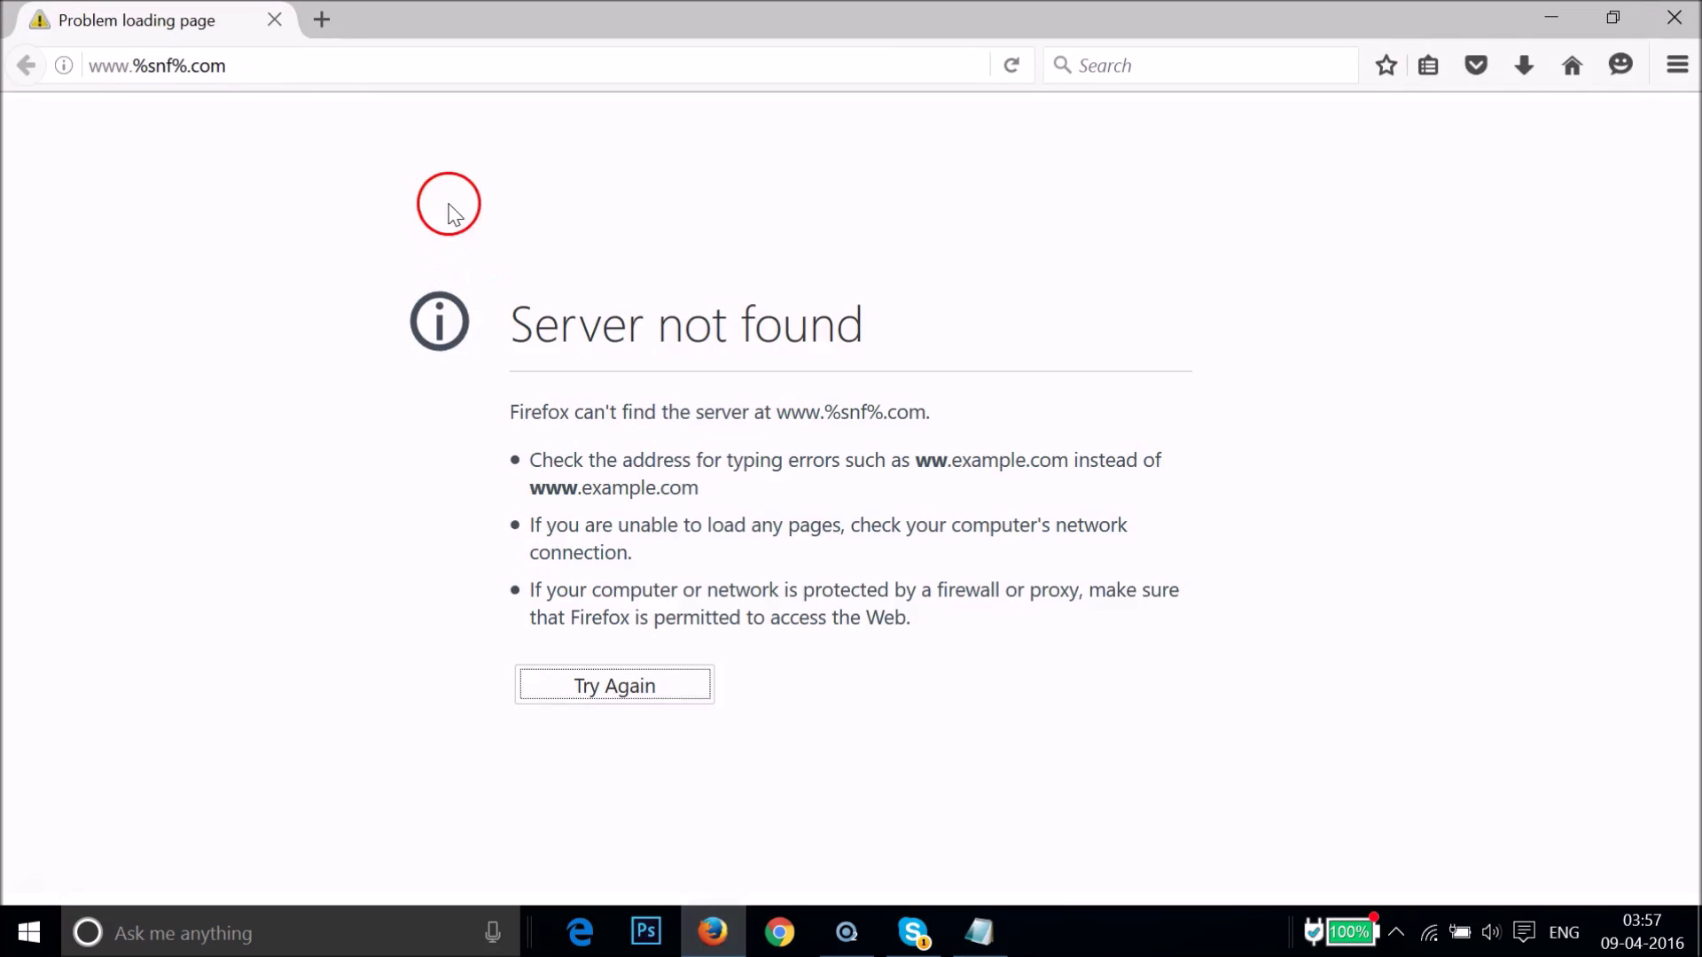
- Navigate to twitch.tv in the address bar
click(281, 63)
text(twitch)
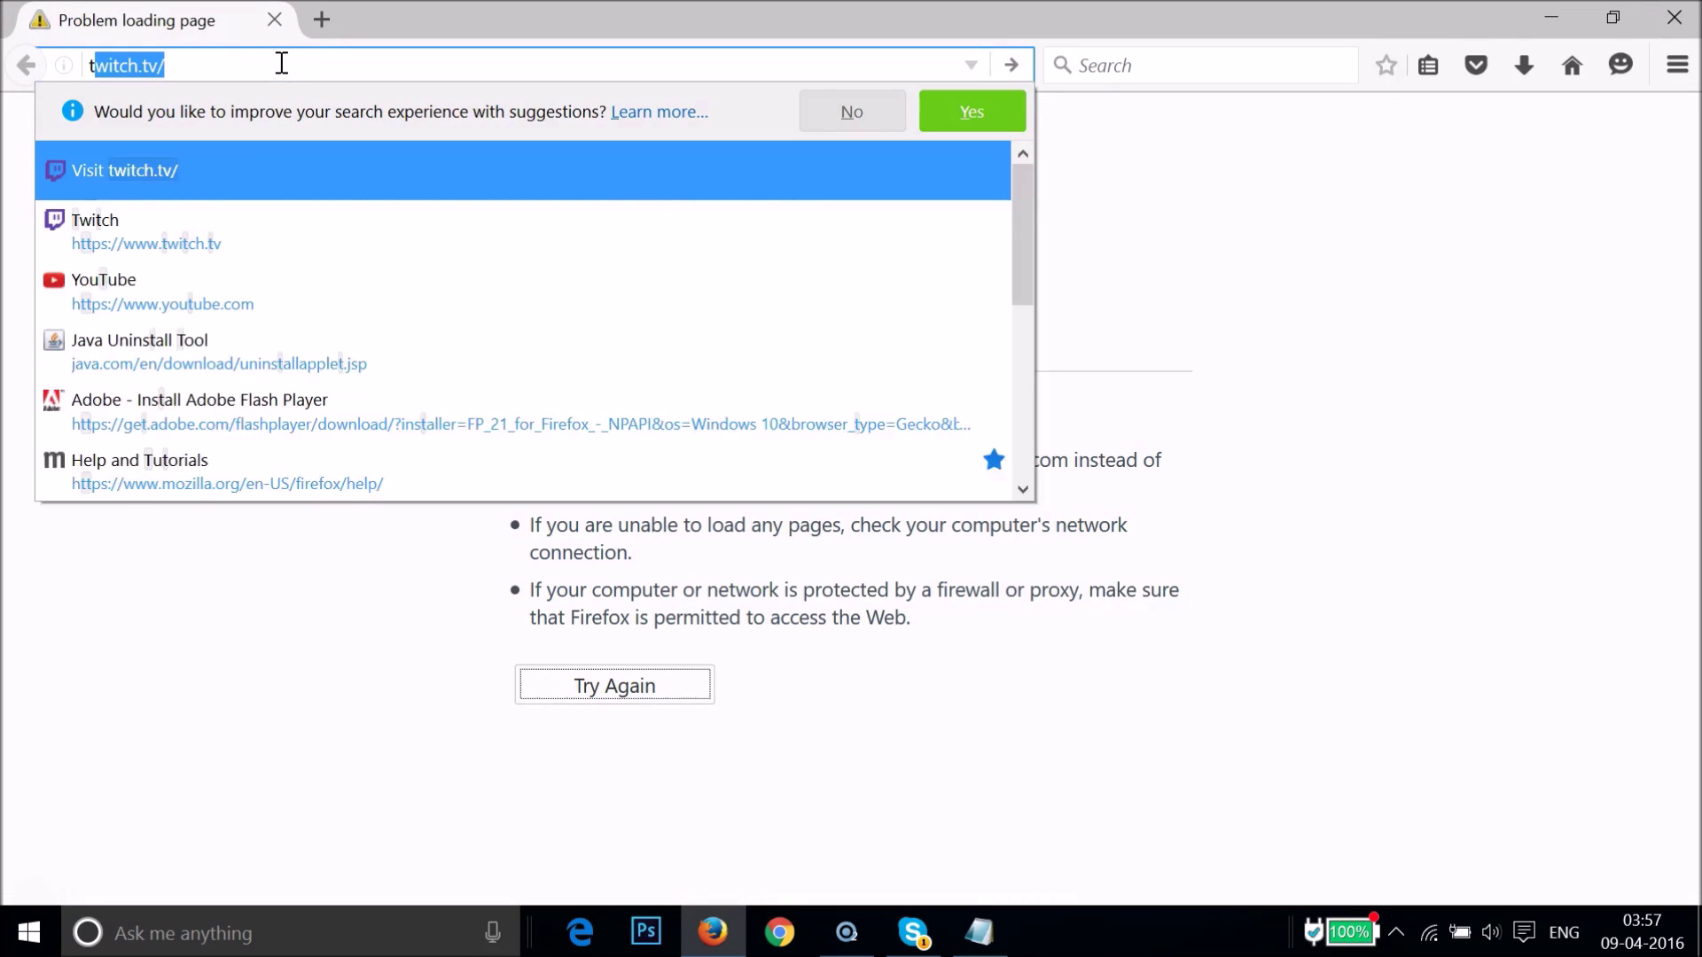
text(.t)
key(Return)
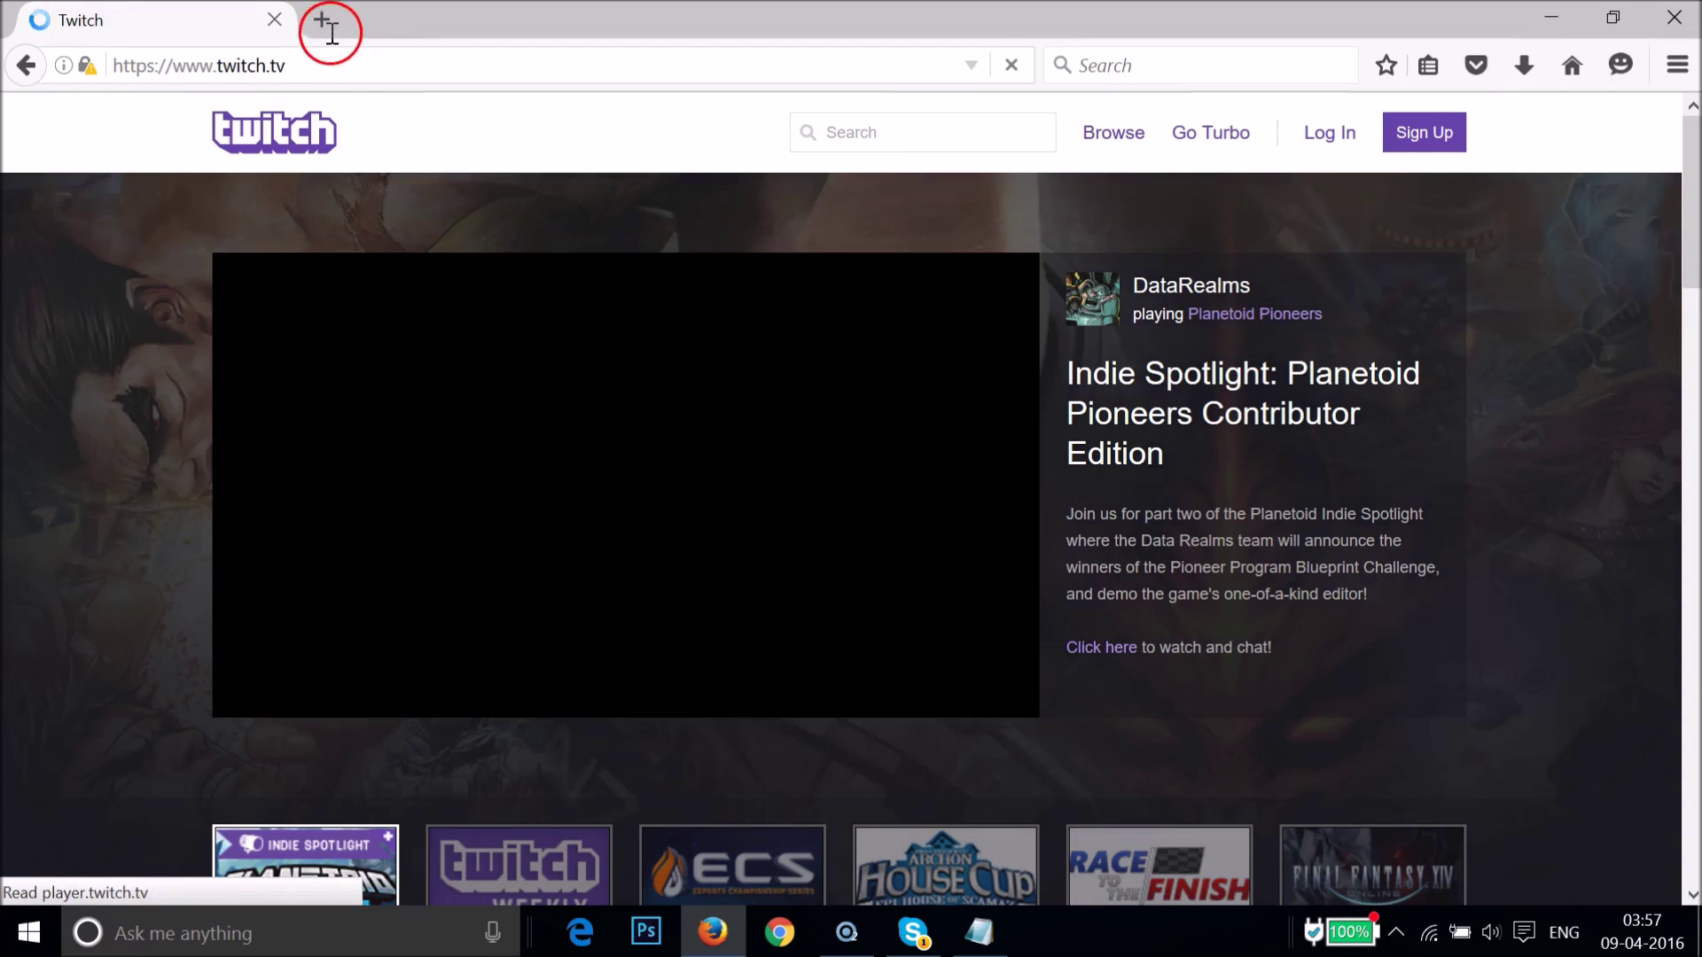
- Play the live stream to confirm it works, pause it, and open a new tab
click(582, 489)
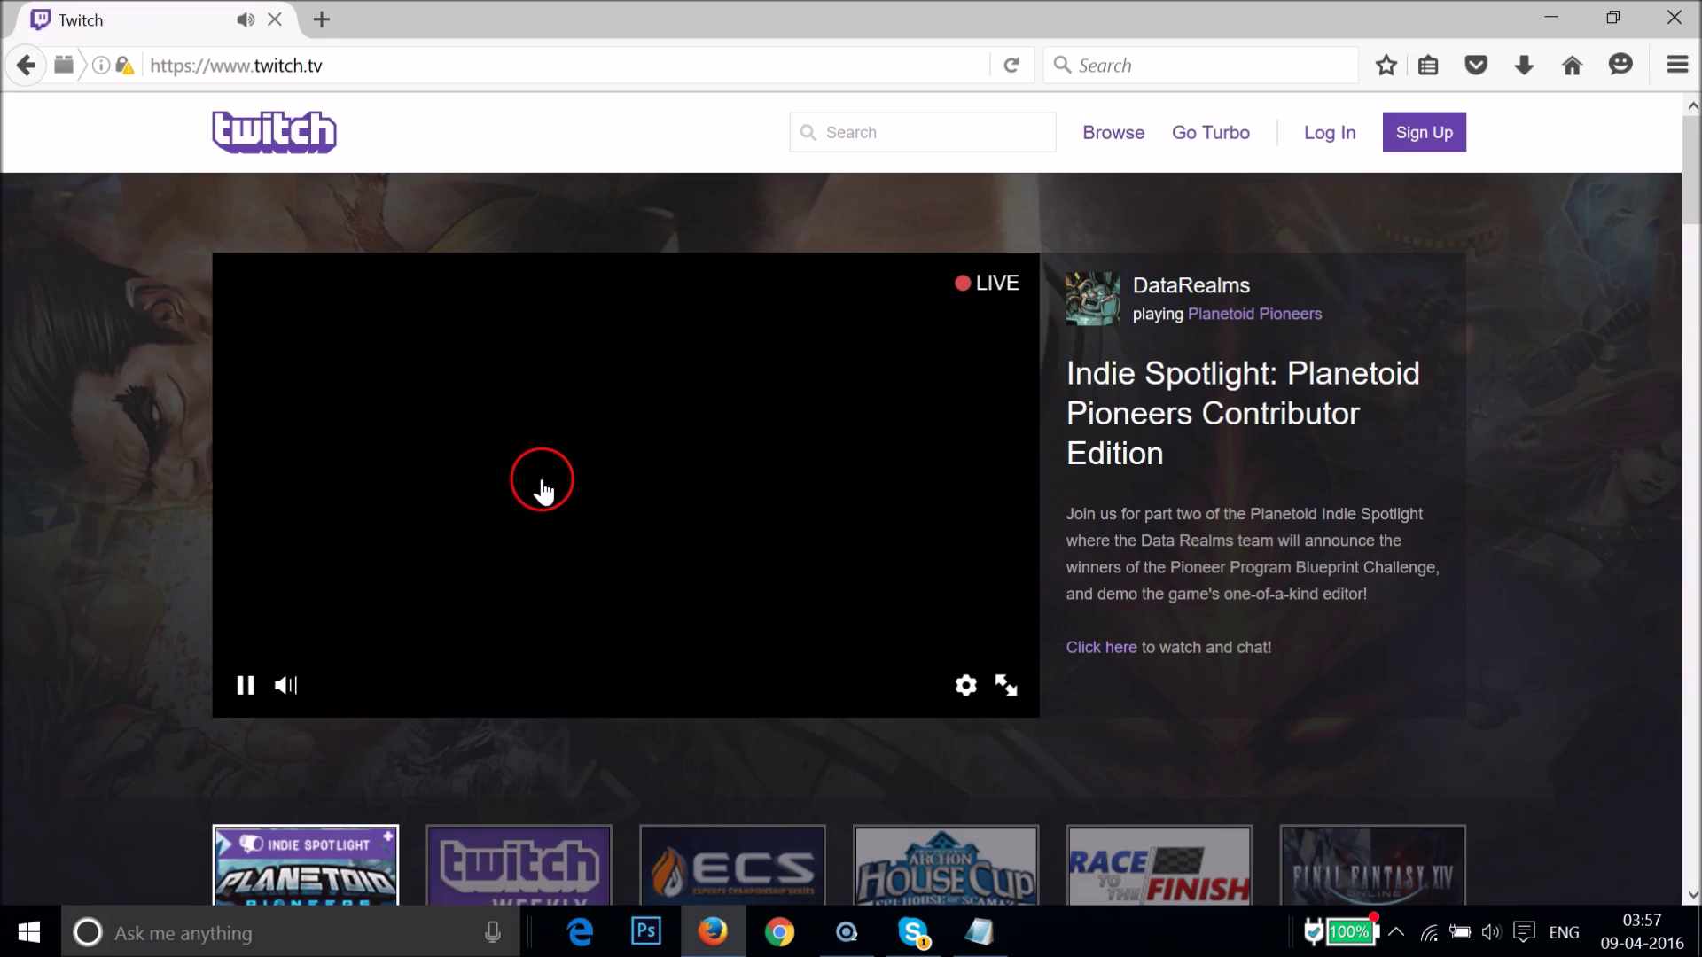
click(219, 690)
click(322, 20)
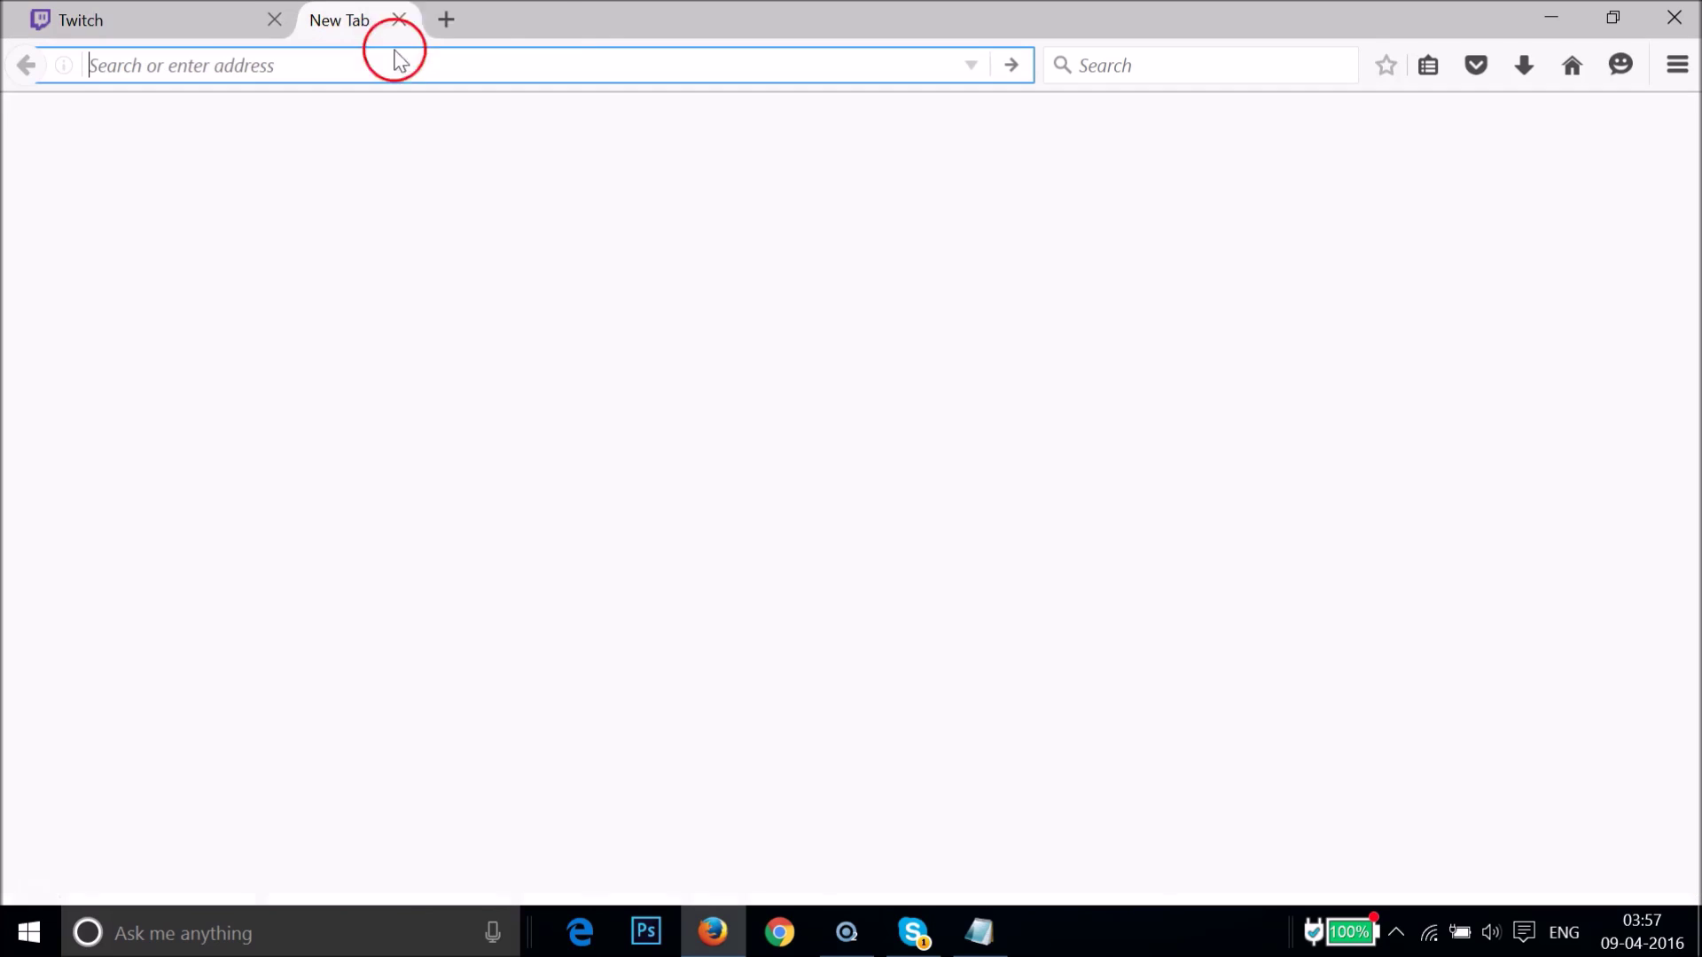
- Open flashvortex.com from the new tab page, scroll its Flash banners, then return to Twitch
mouse_move(377, 628)
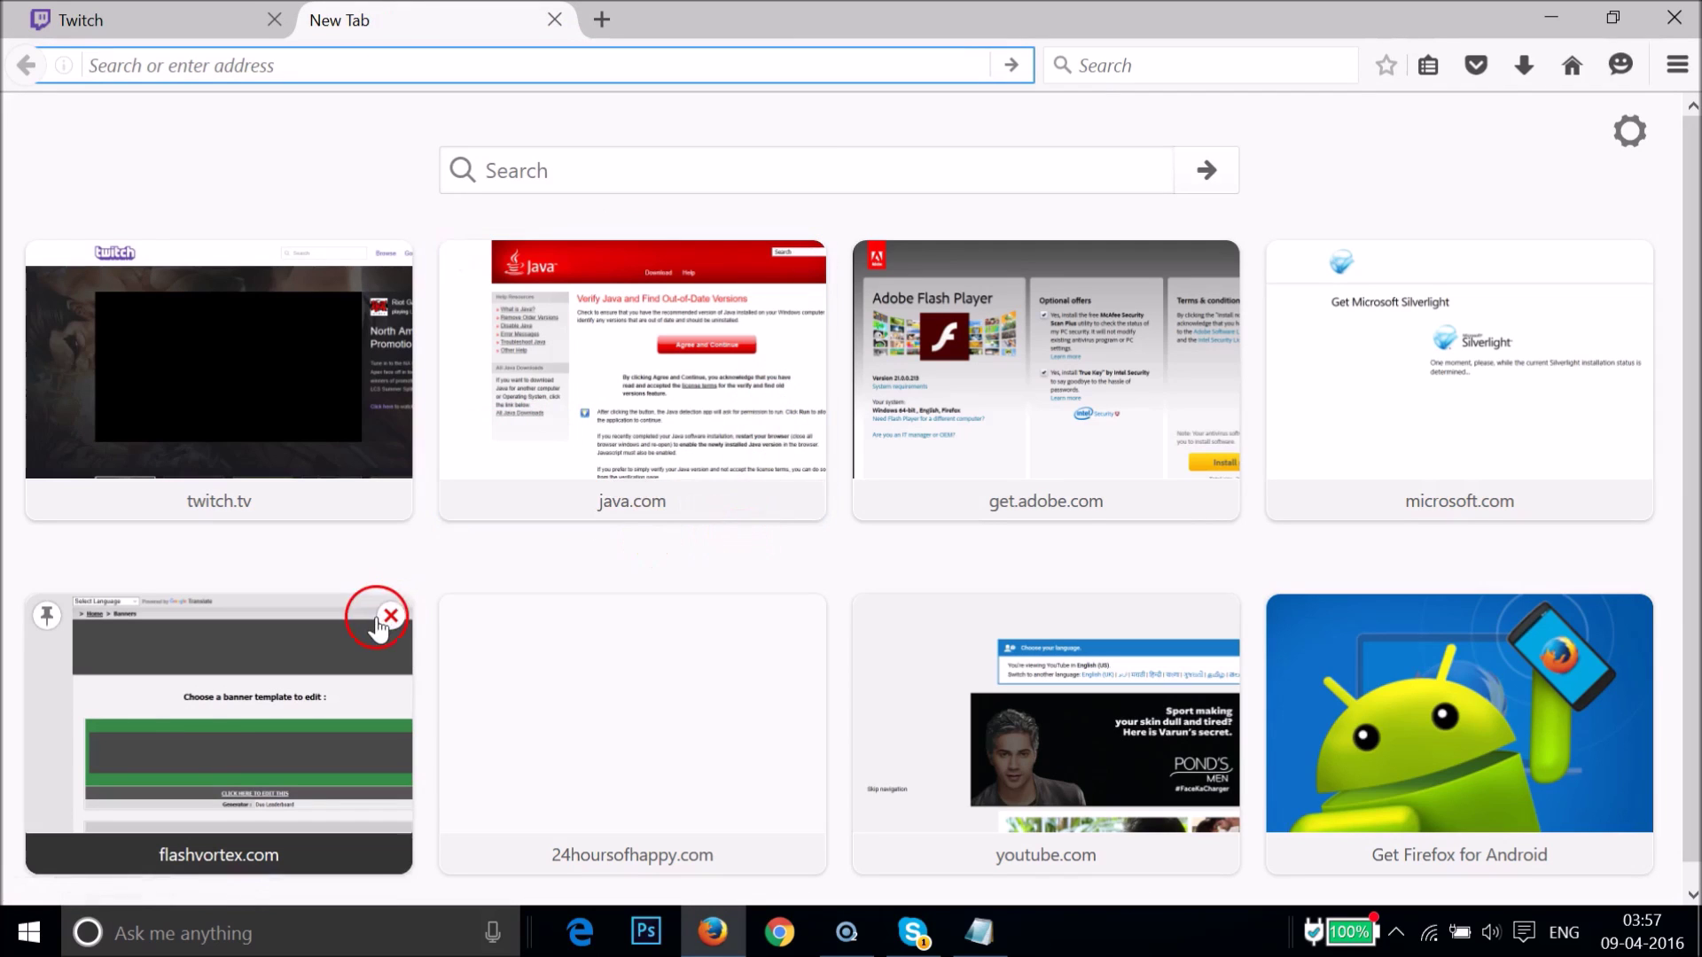
click(177, 719)
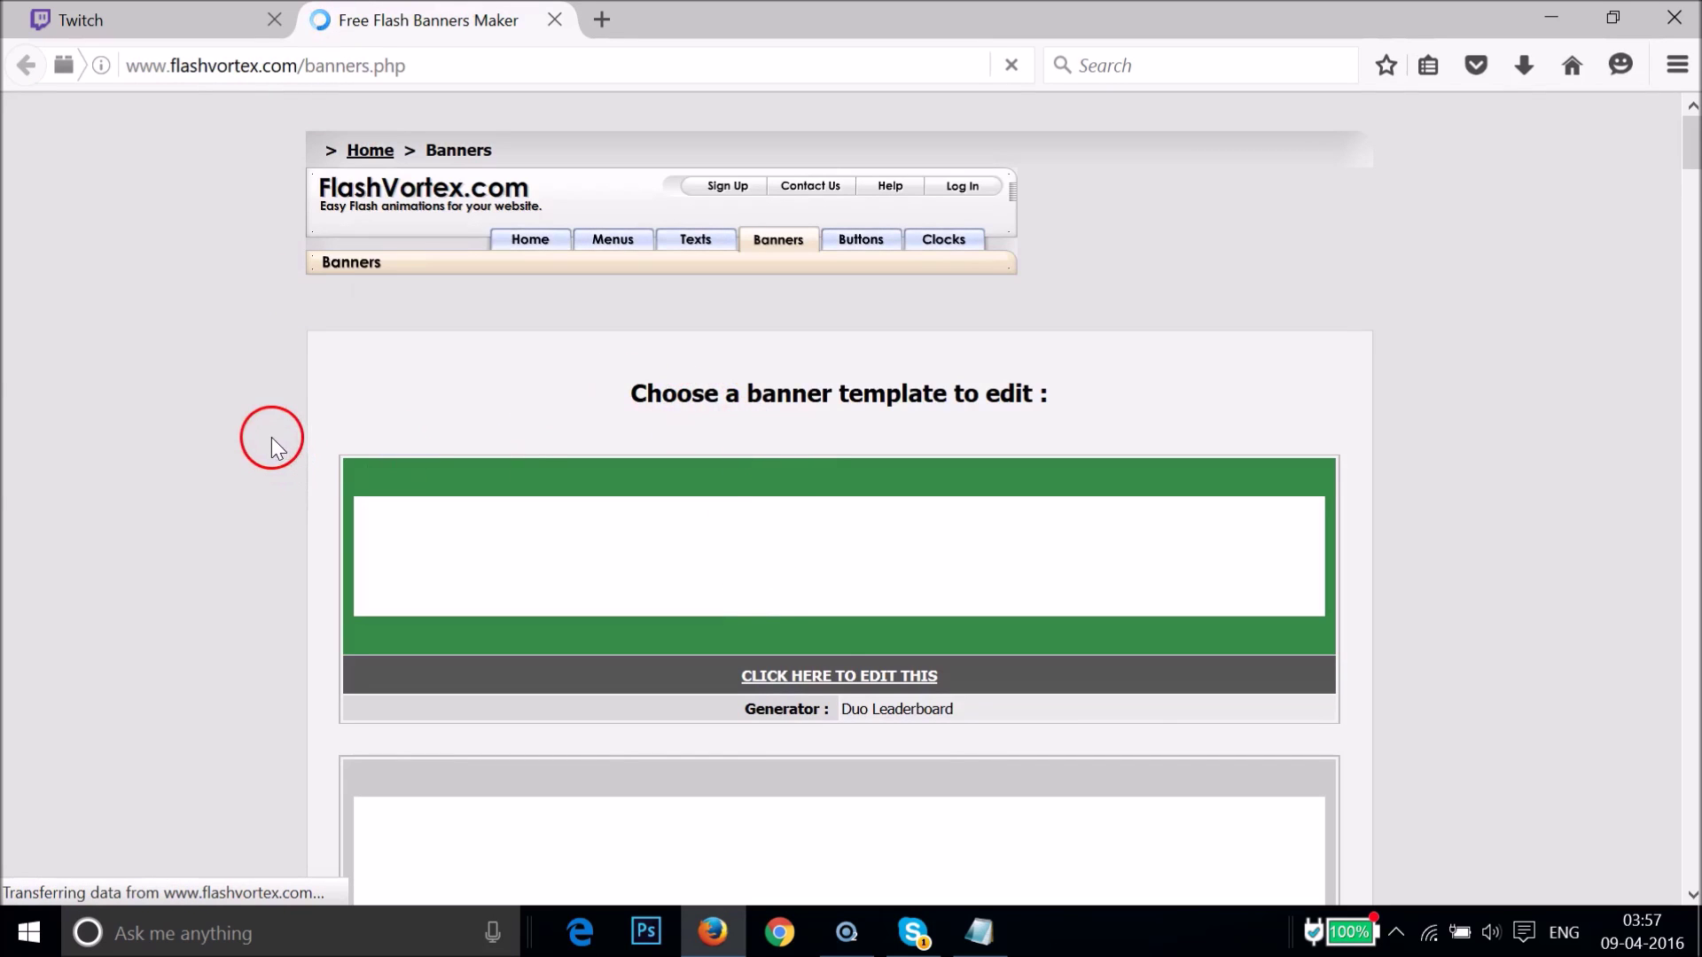
scroll(268, 432, down, 3)
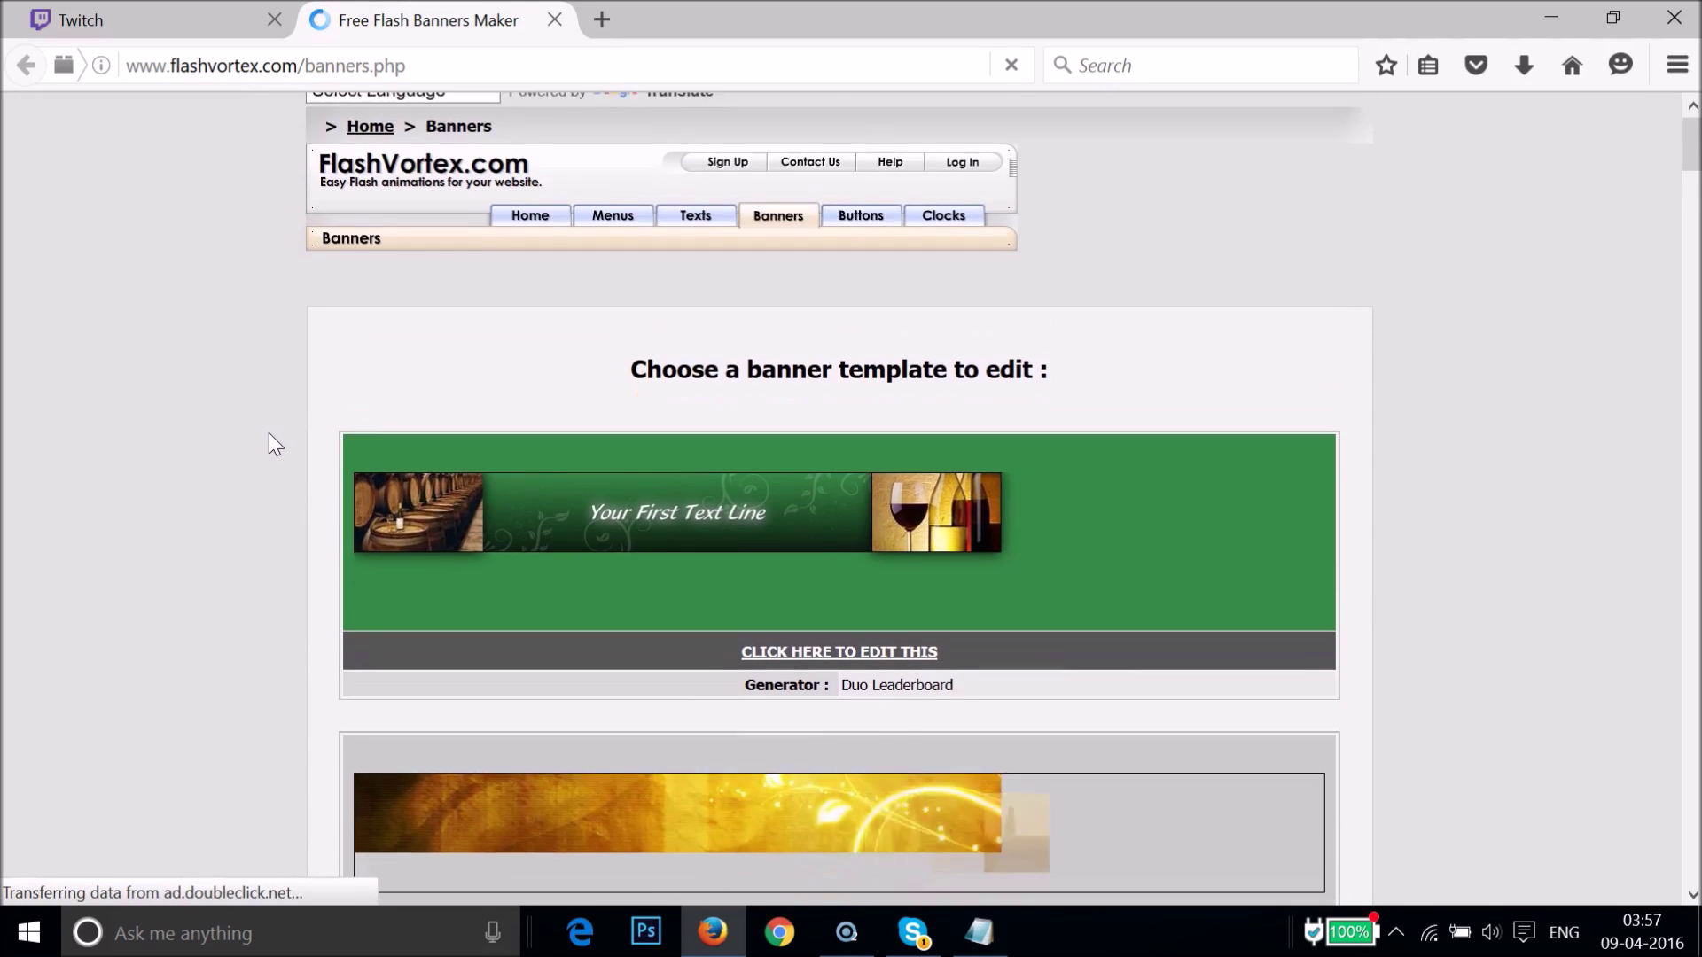
scroll(269, 432, down, 5)
scroll(269, 433, up, 6)
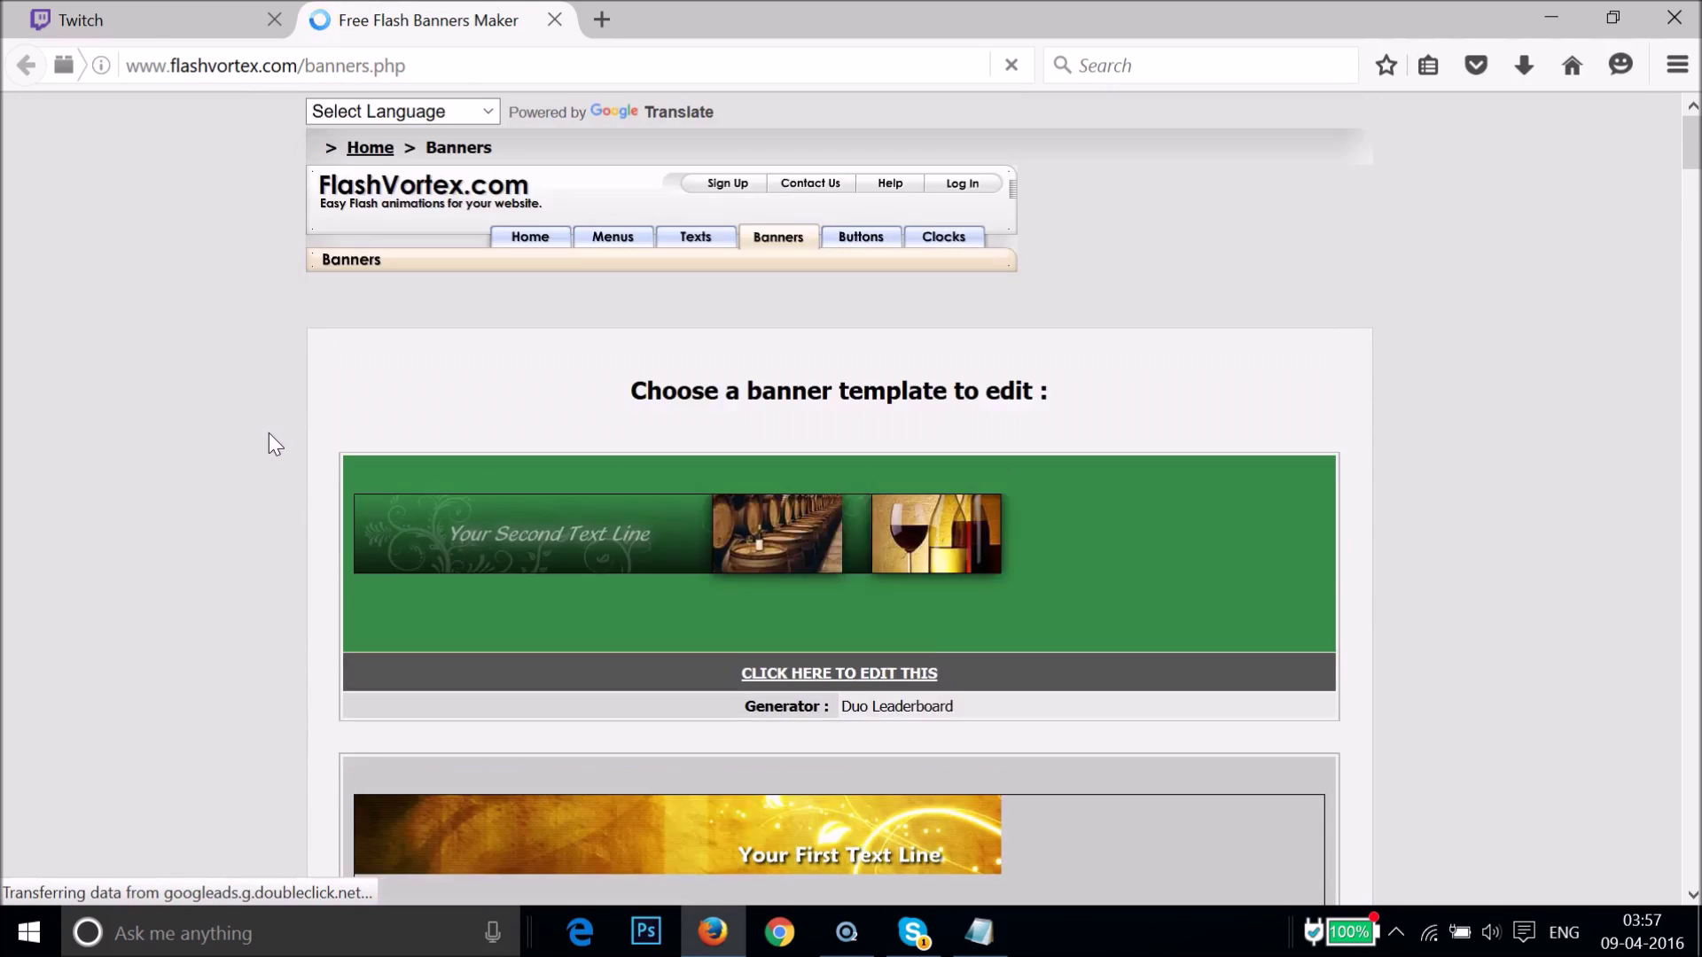
key(ctrl+Tab)
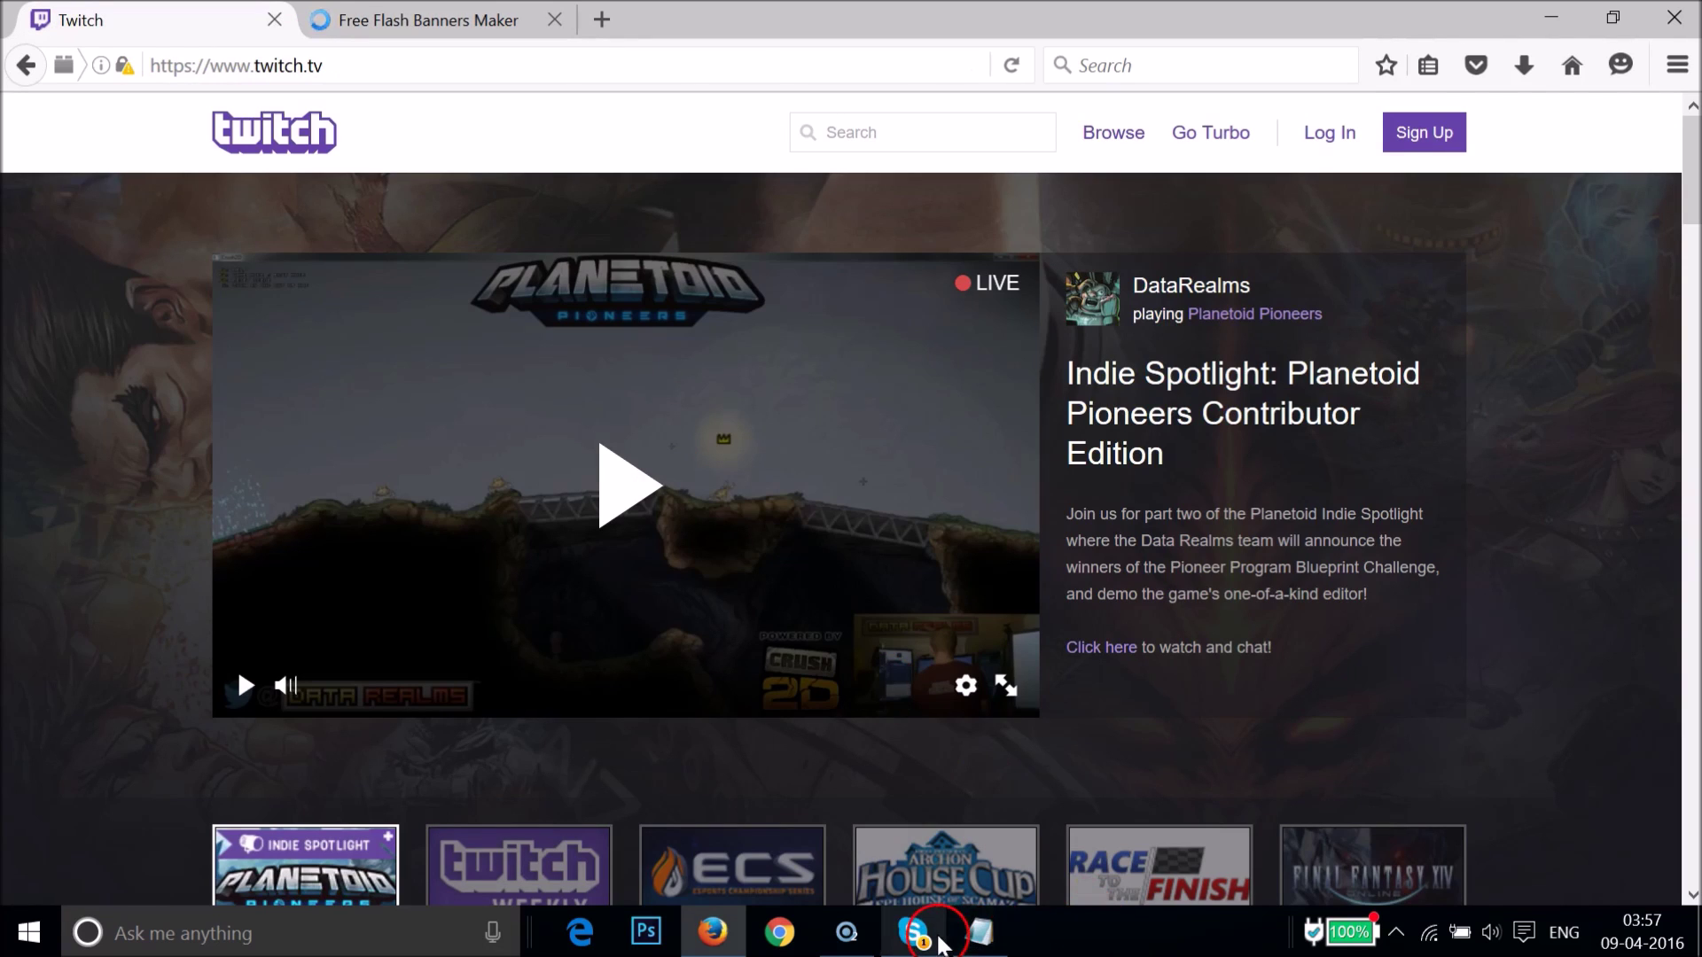